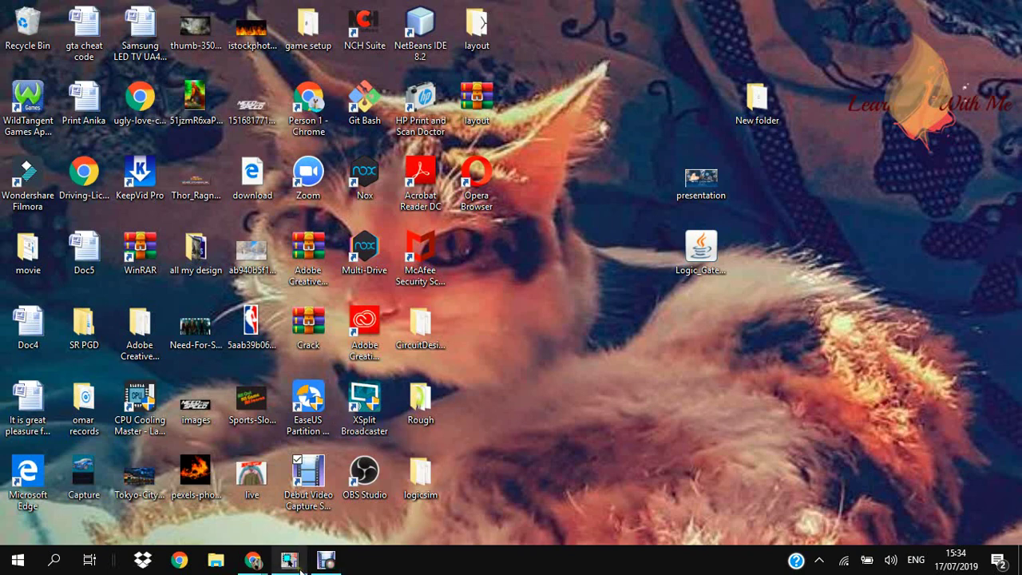
Bring the Lec5+6.pdf lecture window with 'THE INVERTER' slide to the front
{"action": "mouse_move", "coordinate": [252, 559]}
{"action": "left_click", "coordinate": [307, 515]}
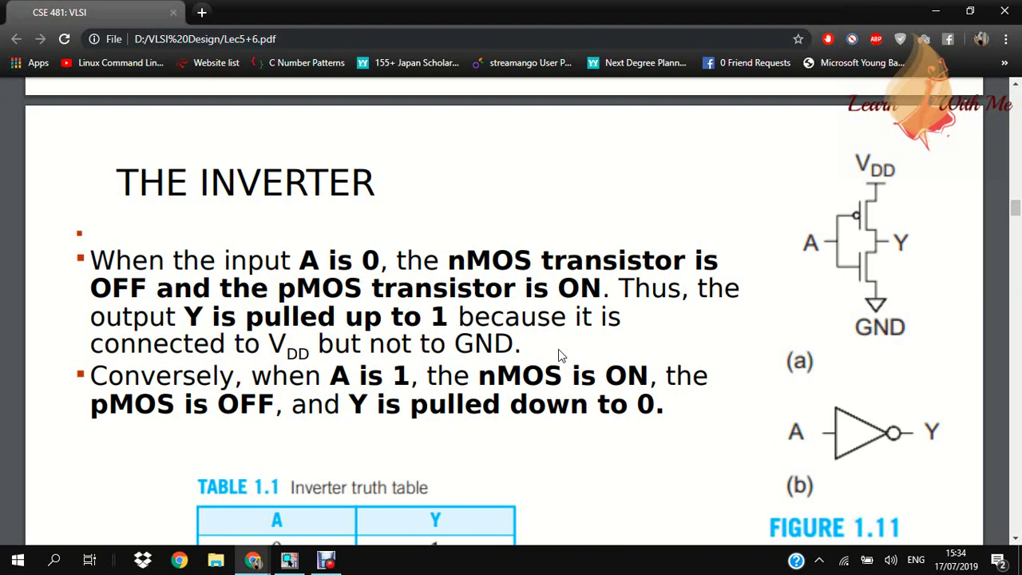
Switch from the lecture PDF to OrCAD Capture's blank PAGE1 schematic sheet
{"action": "left_click", "coordinate": [17, 558]}
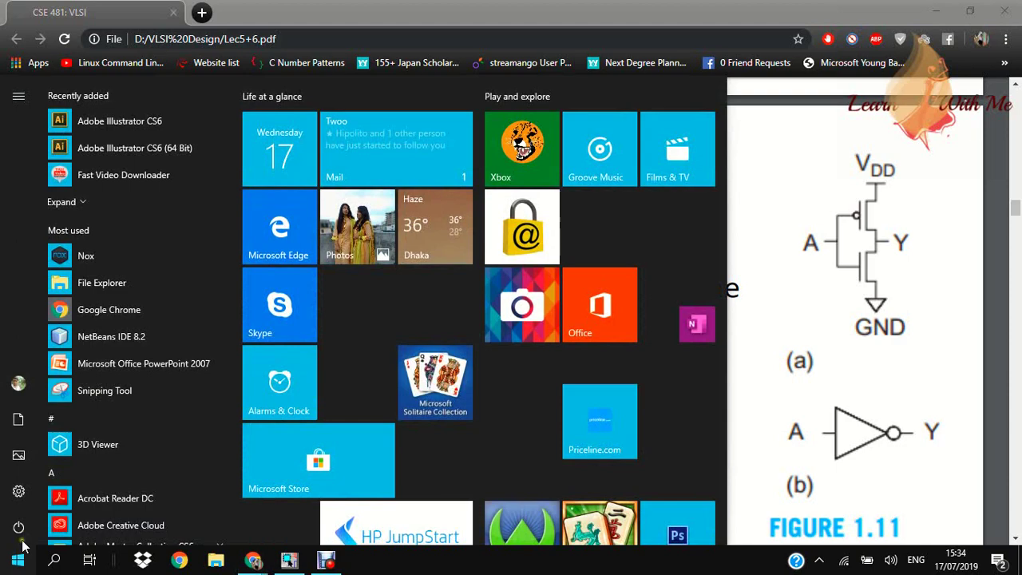
{"action": "left_click", "coordinate": [297, 562]}
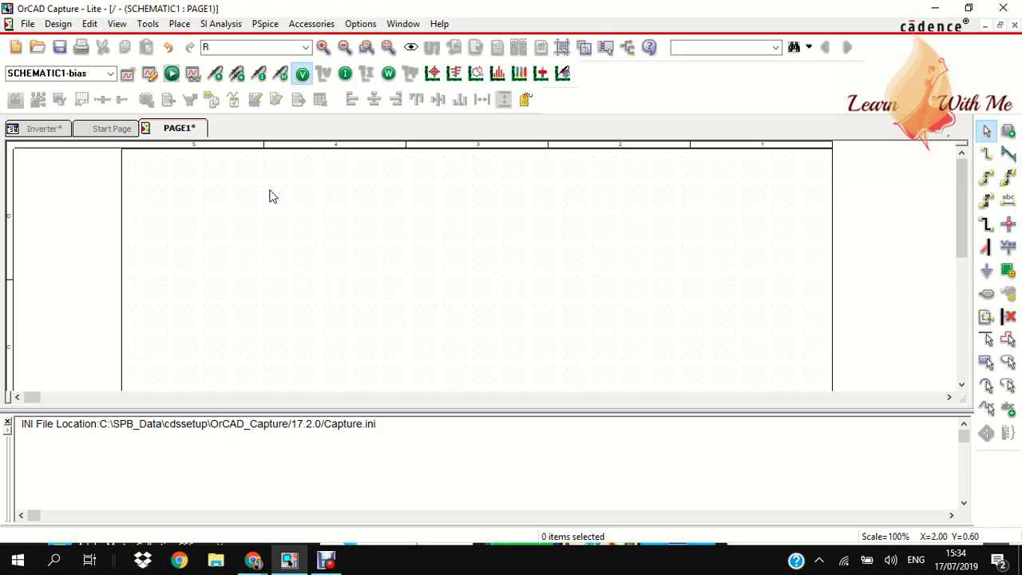
Cancel a new project, then drag the session-log splitter down to enlarge the canvas
{"action": "left_click", "coordinate": [27, 24]}
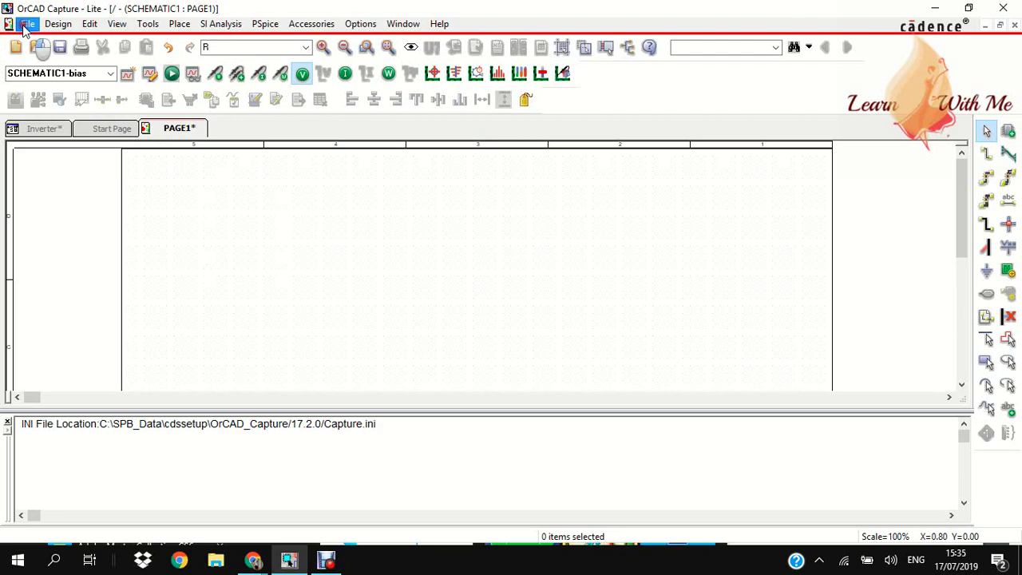
{"action": "mouse_move", "coordinate": [36, 44]}
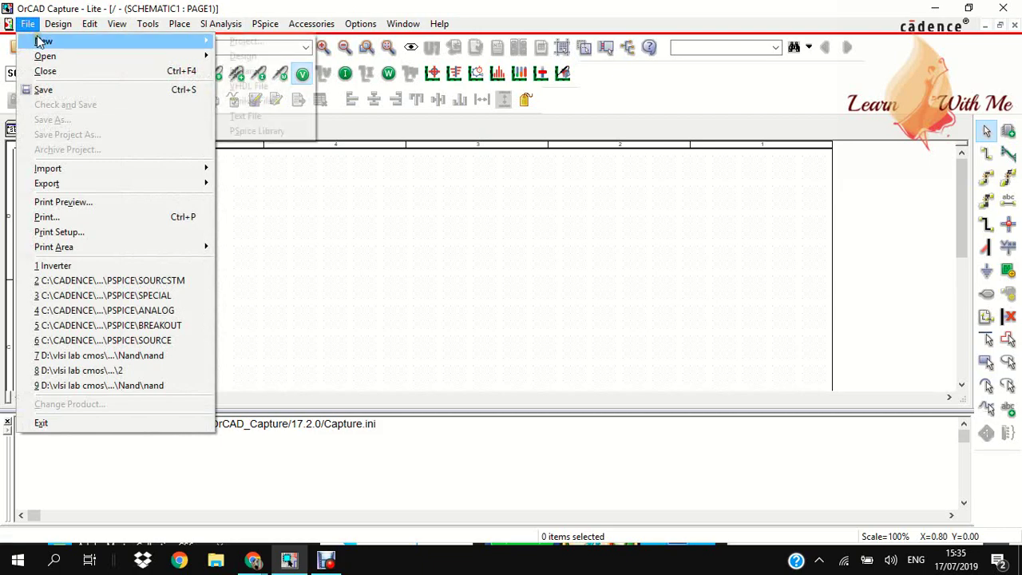
{"action": "left_click", "coordinate": [227, 44]}
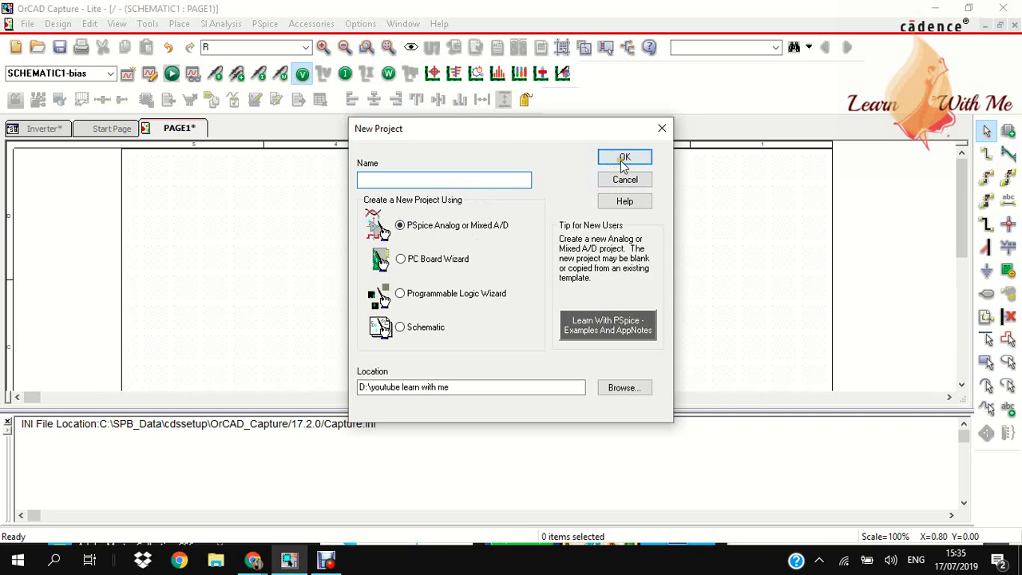
{"action": "left_click", "coordinate": [661, 130]}
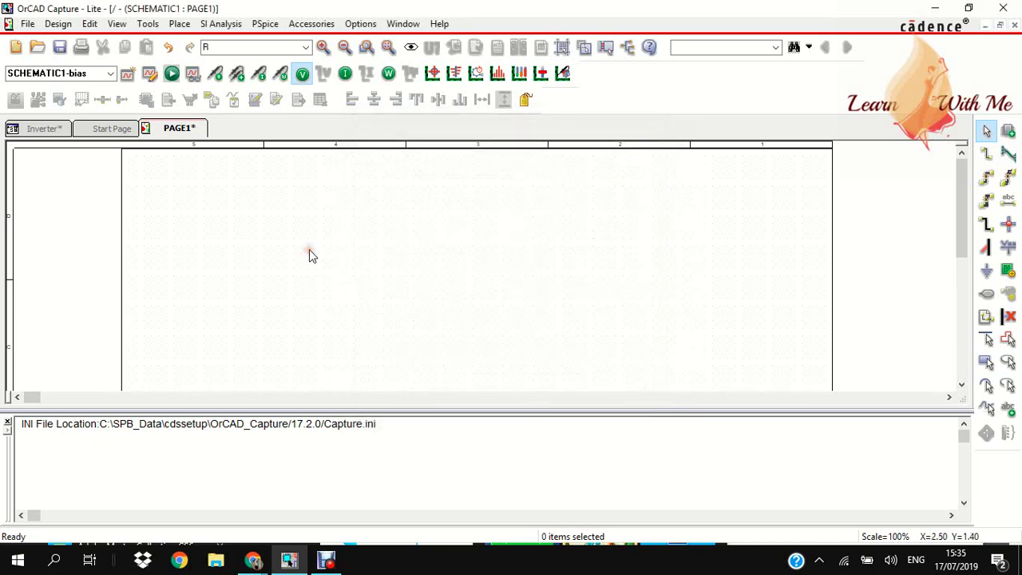
{"action": "left_click_drag", "start_coordinate": [355, 411], "coordinate": [378, 498]}
{"action": "left_click_drag", "start_coordinate": [511, 410], "coordinate": [511, 467]}
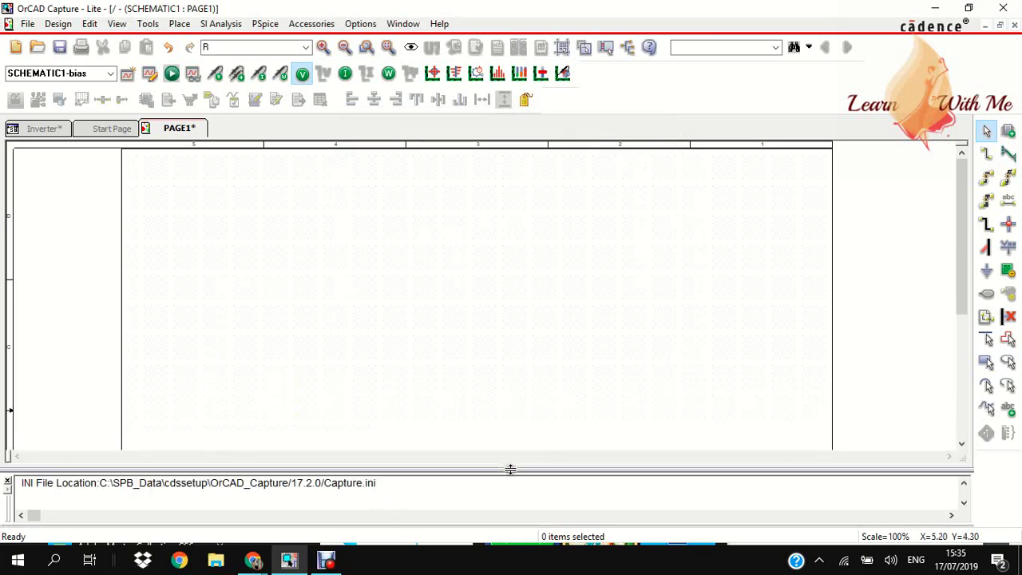
Open the Place Part panel, then study the lecture's inverter diagram, noting Y output and VDD
{"action": "left_click", "coordinate": [1009, 131]}
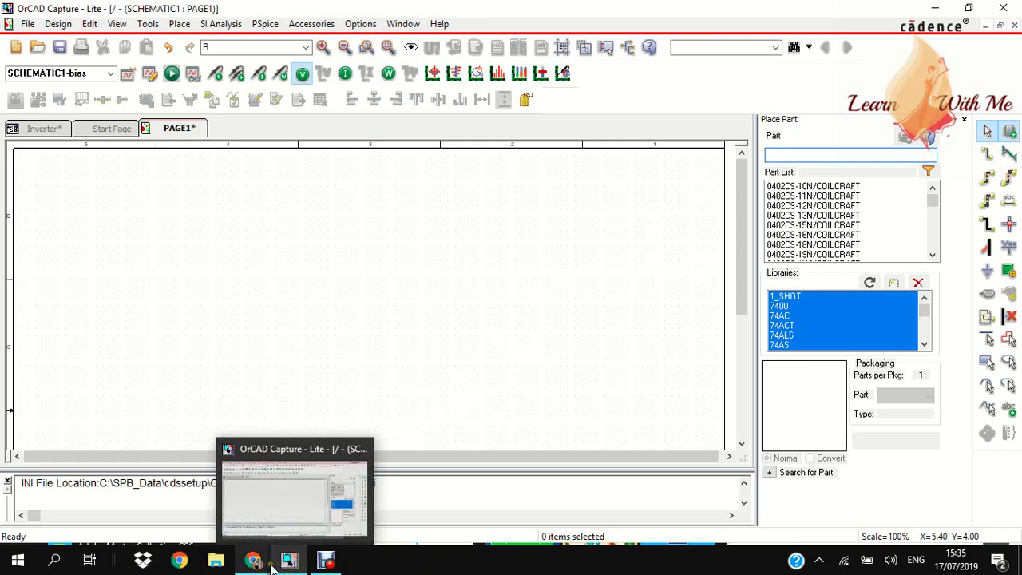
{"action": "left_click", "coordinate": [344, 495]}
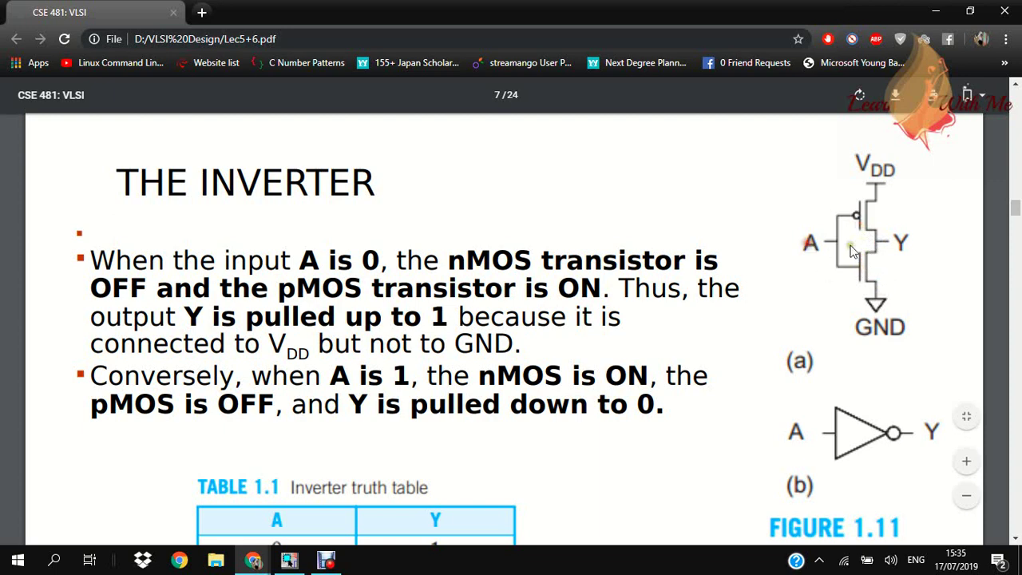
{"action": "left_click", "coordinate": [906, 250]}
{"action": "left_click", "coordinate": [861, 169]}
Search 'Mbreak p' and place the MbreakP transistor M1 on the schematic
{"action": "mouse_move", "coordinate": [305, 555]}
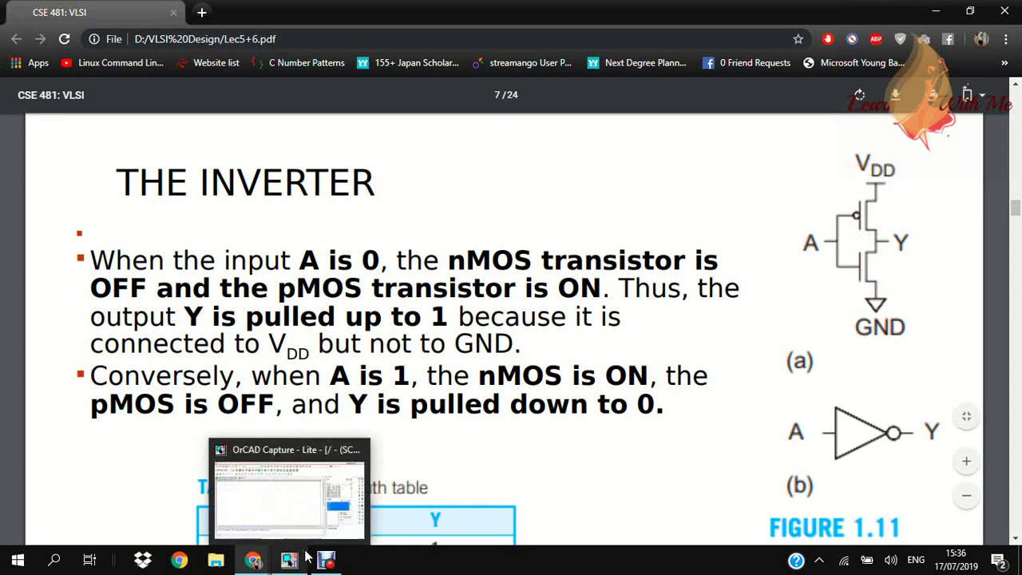
{"action": "left_click", "coordinate": [292, 503]}
{"action": "left_click", "coordinate": [810, 153]}
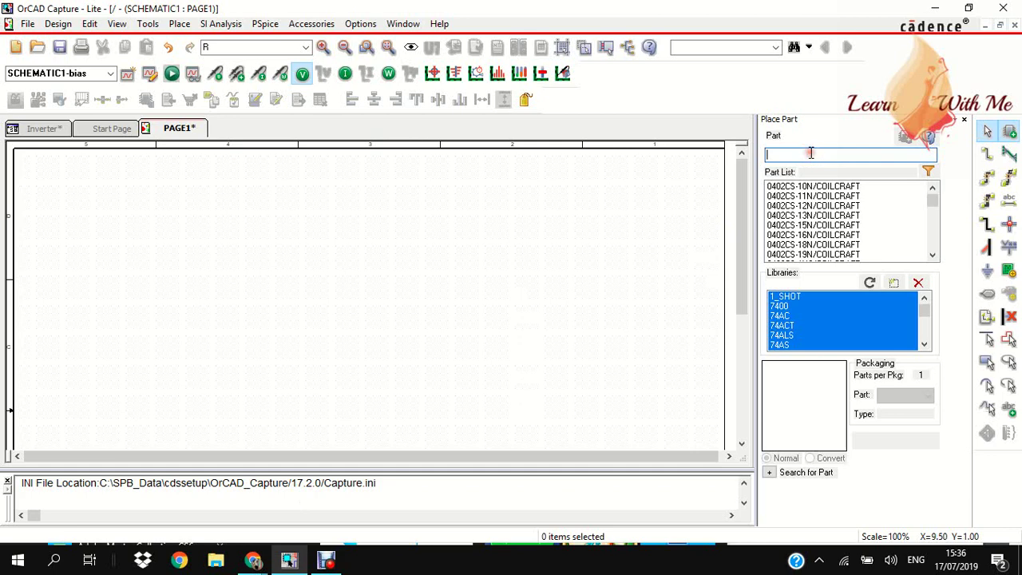
{"action": "type", "text": "Mbre"}
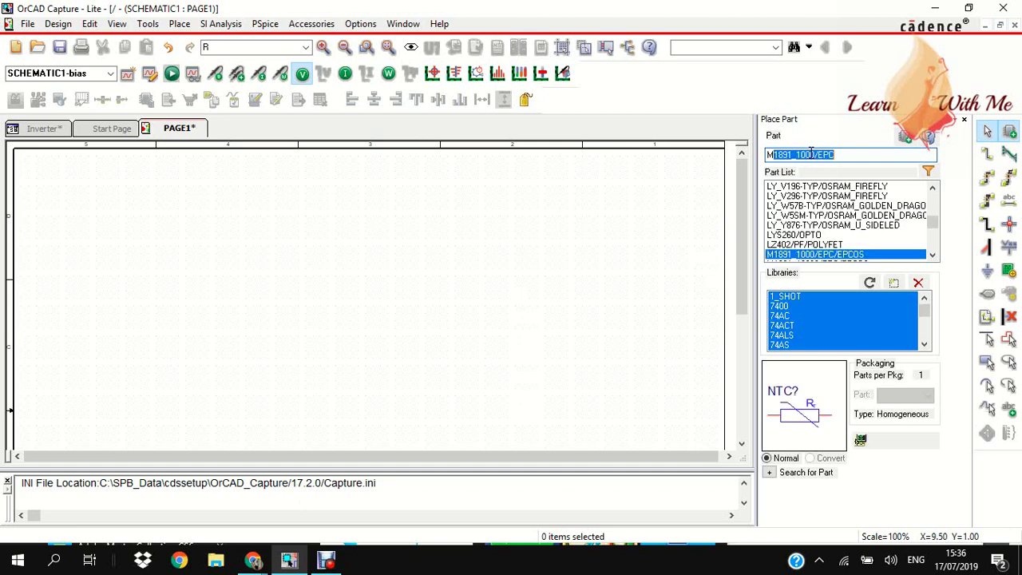
{"action": "type", "text": "ak "}
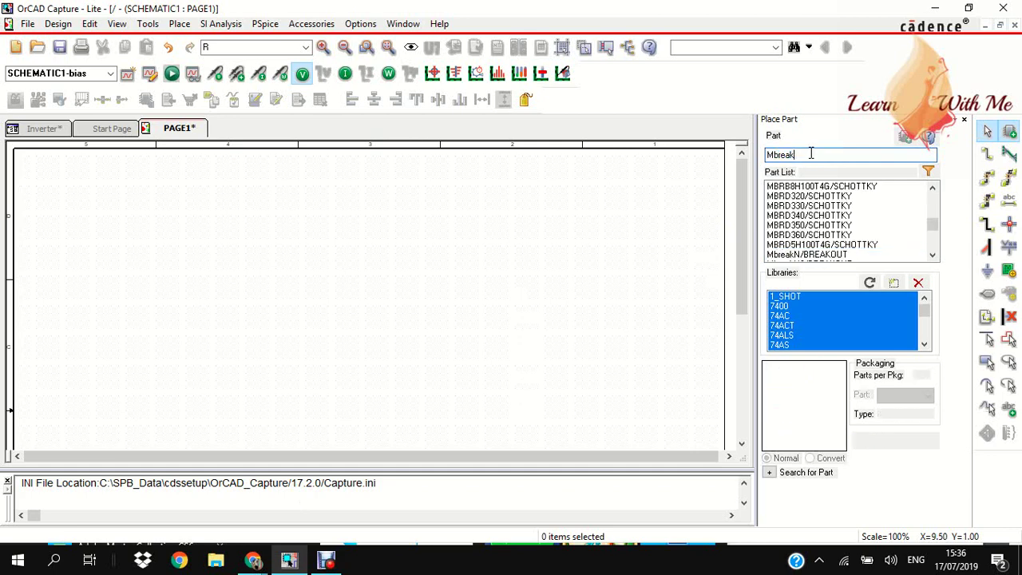
{"action": "type", "text": "p"}
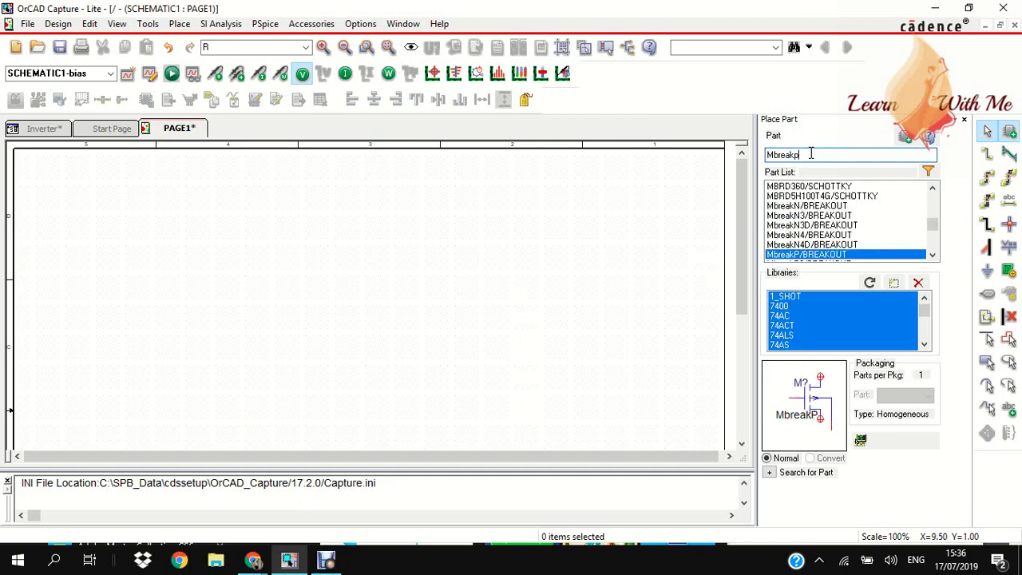
{"action": "double_click", "coordinate": [873, 256]}
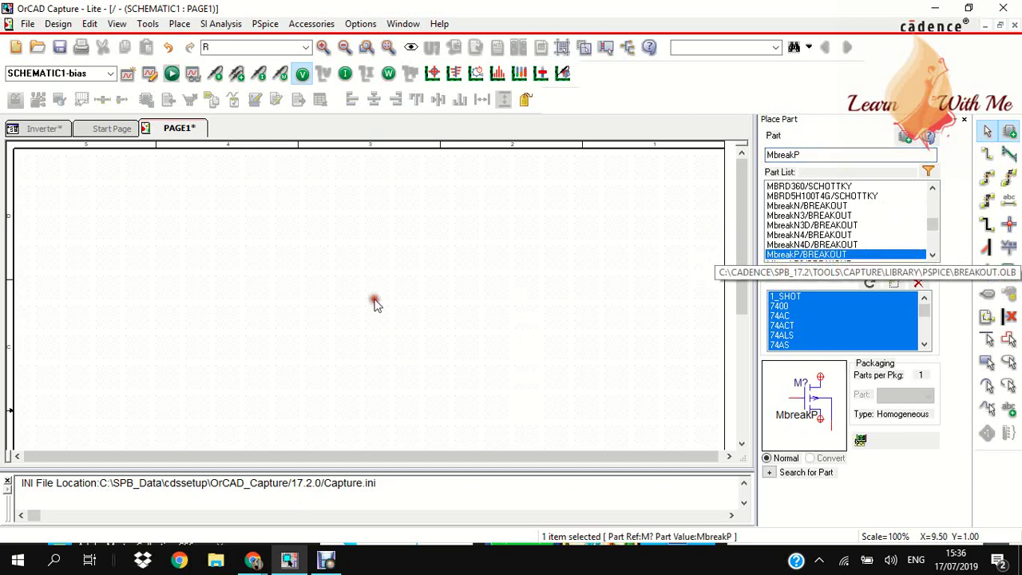
{"action": "left_click", "coordinate": [360, 209]}
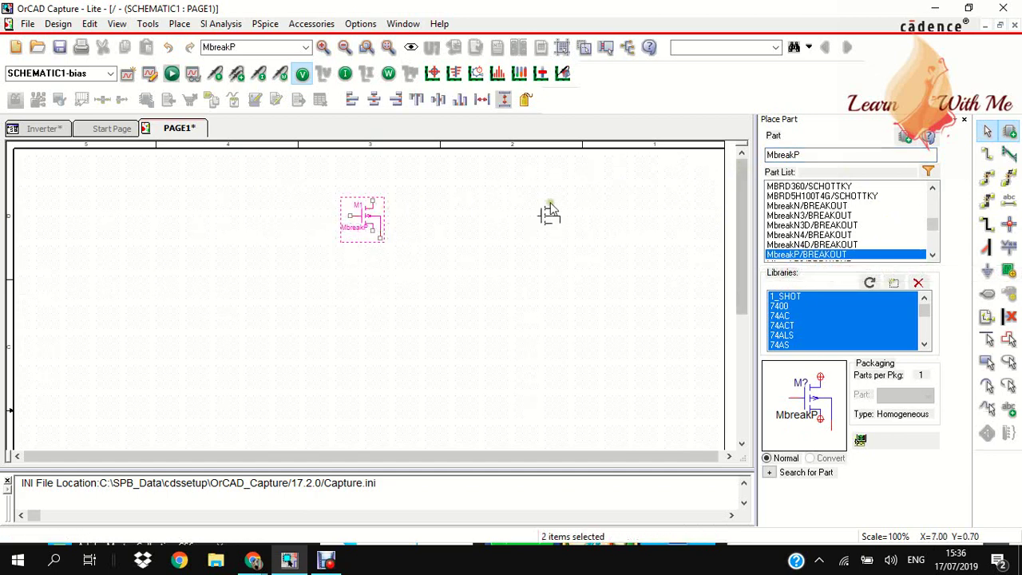
{"action": "right_click", "coordinate": [506, 211]}
{"action": "left_click", "coordinate": [529, 216]}
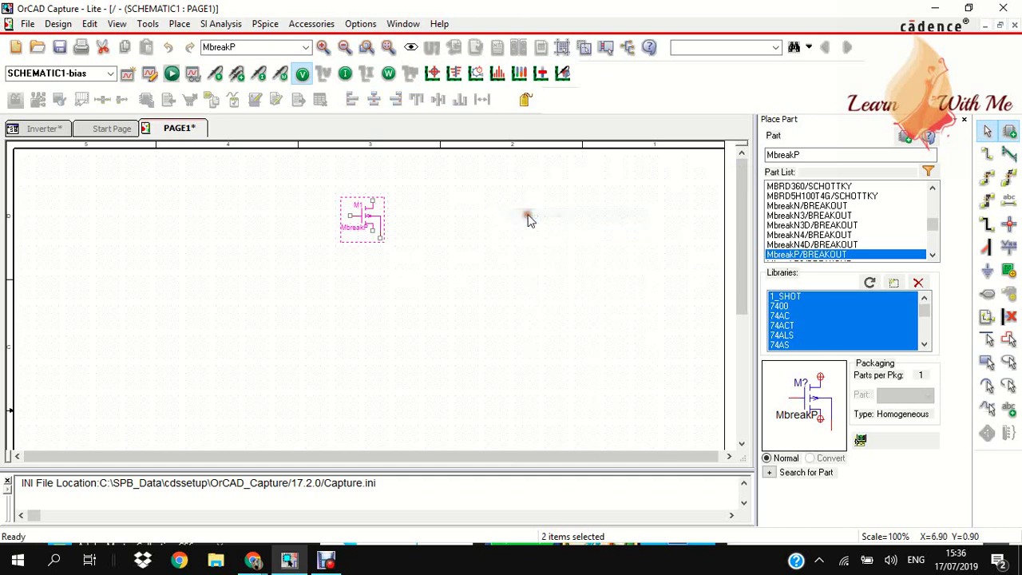
Change the search to MbreakN and place transistor M2 directly below M1
{"action": "left_click", "coordinate": [838, 154]}
{"action": "key", "text": "BackSpace"}
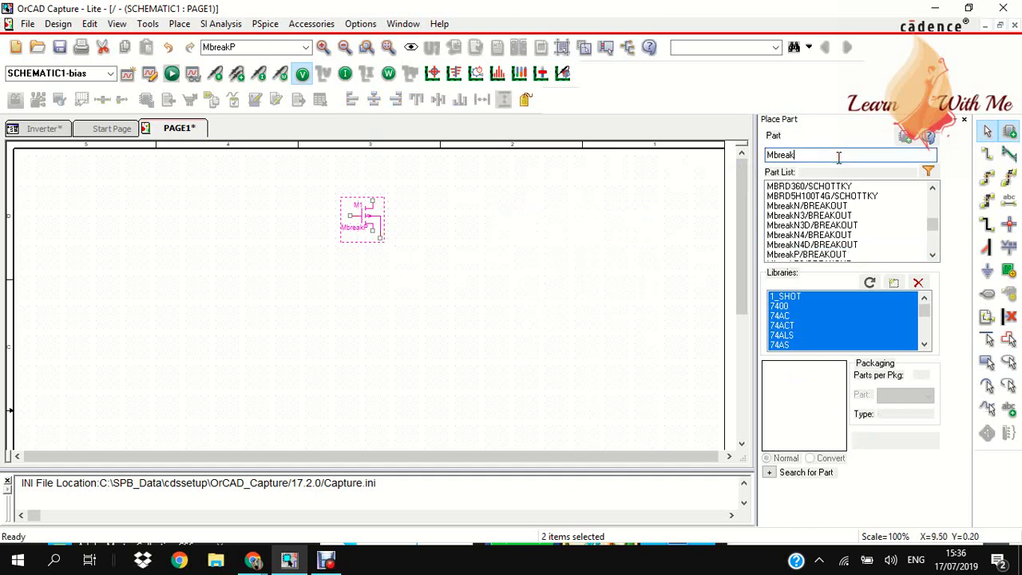
{"action": "type", "text": "n"}
{"action": "double_click", "coordinate": [818, 206]}
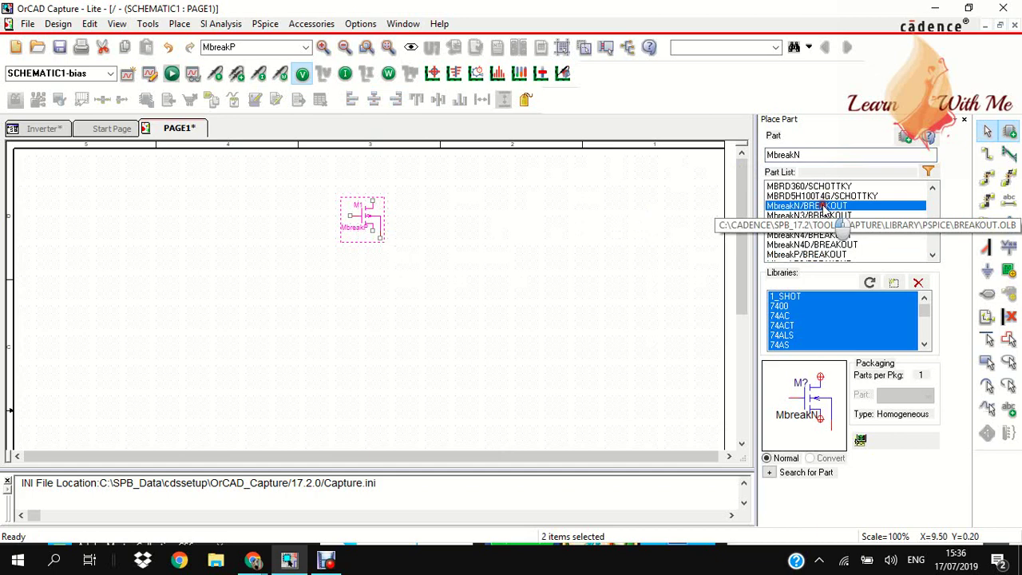
{"action": "left_click", "coordinate": [359, 317]}
{"action": "key", "text": "Escape"}
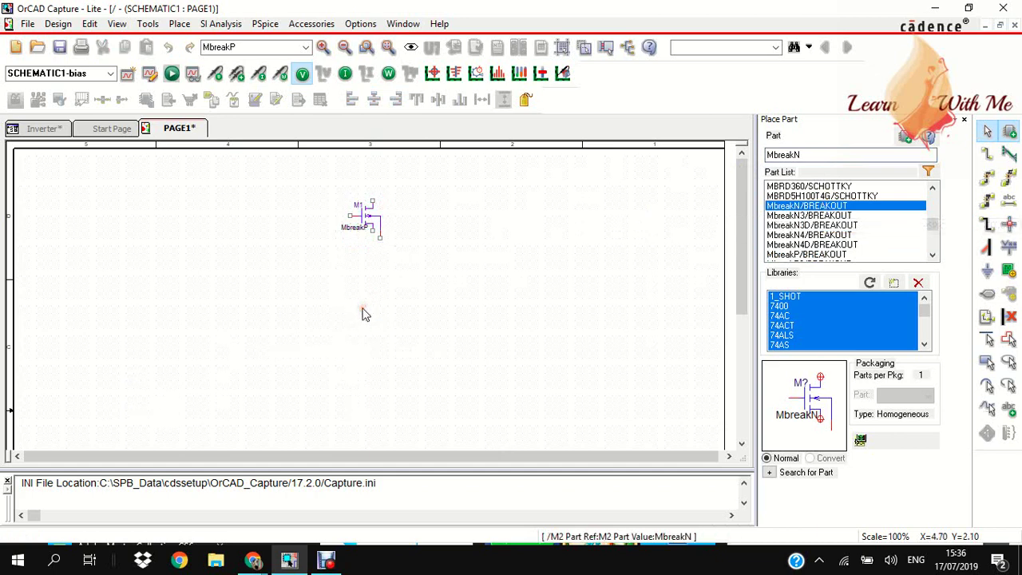
{"action": "left_click_drag", "start_coordinate": [363, 313], "coordinate": [365, 311]}
{"action": "right_click", "coordinate": [365, 311]}
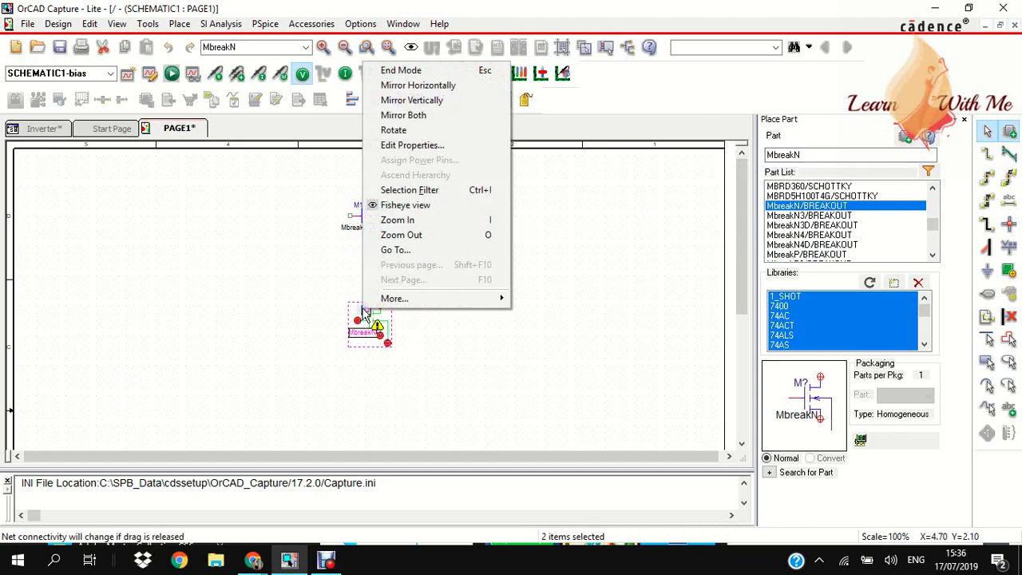
{"action": "left_click", "coordinate": [469, 70]}
{"action": "left_click", "coordinate": [498, 265]}
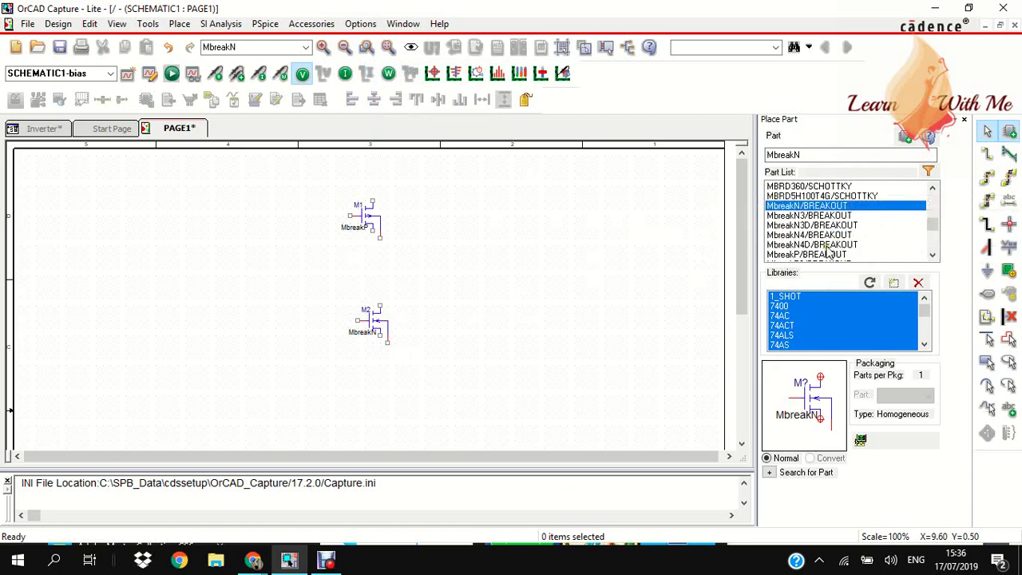
Cancel adding a library, hide the Place Part panel, and return to the inverter slide
{"action": "left_click", "coordinate": [893, 284]}
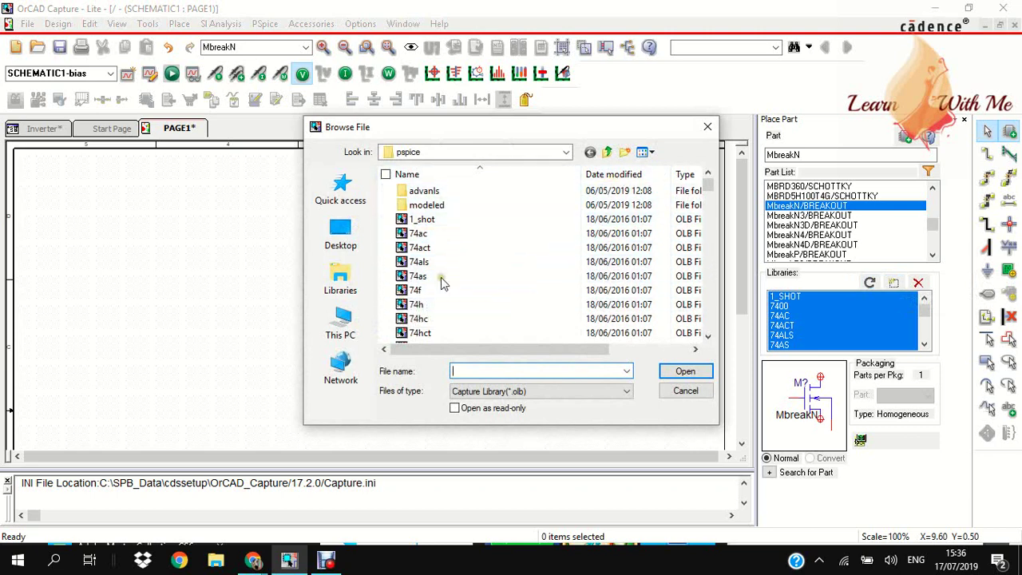
{"action": "left_click", "coordinate": [707, 128]}
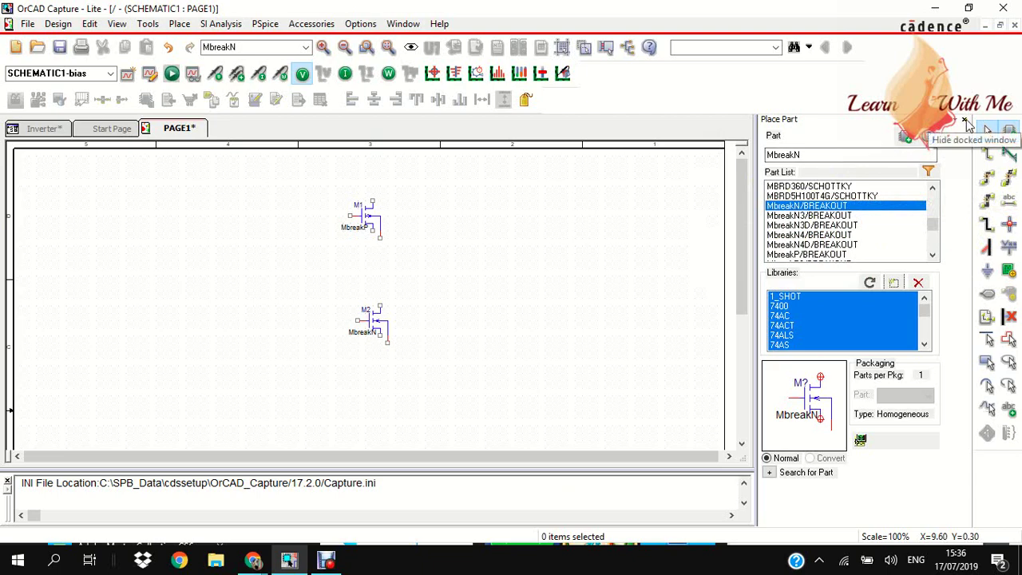
{"action": "left_click", "coordinate": [964, 121]}
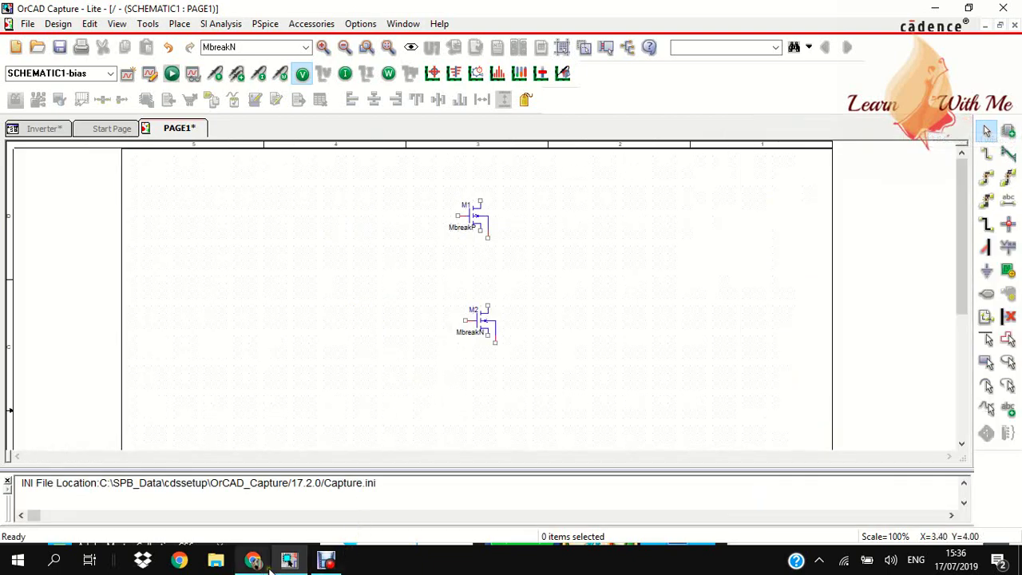
{"action": "mouse_move", "coordinate": [252, 560]}
{"action": "left_click", "coordinate": [352, 489]}
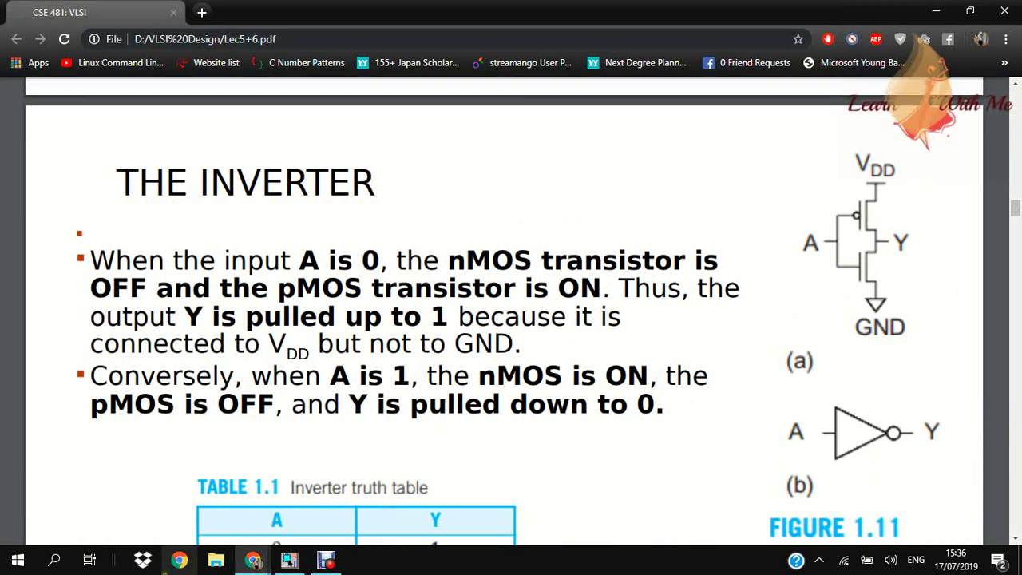
Wire M1's drain down to M2's drain and align M2 directly under M1
{"action": "left_click", "coordinate": [290, 561]}
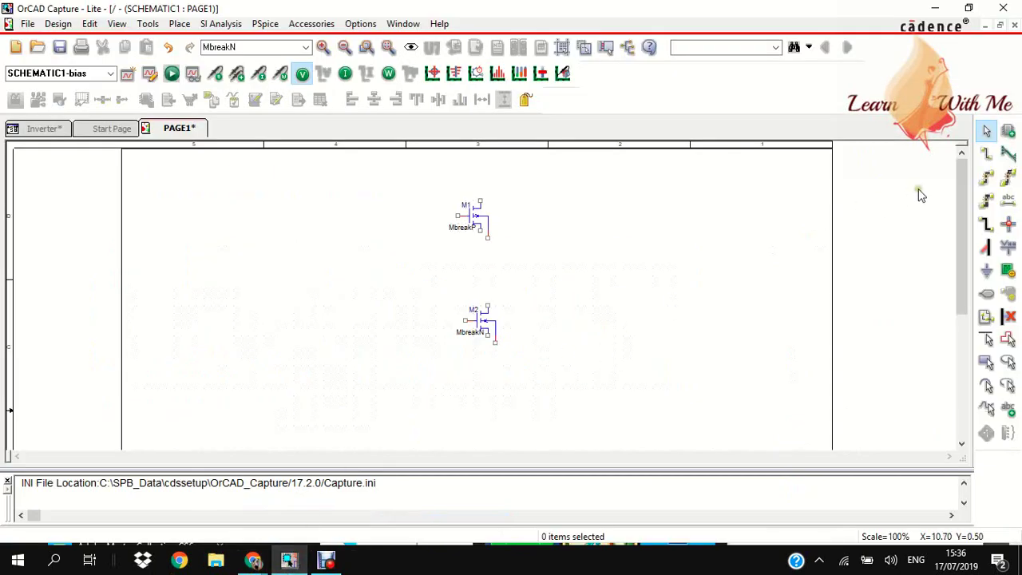
{"action": "left_click", "coordinate": [986, 153]}
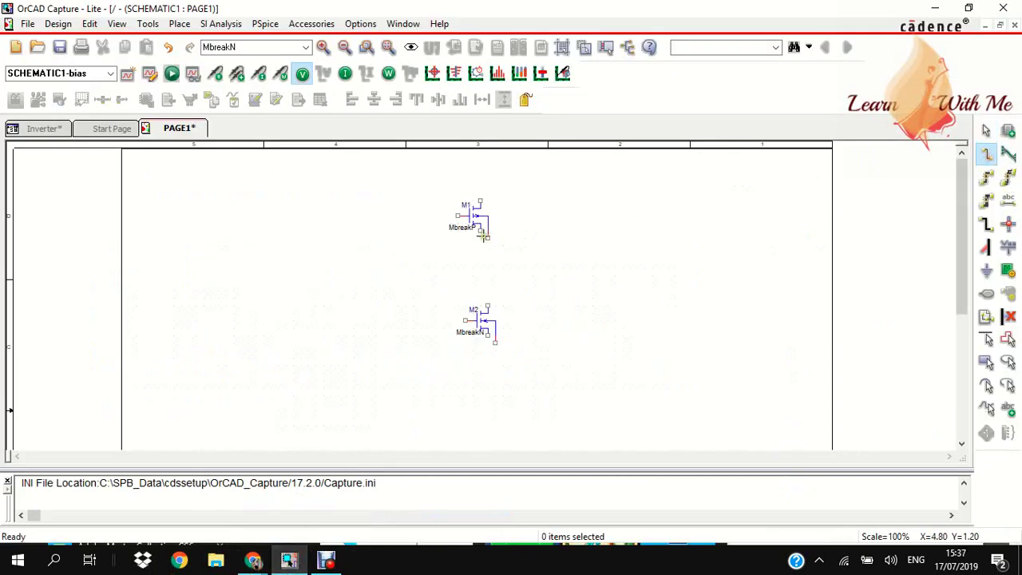
{"action": "left_click", "coordinate": [480, 231]}
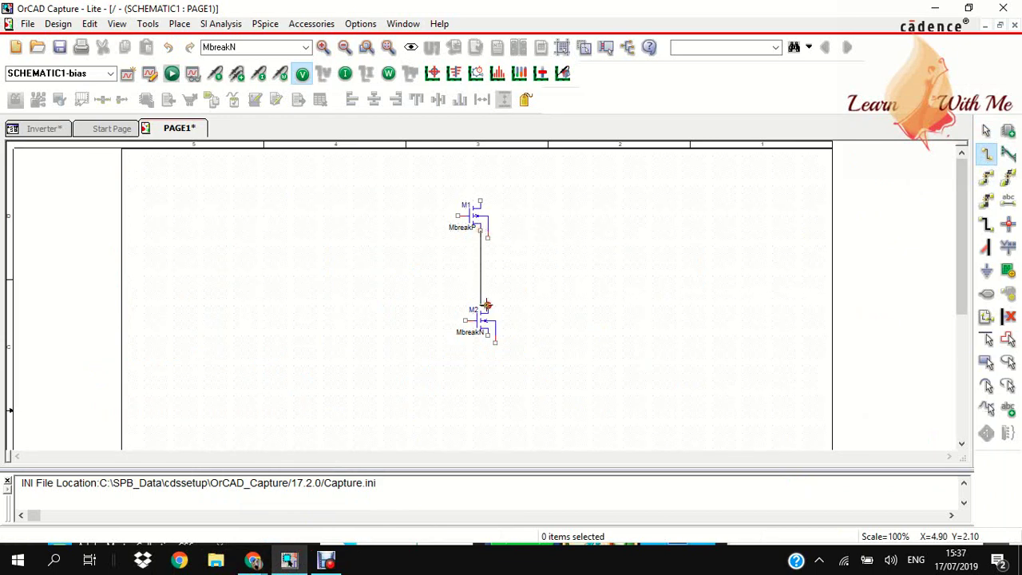
{"action": "left_click", "coordinate": [487, 305]}
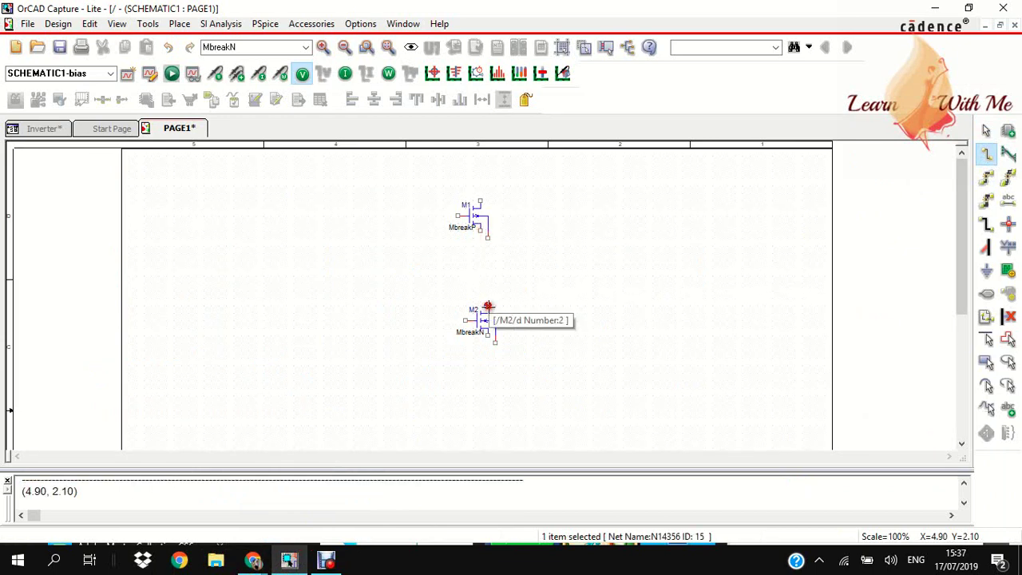
{"action": "right_click", "coordinate": [487, 306]}
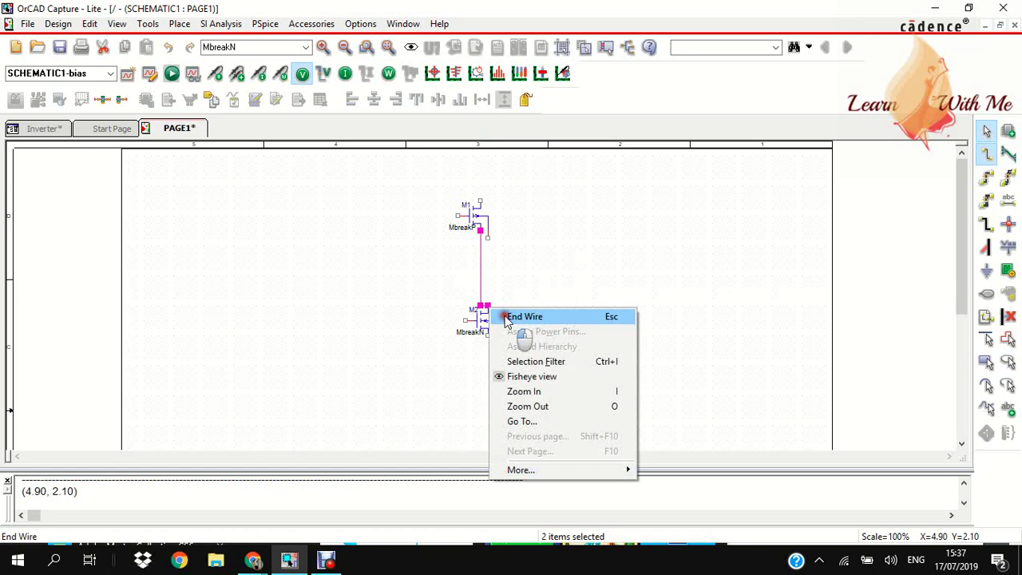
{"action": "left_click", "coordinate": [511, 315]}
{"action": "left_click_drag", "start_coordinate": [492, 335], "coordinate": [482, 332]}
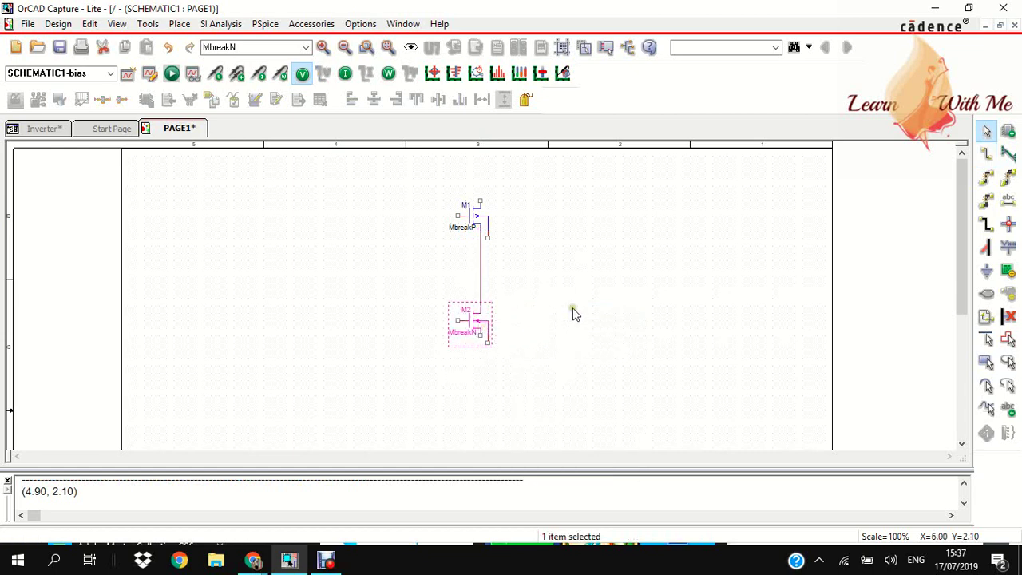
{"action": "left_click", "coordinate": [572, 309]}
Join the M1 and M2 gates with one wire and run an input wire left
{"action": "left_click", "coordinate": [986, 153]}
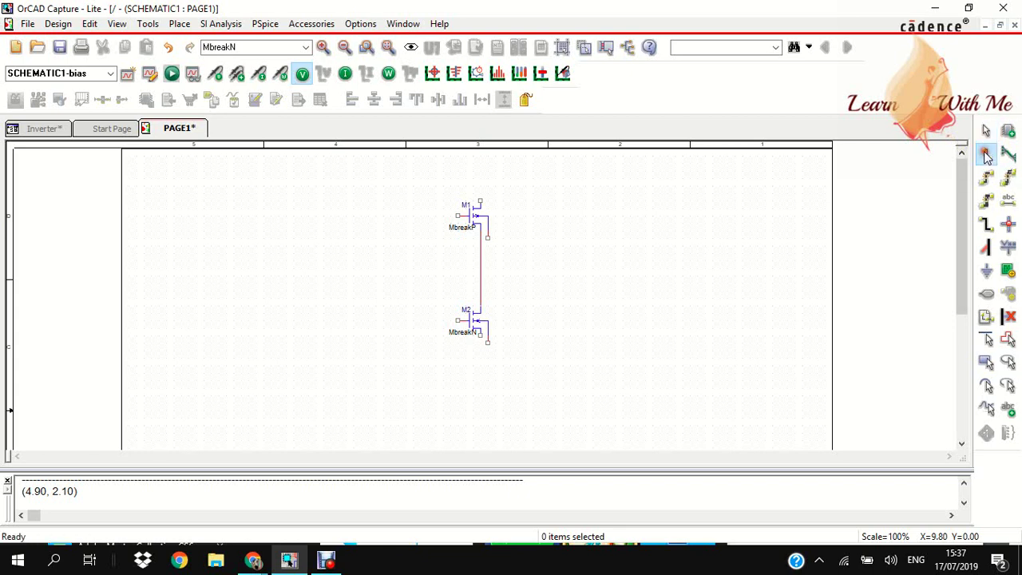
{"action": "left_click", "coordinate": [456, 215]}
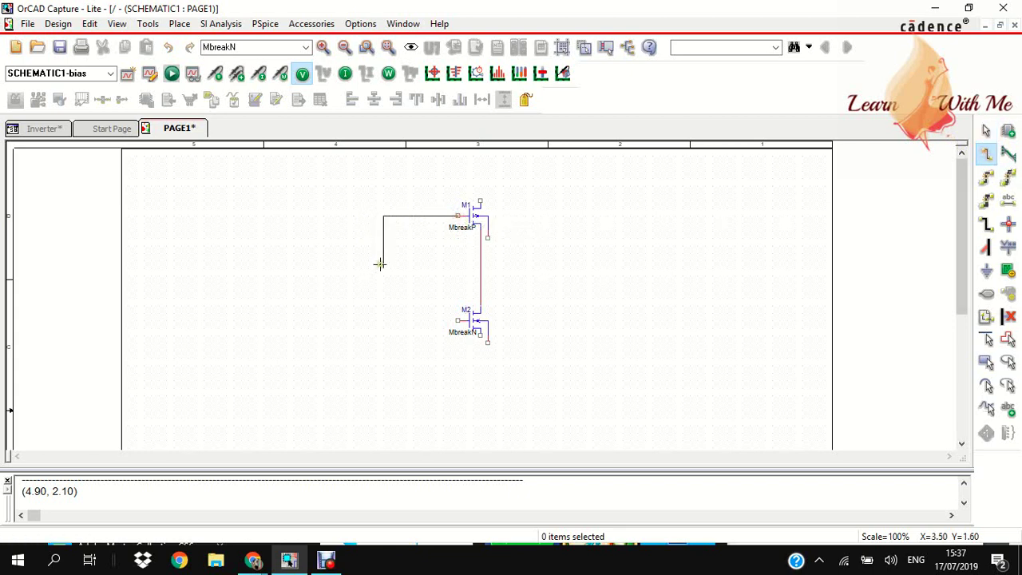
{"action": "left_click", "coordinate": [379, 322]}
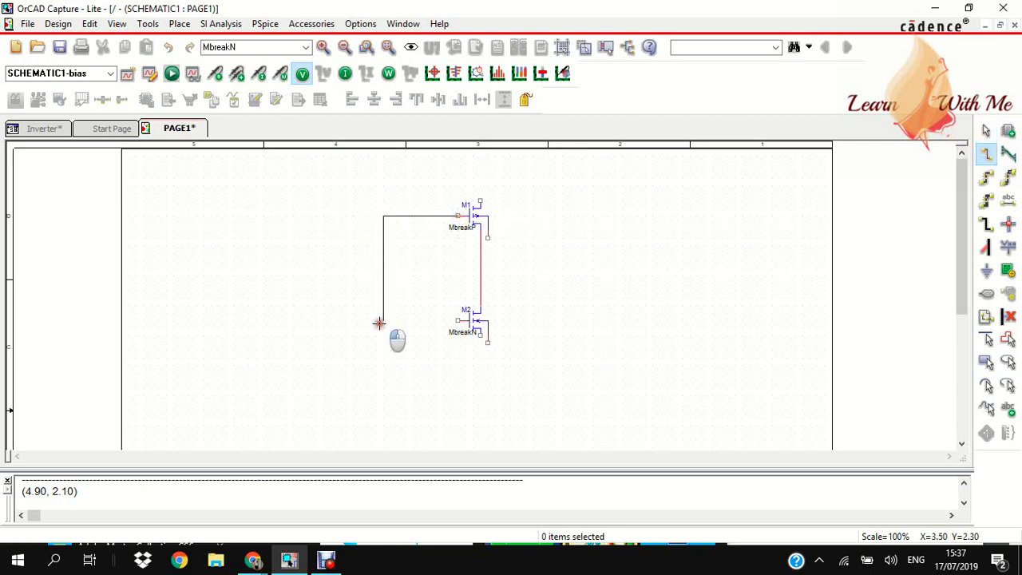
{"action": "left_click", "coordinate": [456, 320]}
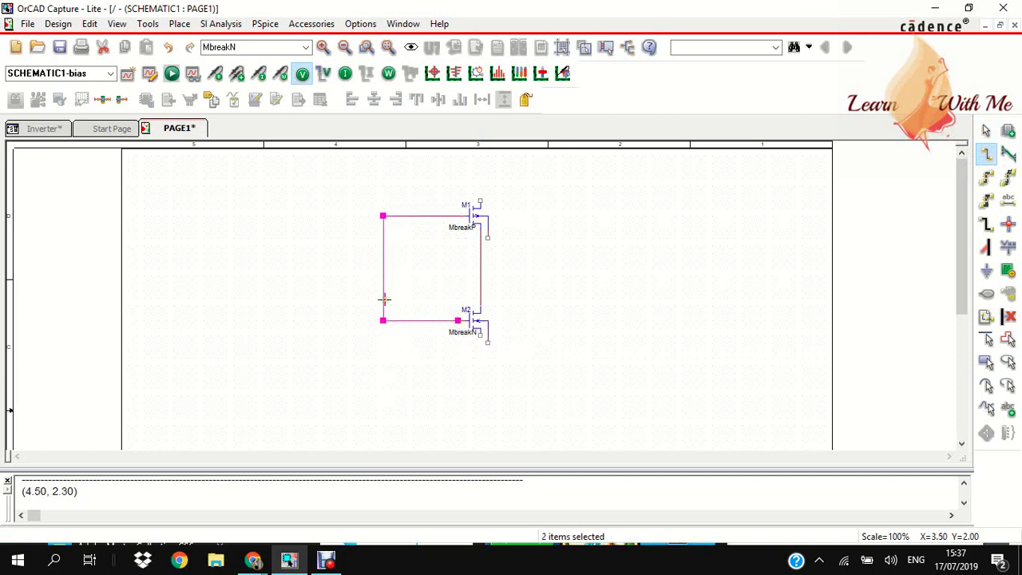
{"action": "left_click", "coordinate": [382, 266]}
{"action": "left_click", "coordinate": [304, 266]}
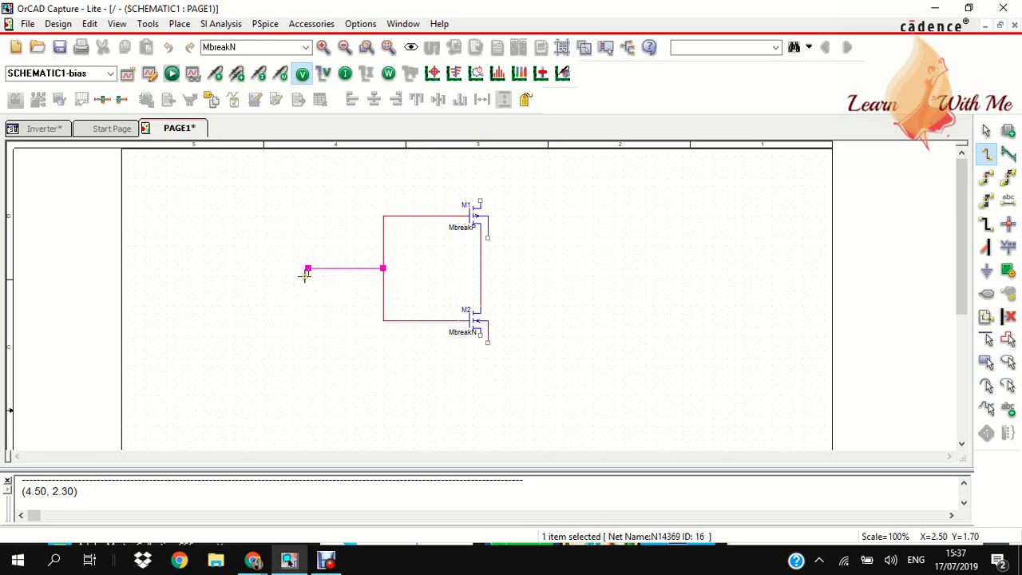
{"action": "right_click", "coordinate": [306, 285]}
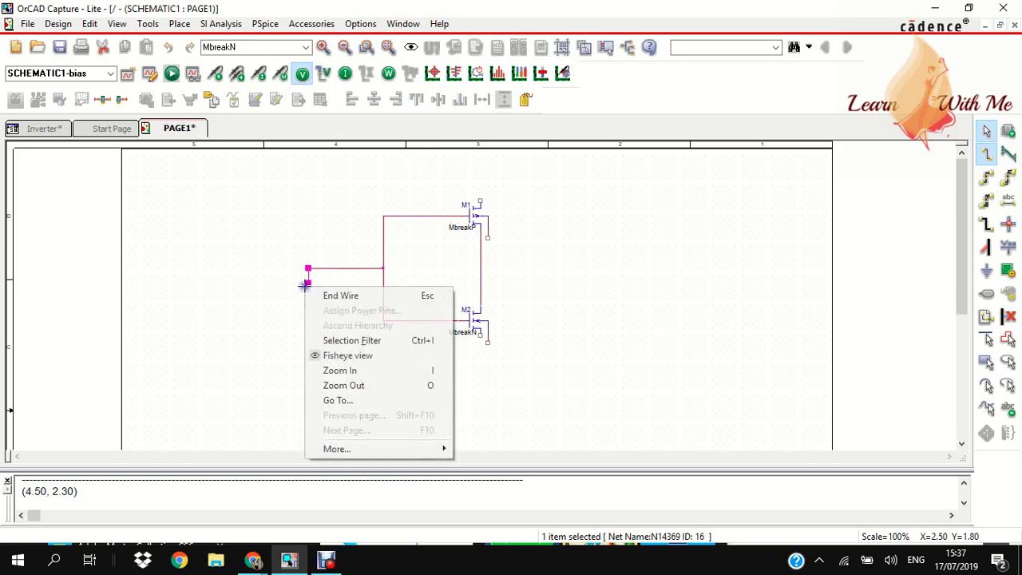
{"action": "left_click", "coordinate": [342, 295]}
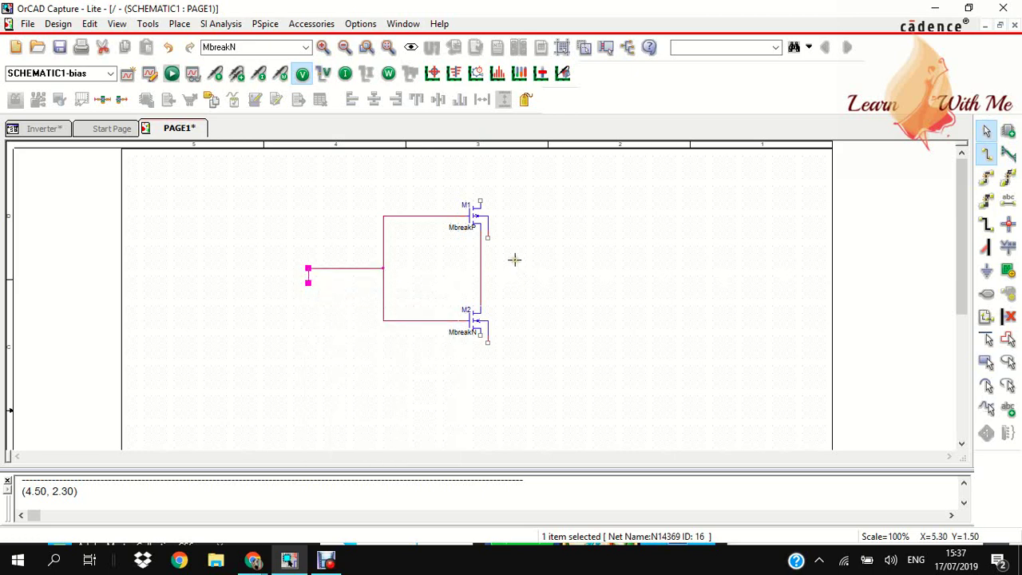
Tie M1's body to its top pin and extend a supply wire to the right
{"action": "left_click", "coordinate": [482, 200]}
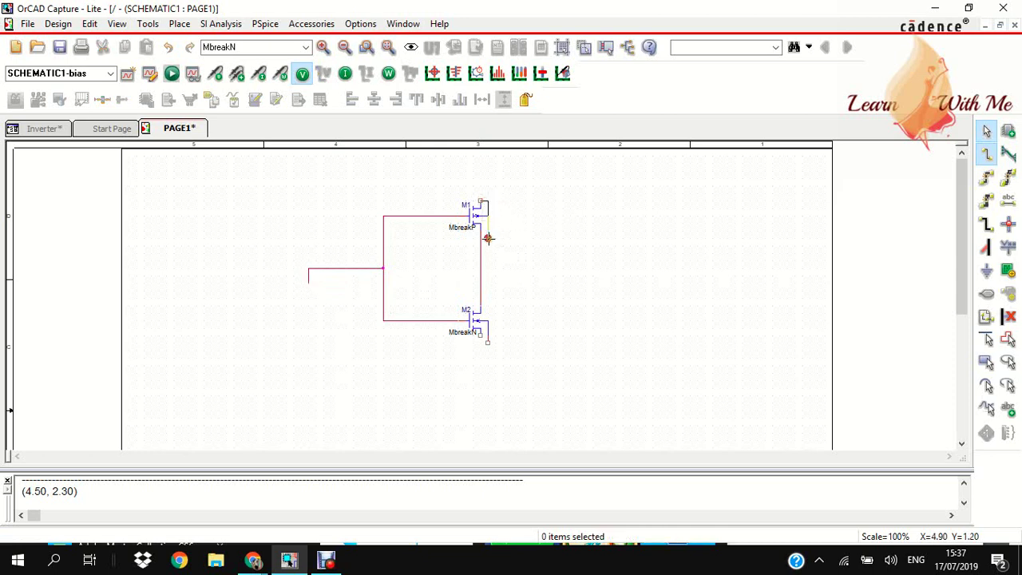
{"action": "left_click", "coordinate": [488, 238]}
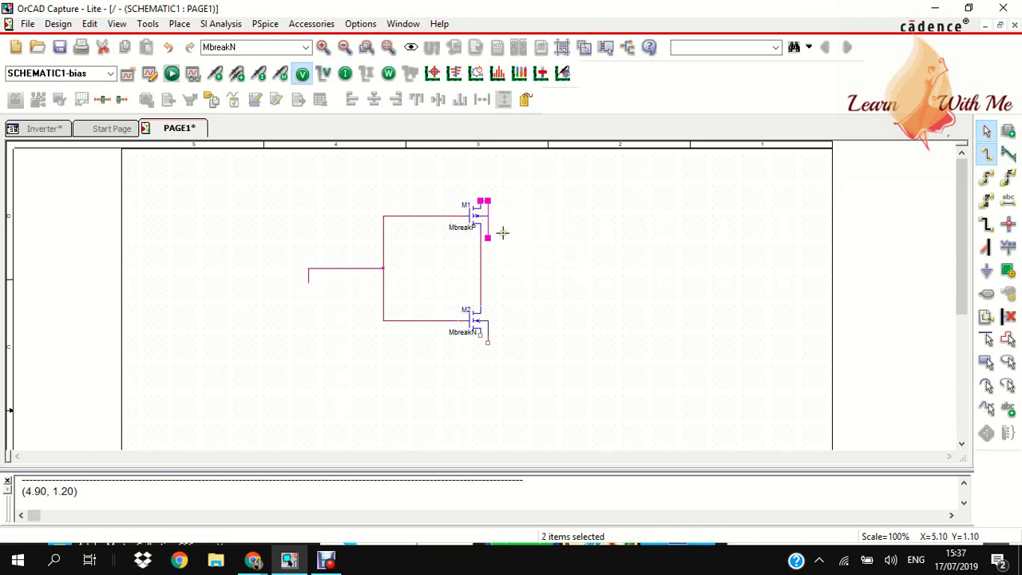
{"action": "left_click", "coordinate": [489, 200]}
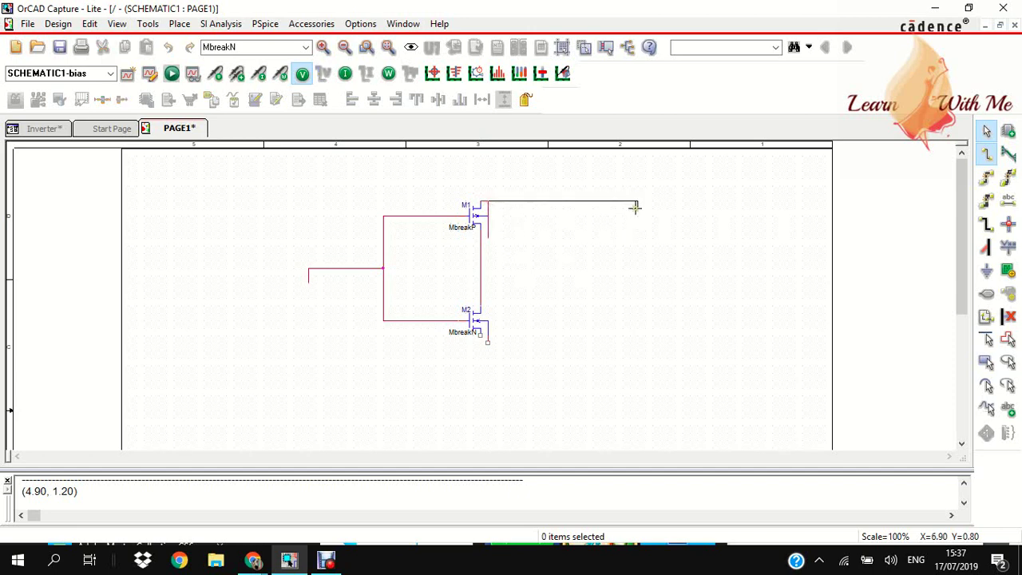
{"action": "left_click", "coordinate": [636, 211]}
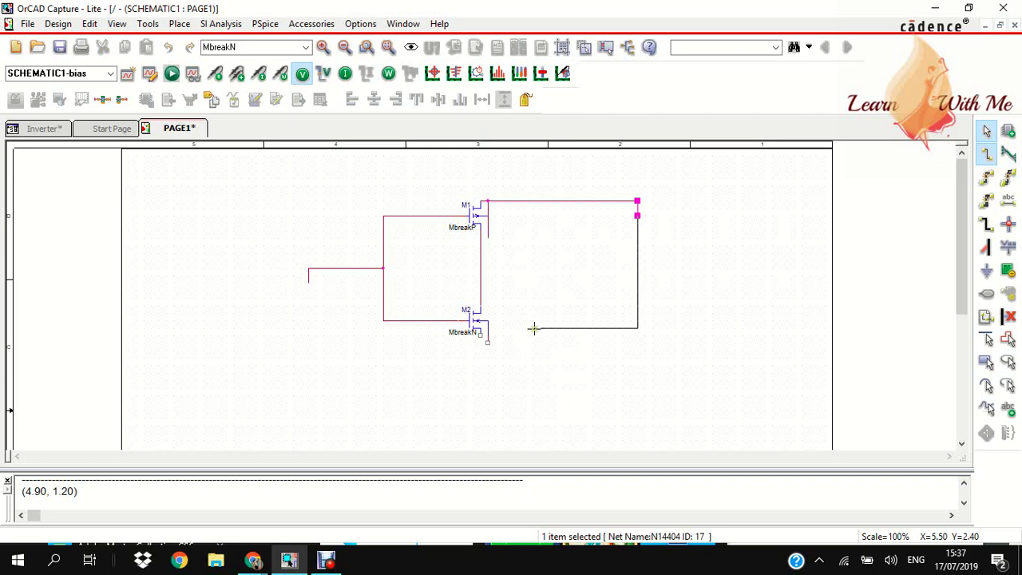
{"action": "right_click", "coordinate": [643, 213]}
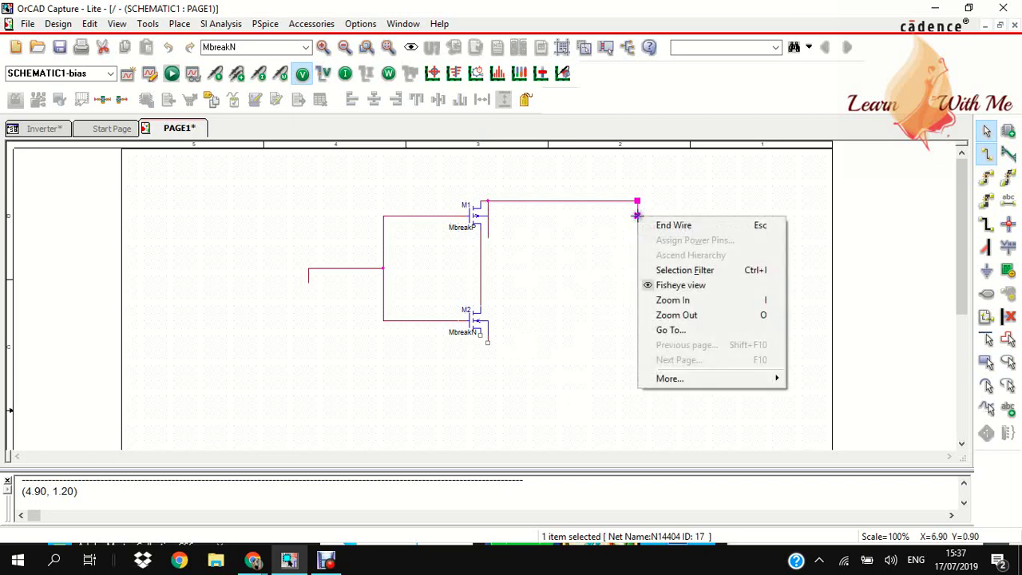
{"action": "left_click", "coordinate": [648, 226]}
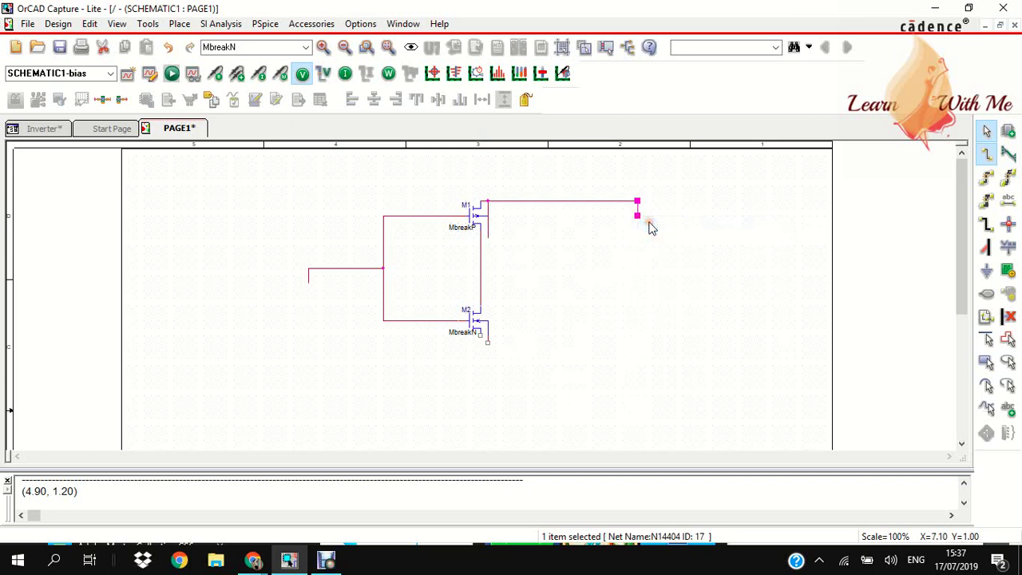
Run a wire down from M2's source, tie its body pin, and extend it for ground
{"action": "left_click", "coordinate": [478, 336]}
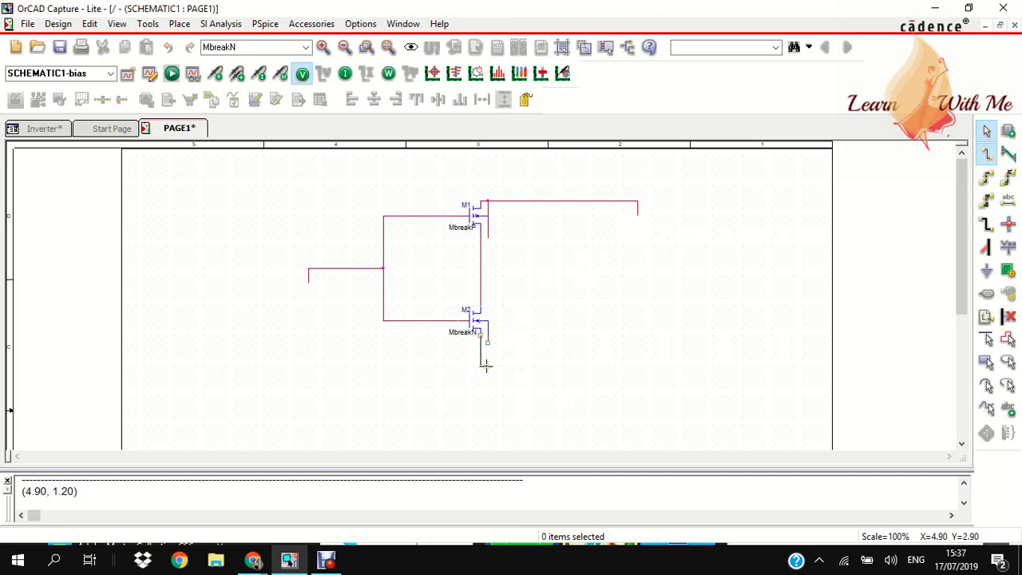
{"action": "double_click", "coordinate": [484, 378]}
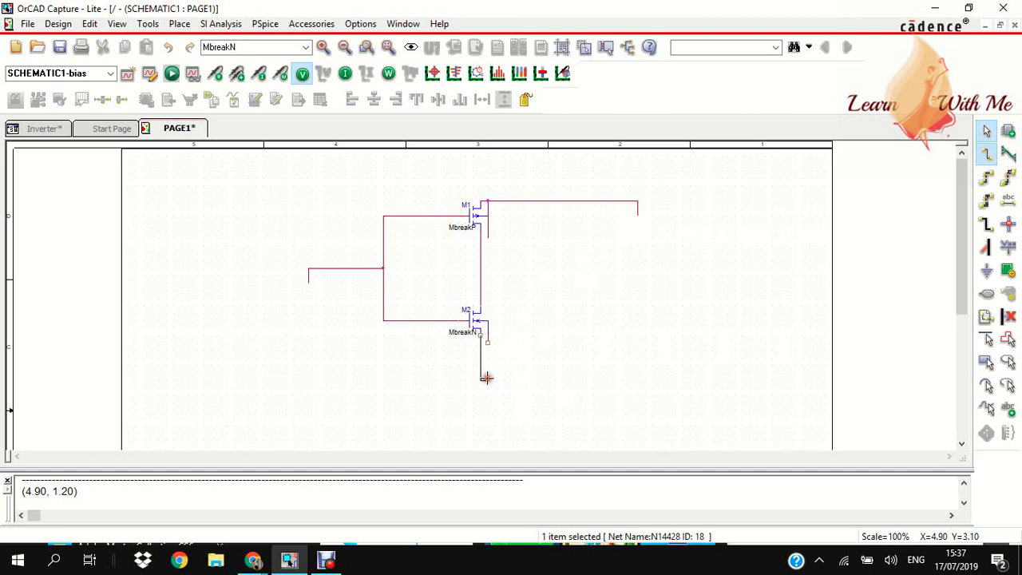
{"action": "left_click", "coordinate": [488, 363], "text": "ctrl"}
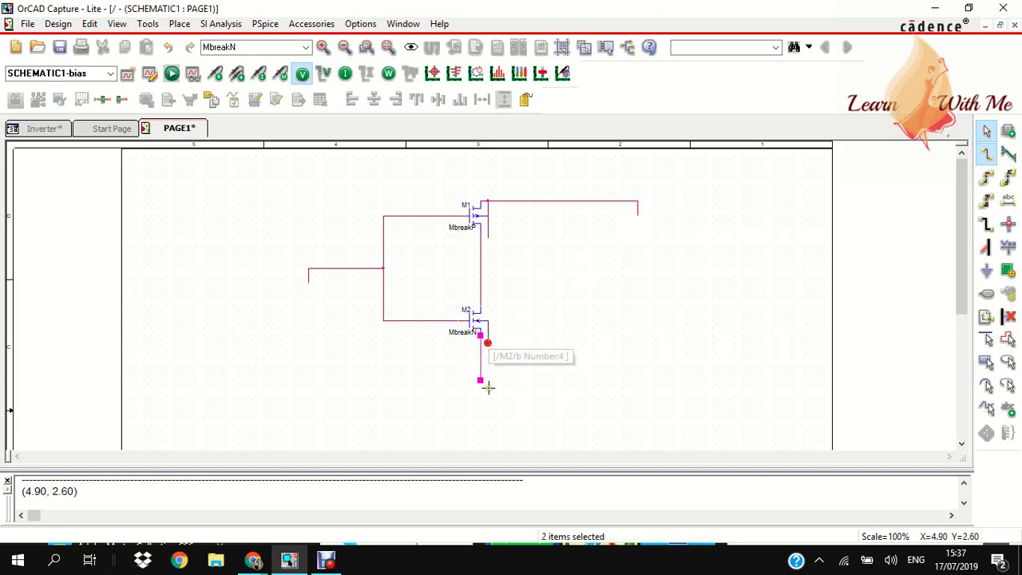
{"action": "left_click", "coordinate": [487, 381]}
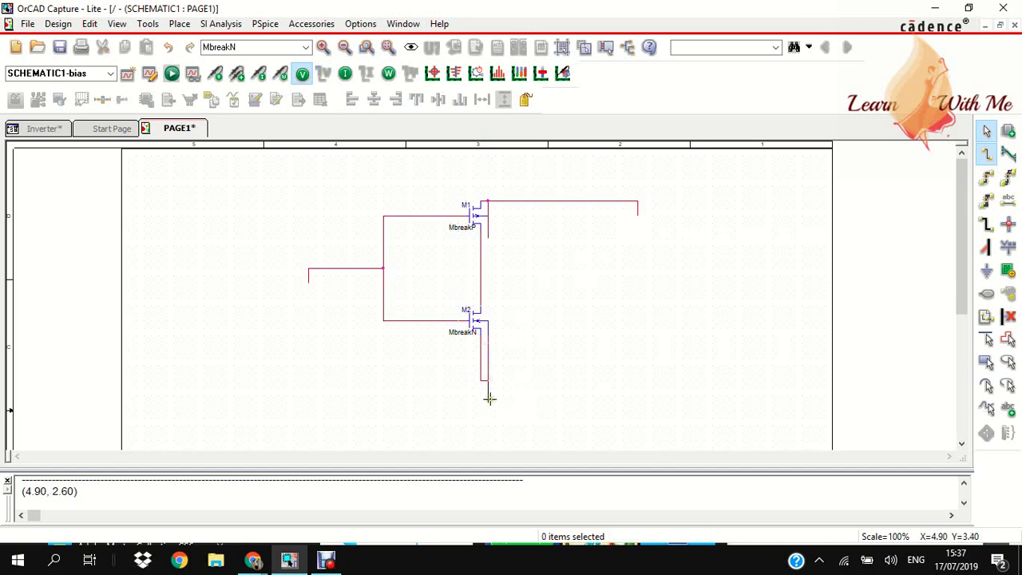
{"action": "double_click", "coordinate": [488, 402]}
{"action": "right_click", "coordinate": [488, 401]}
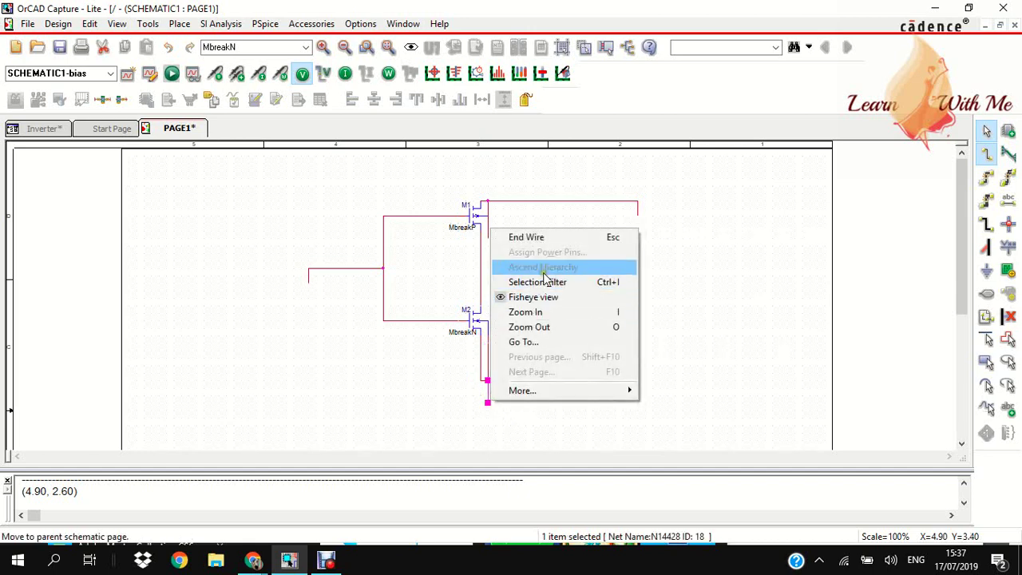
{"action": "left_click", "coordinate": [555, 238]}
{"action": "right_click", "coordinate": [554, 300]}
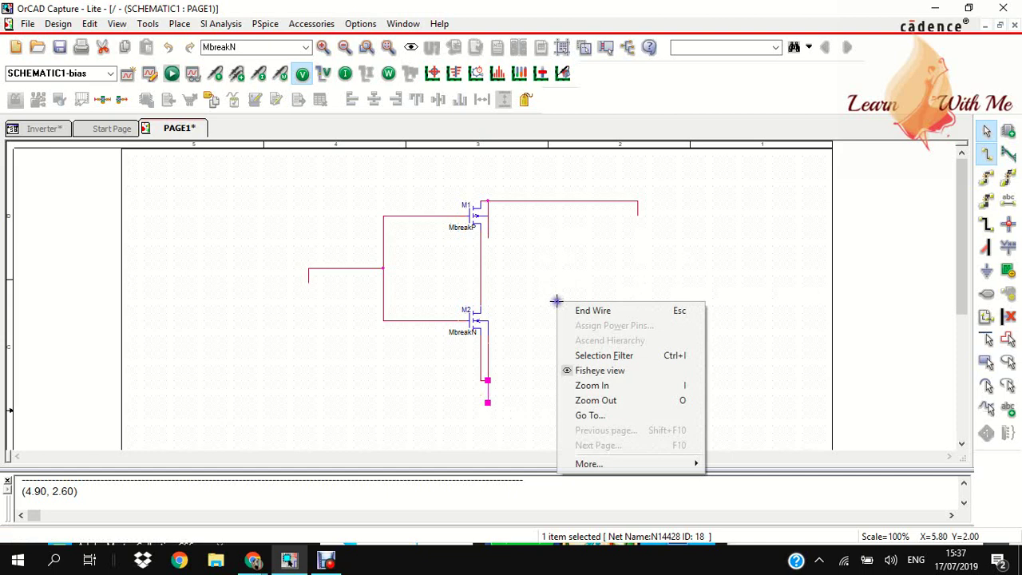
{"action": "left_click", "coordinate": [571, 309]}
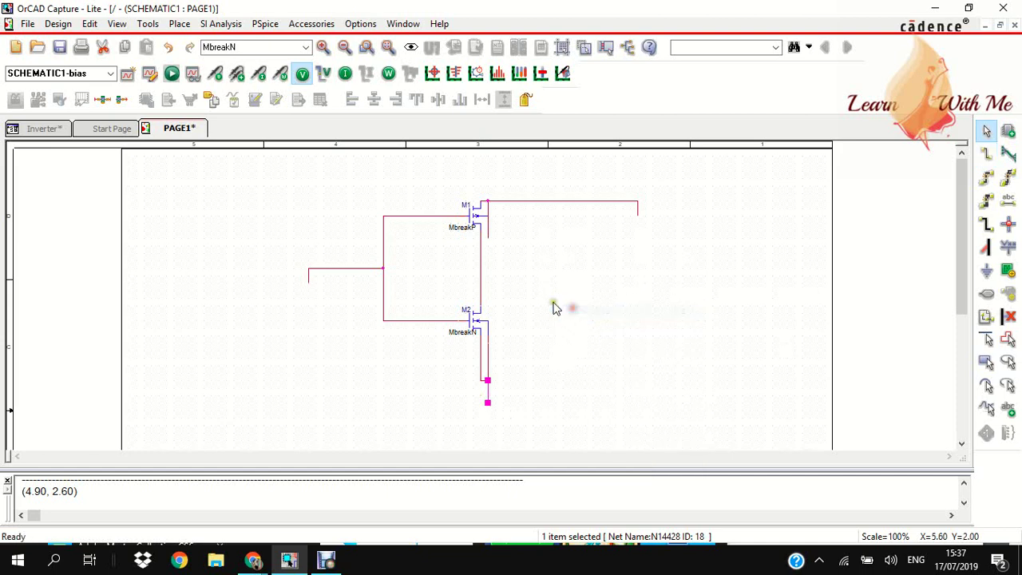
{"action": "left_click", "coordinate": [494, 214]}
{"action": "left_click", "coordinate": [496, 214]}
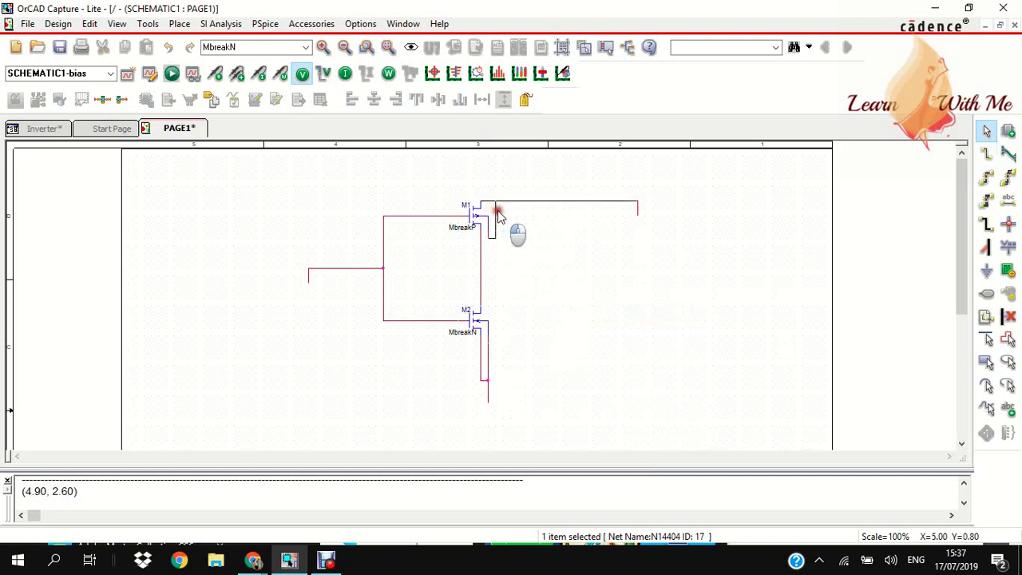
{"action": "left_click", "coordinate": [560, 299]}
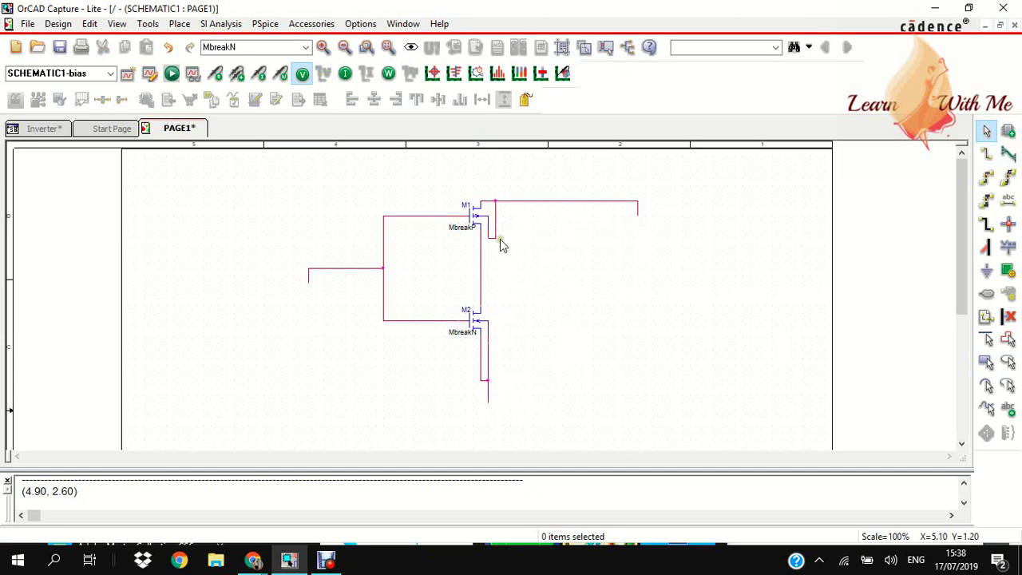
Draw an output wire from the shared drain net to the right
{"action": "left_click", "coordinate": [986, 153]}
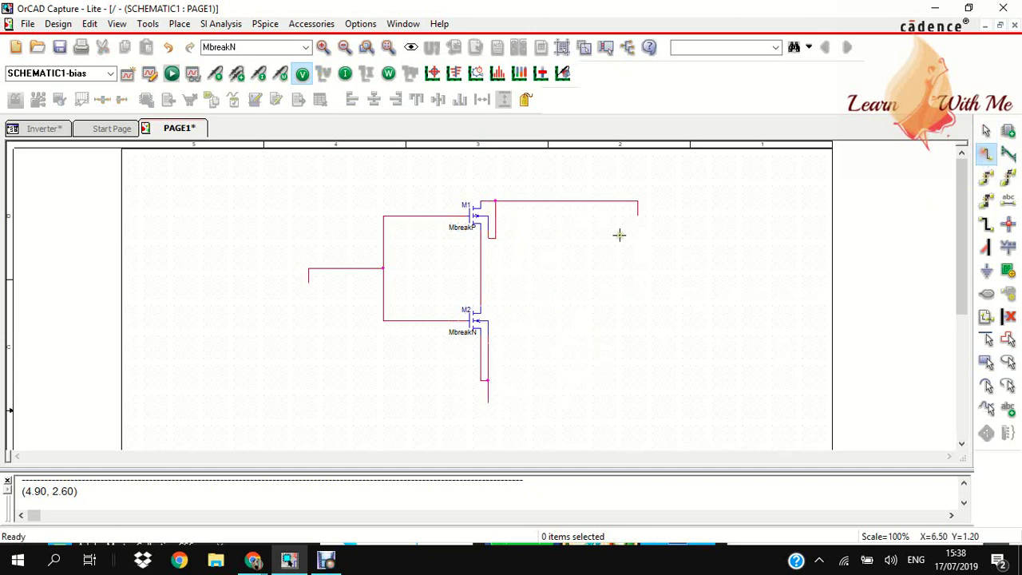
{"action": "left_click", "coordinate": [479, 269]}
{"action": "double_click", "coordinate": [597, 269]}
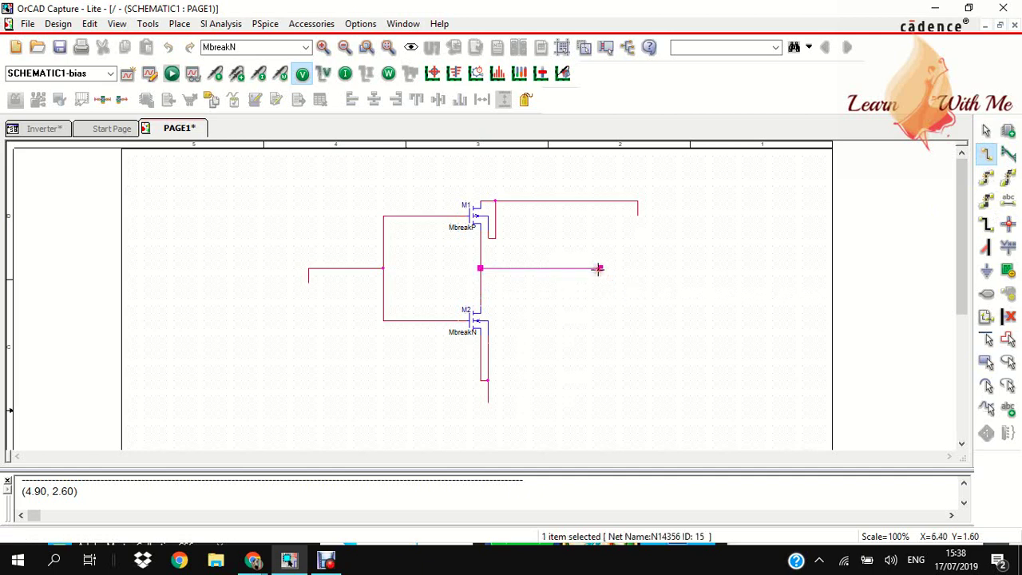
{"action": "right_click", "coordinate": [599, 272]}
{"action": "left_click", "coordinate": [614, 277]}
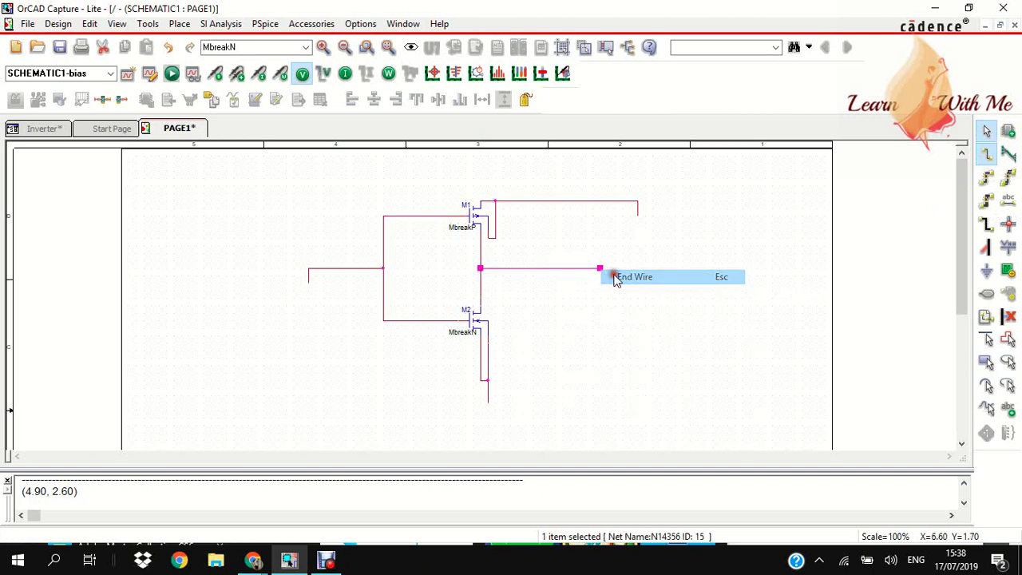
{"action": "right_click", "coordinate": [637, 286]}
{"action": "left_click", "coordinate": [648, 294]}
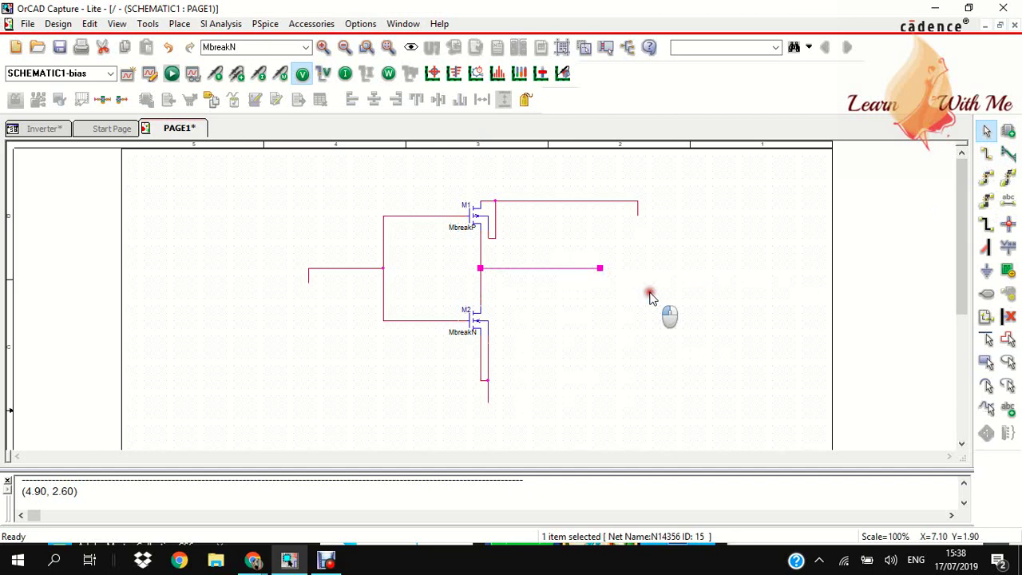
Place a VDC source V1 at the end of M1's supply wire
{"action": "left_click", "coordinate": [1008, 131]}
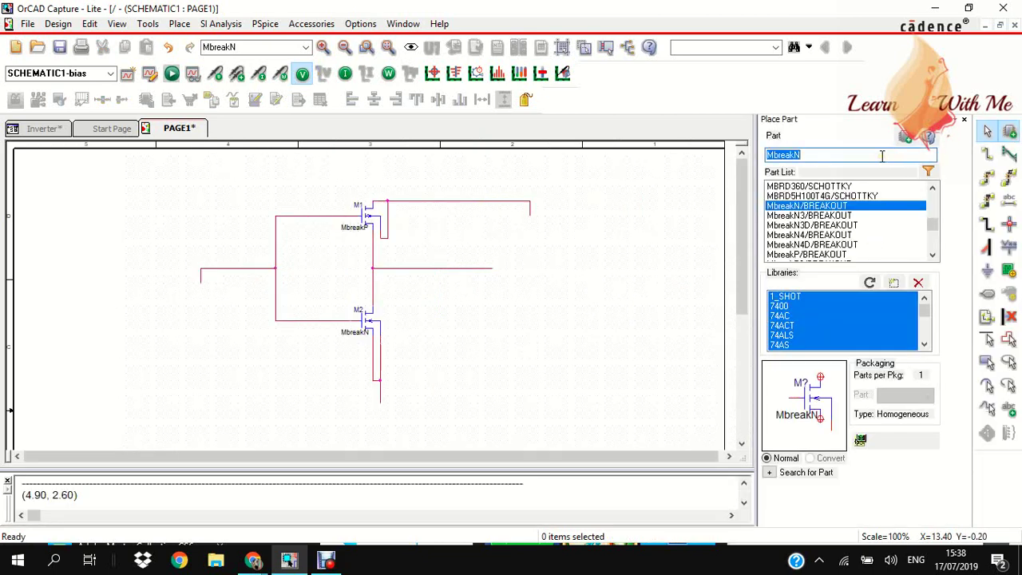
{"action": "type", "text": "vdc"}
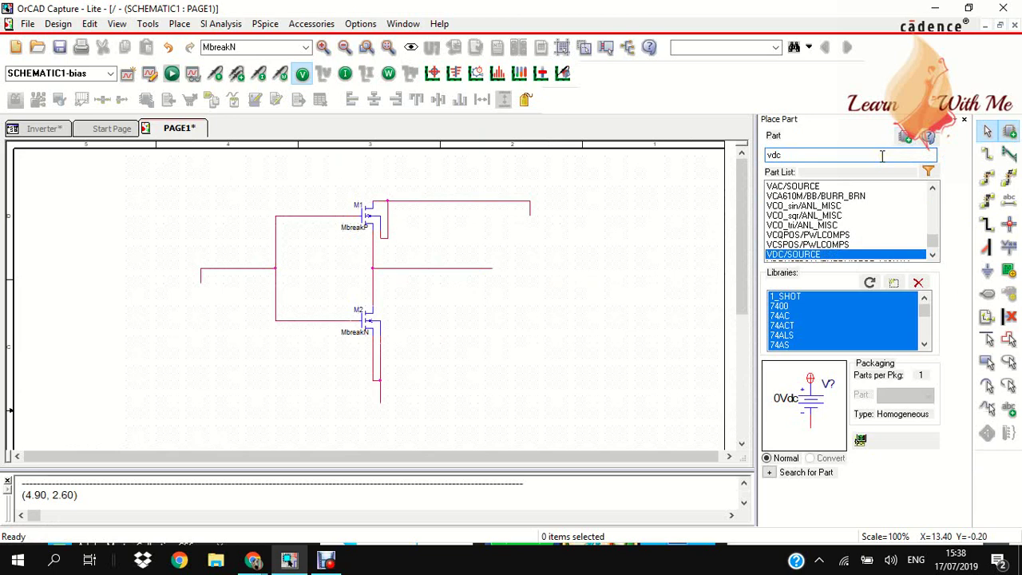
{"action": "double_click", "coordinate": [905, 255]}
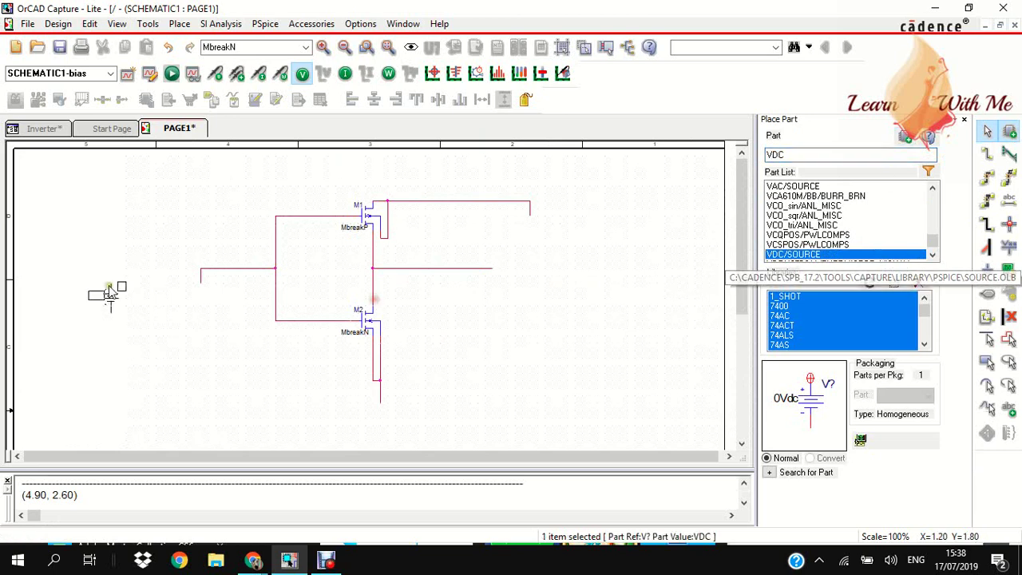
{"action": "left_click", "coordinate": [529, 219]}
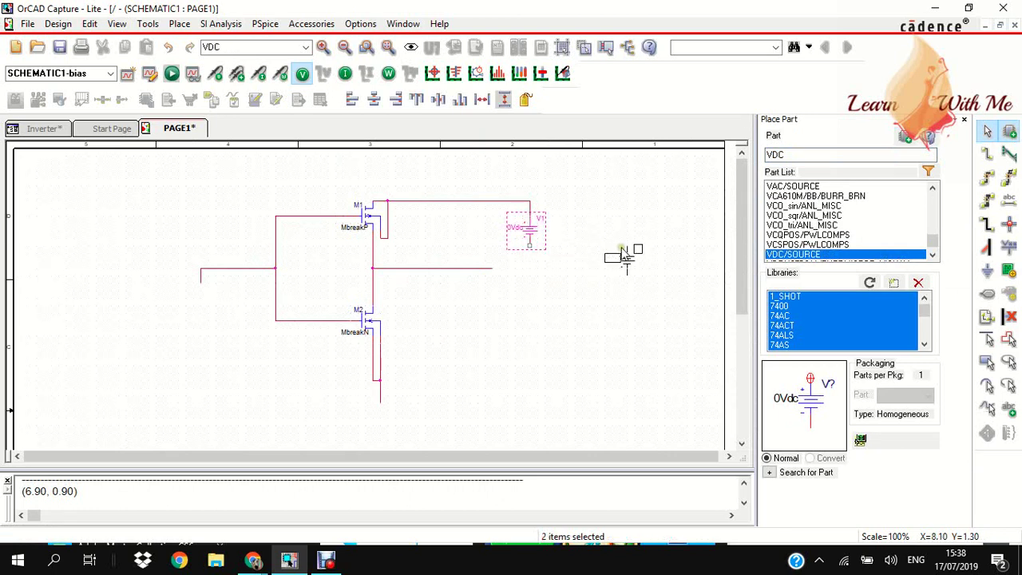
{"action": "right_click", "coordinate": [621, 251]}
{"action": "left_click", "coordinate": [645, 256]}
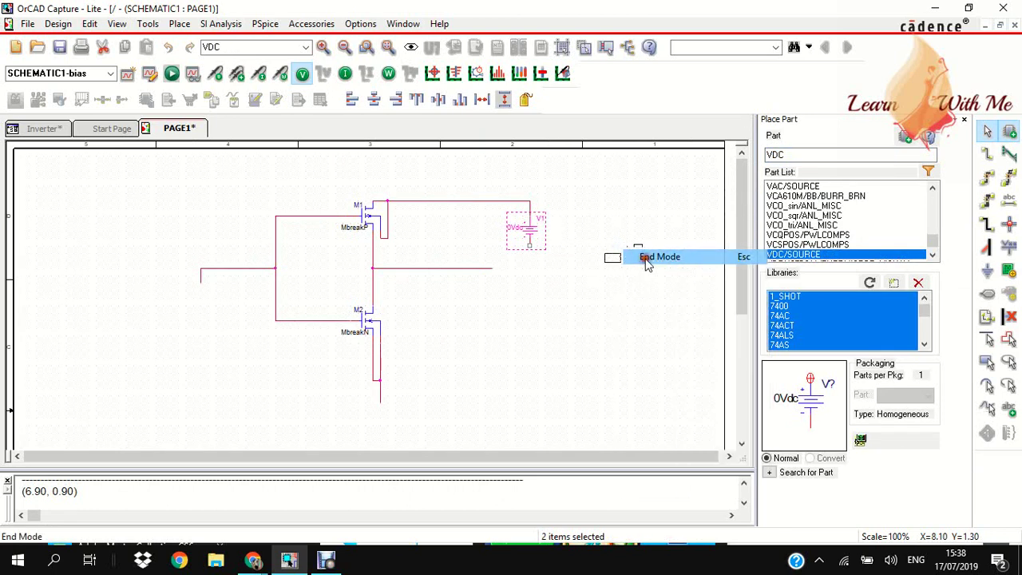
Place a VPULSE source V2 on the input wire and close the parts panel
{"action": "double_click", "coordinate": [794, 153]}
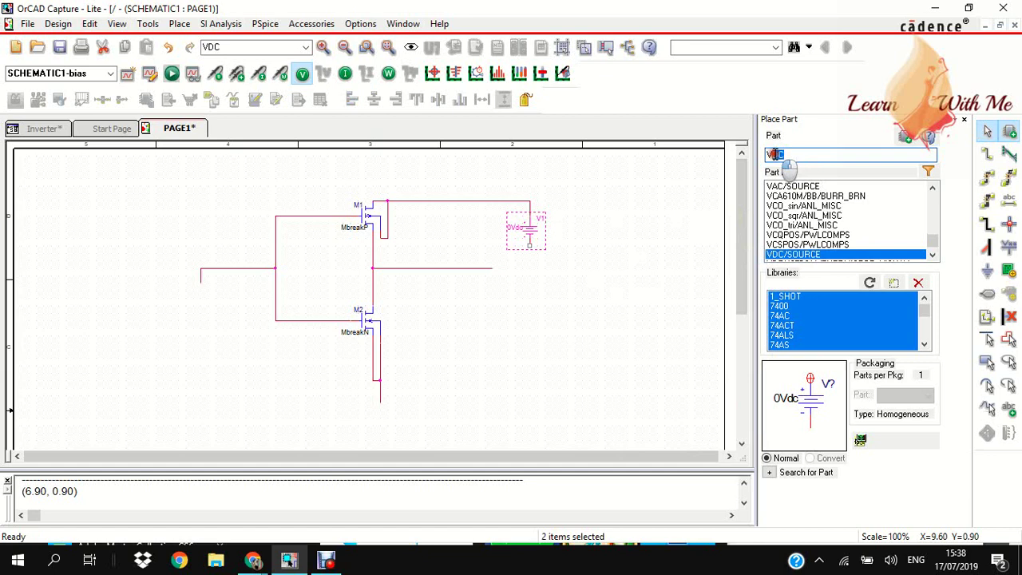
{"action": "type", "text": "VP"}
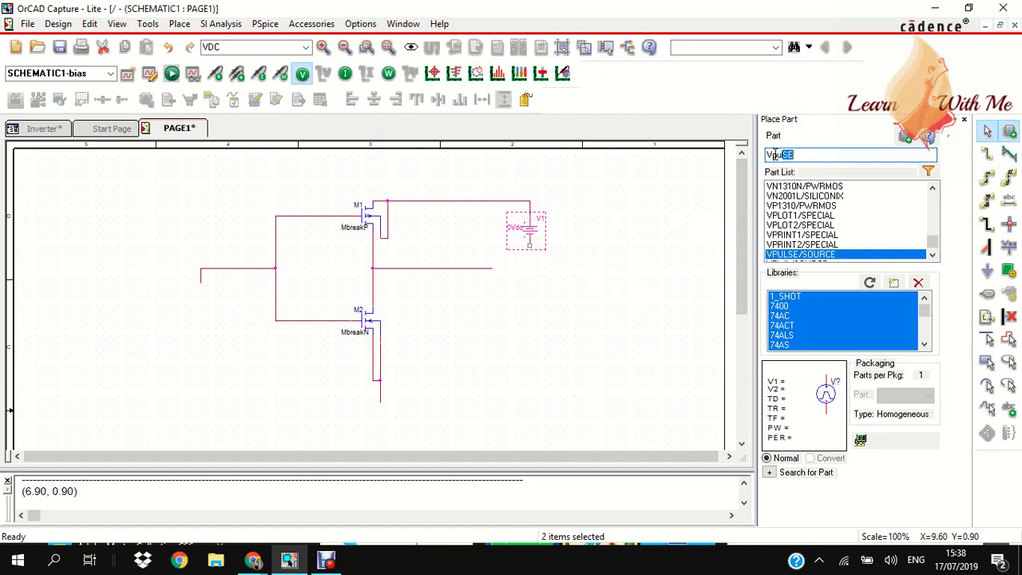
{"action": "double_click", "coordinate": [822, 254]}
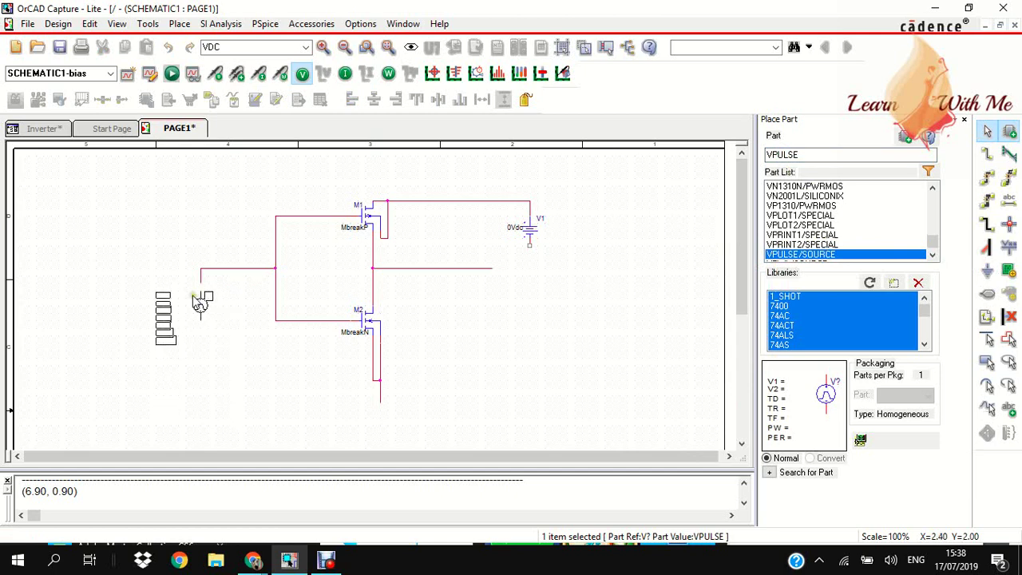
{"action": "left_click", "coordinate": [198, 311]}
{"action": "right_click", "coordinate": [200, 314]}
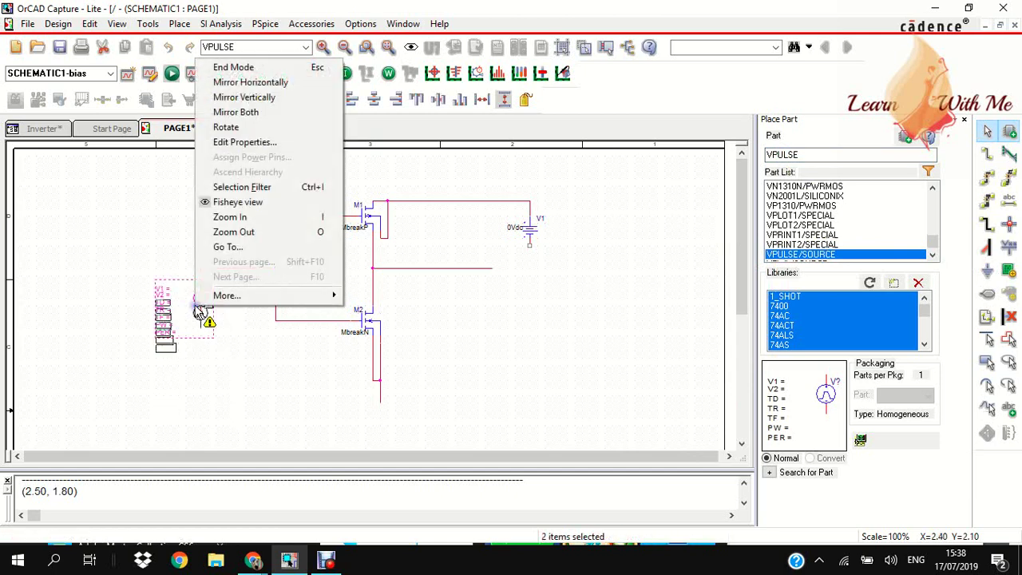
{"action": "left_click", "coordinate": [314, 69]}
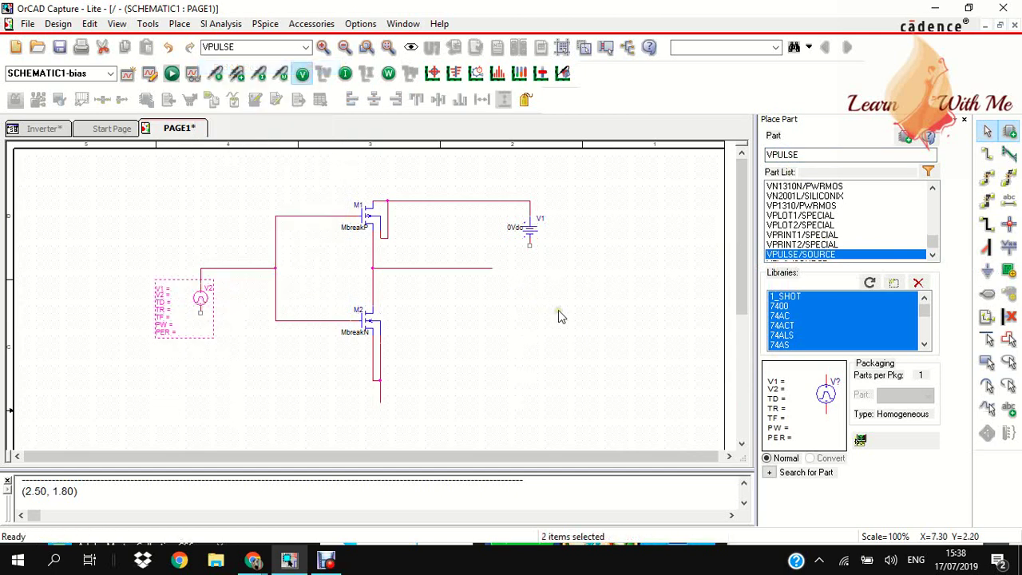
{"action": "left_click", "coordinate": [963, 119]}
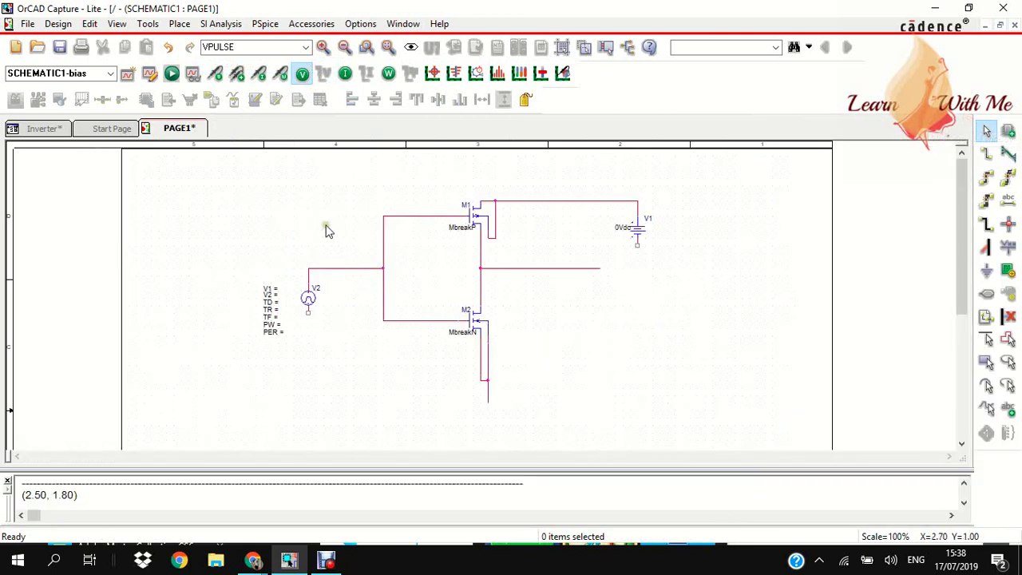
Place 0/CAPSYM ground symbols under V2, at M2's bottom wire, and under V1
{"action": "left_click", "coordinate": [179, 23]}
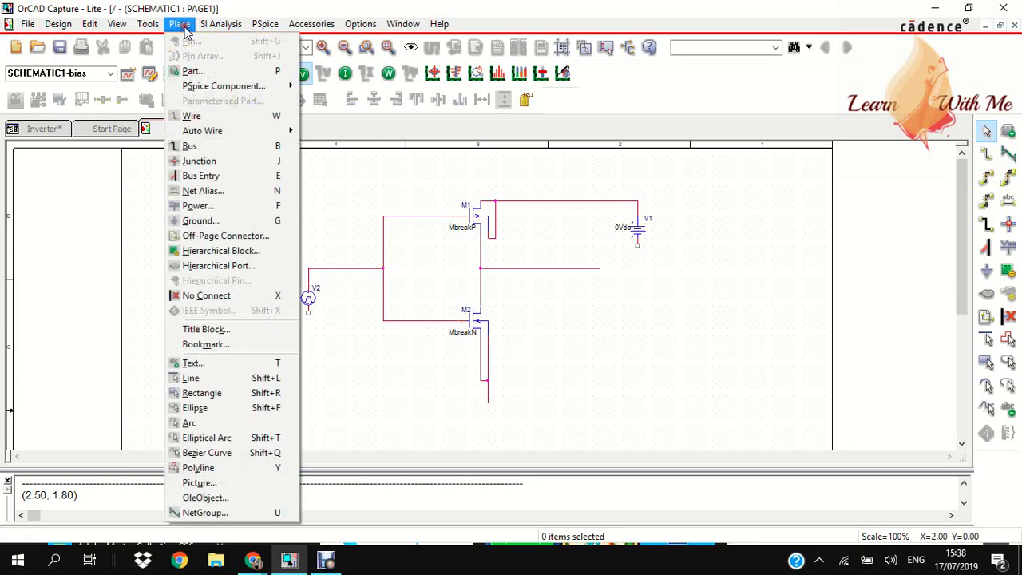
{"action": "left_click", "coordinate": [192, 221]}
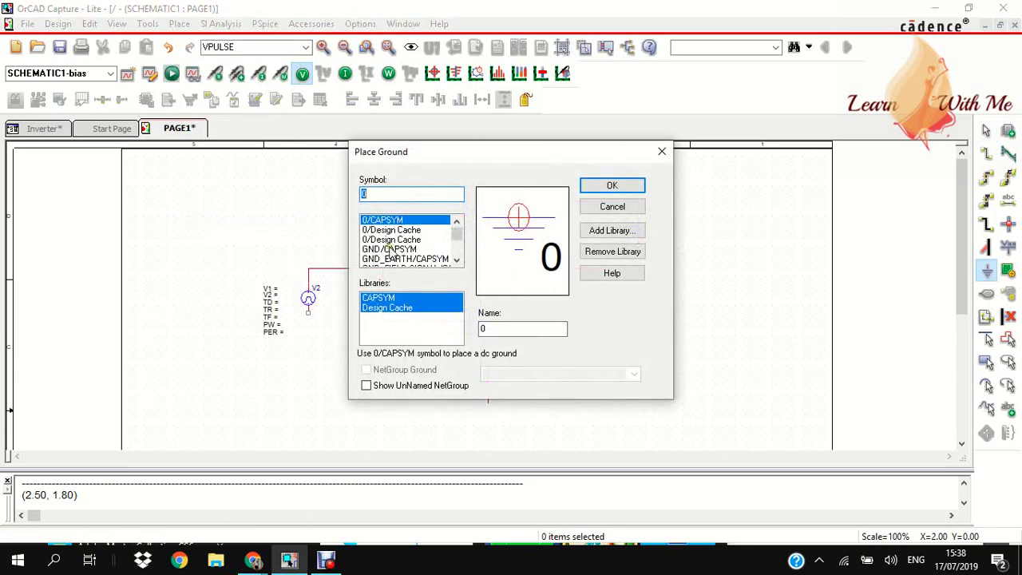
{"action": "double_click", "coordinate": [411, 231]}
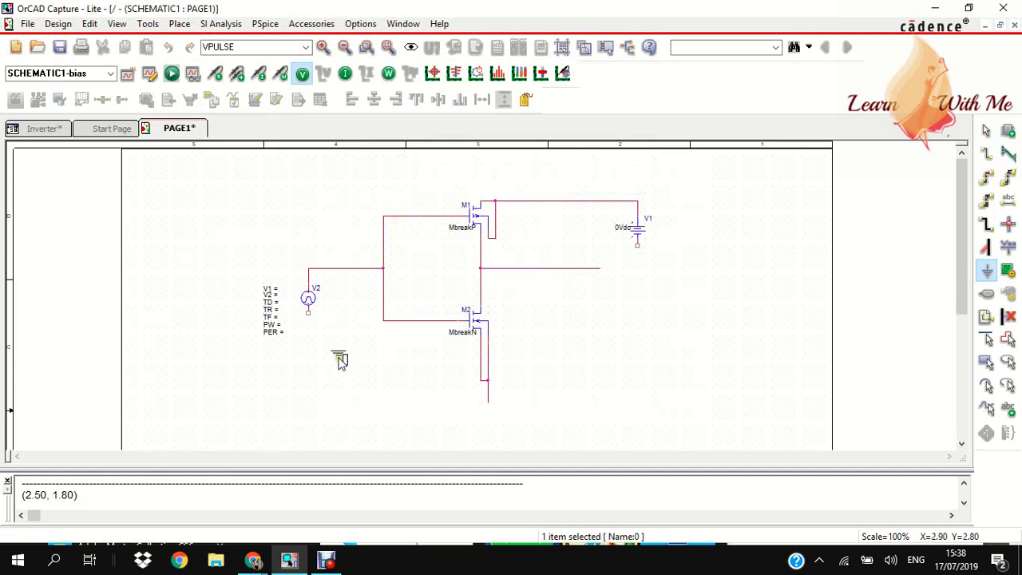
{"action": "left_click", "coordinate": [308, 322]}
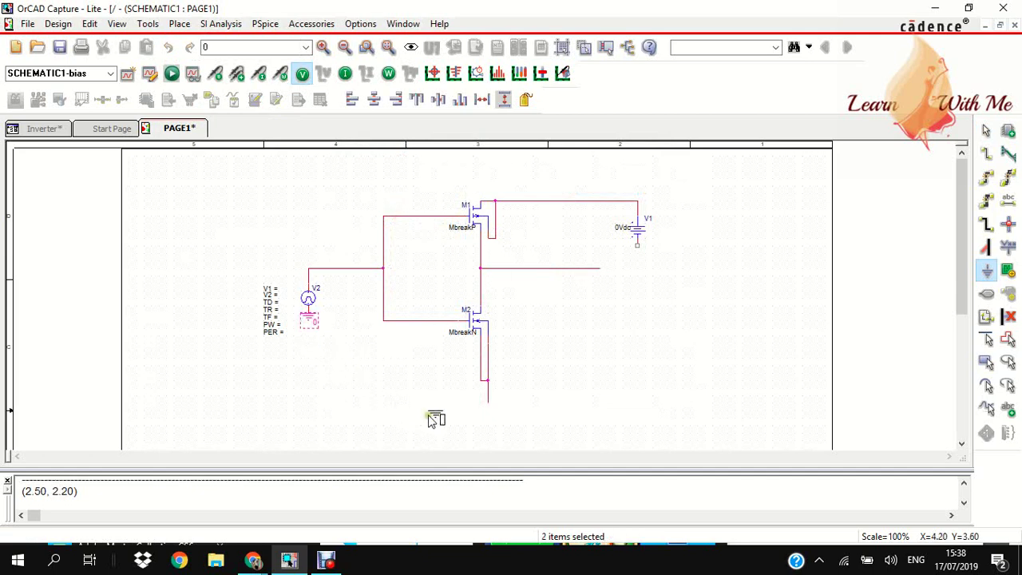
{"action": "left_click", "coordinate": [487, 409]}
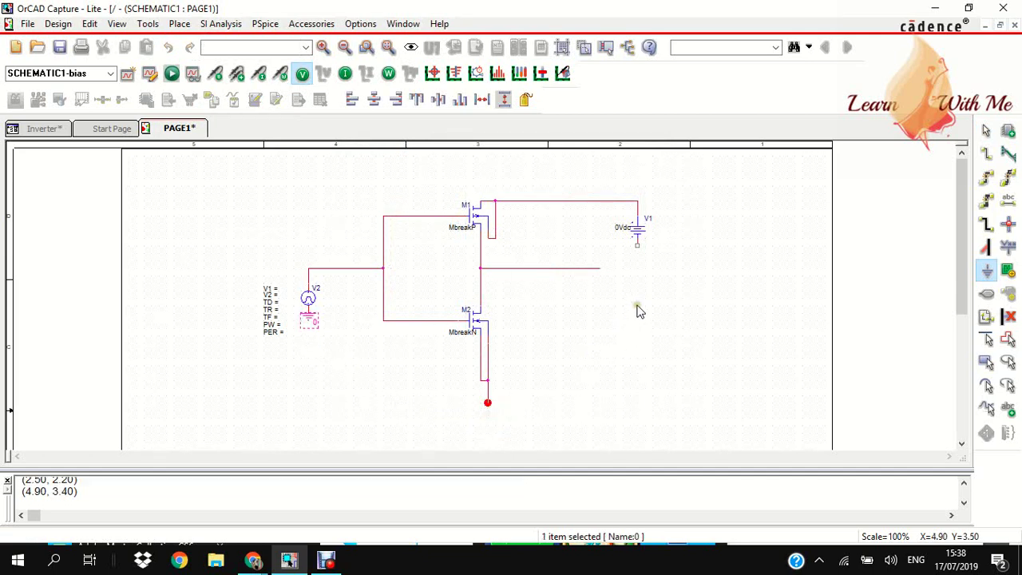
{"action": "left_click", "coordinate": [637, 249]}
{"action": "right_click", "coordinate": [706, 279]}
{"action": "left_click", "coordinate": [722, 286]}
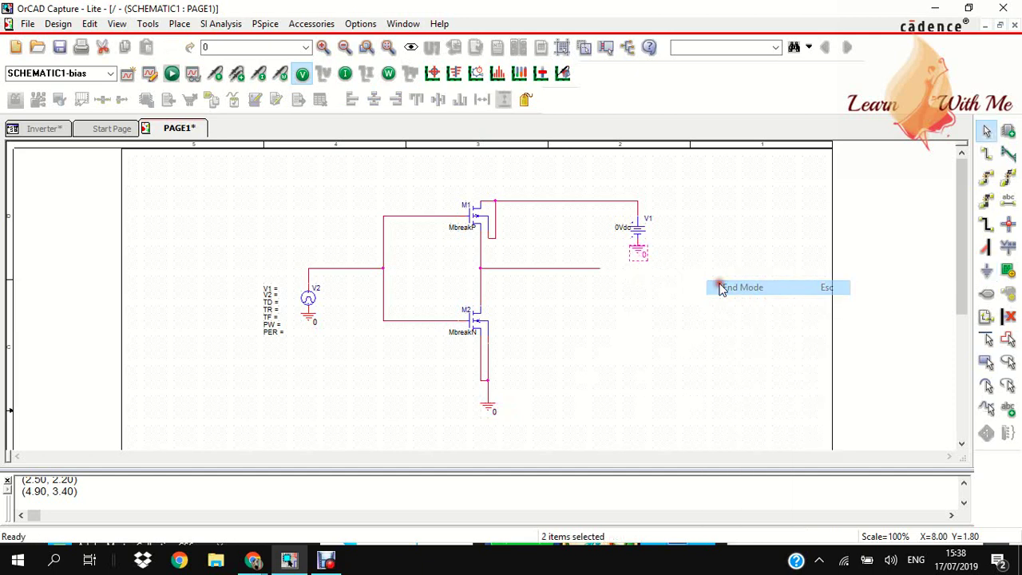
{"action": "left_click", "coordinate": [635, 323]}
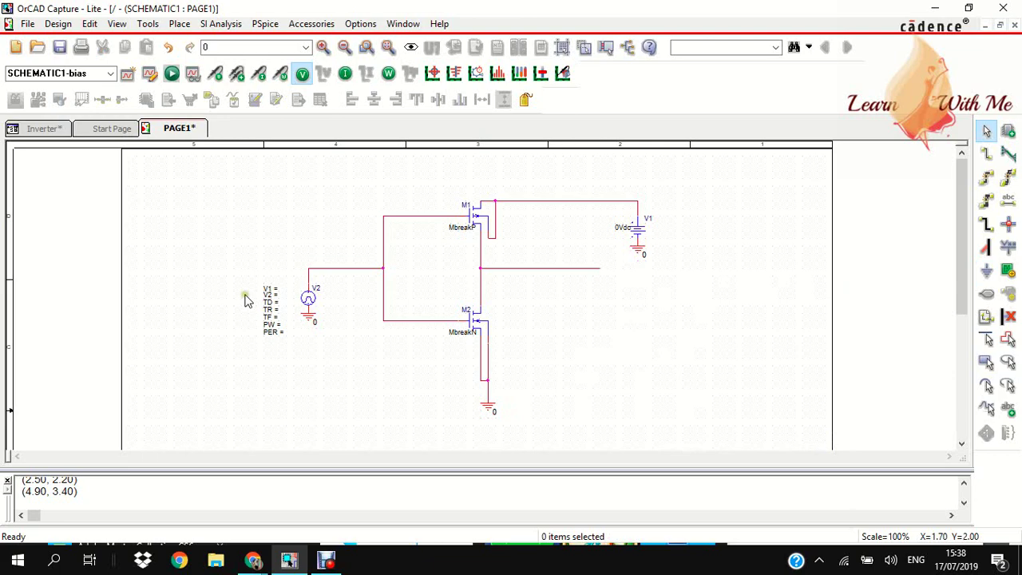
Set the pulse source's V1 level to 1 and confirm V2 is 1
{"action": "double_click", "coordinate": [271, 294]}
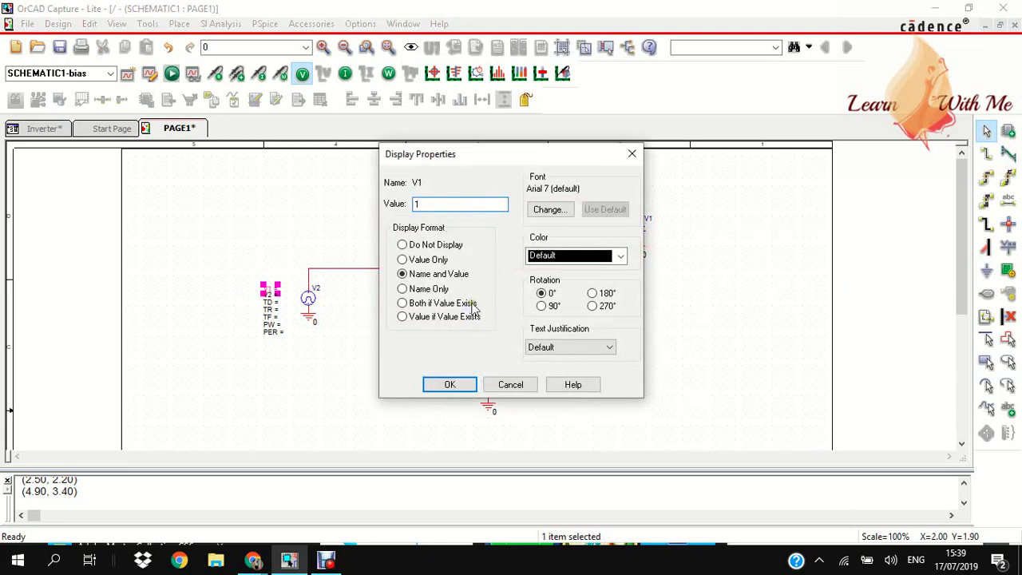
{"action": "type", "text": "1"}
{"action": "left_click", "coordinate": [449, 384]}
{"action": "left_click", "coordinate": [261, 427]}
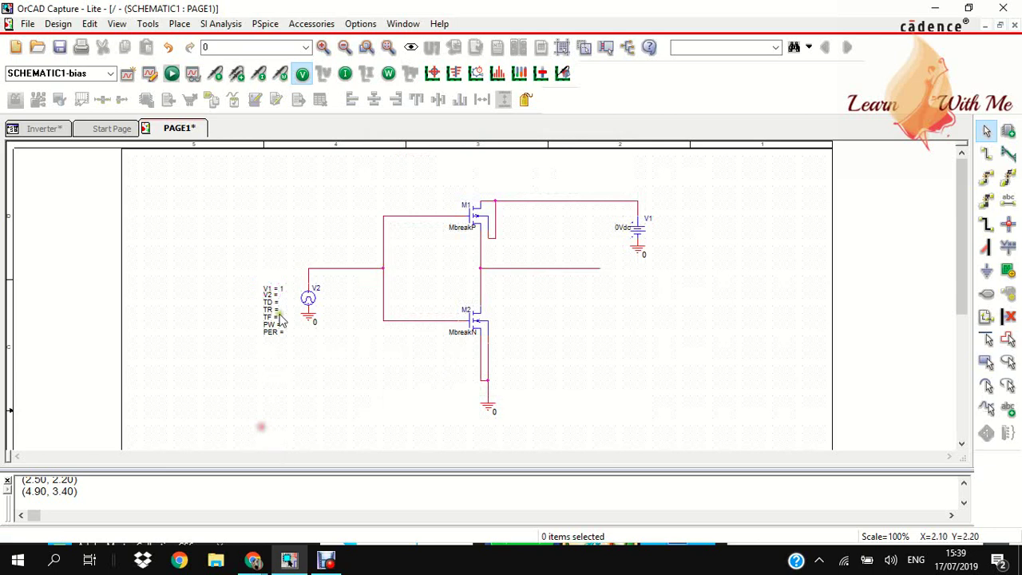
{"action": "double_click", "coordinate": [272, 295]}
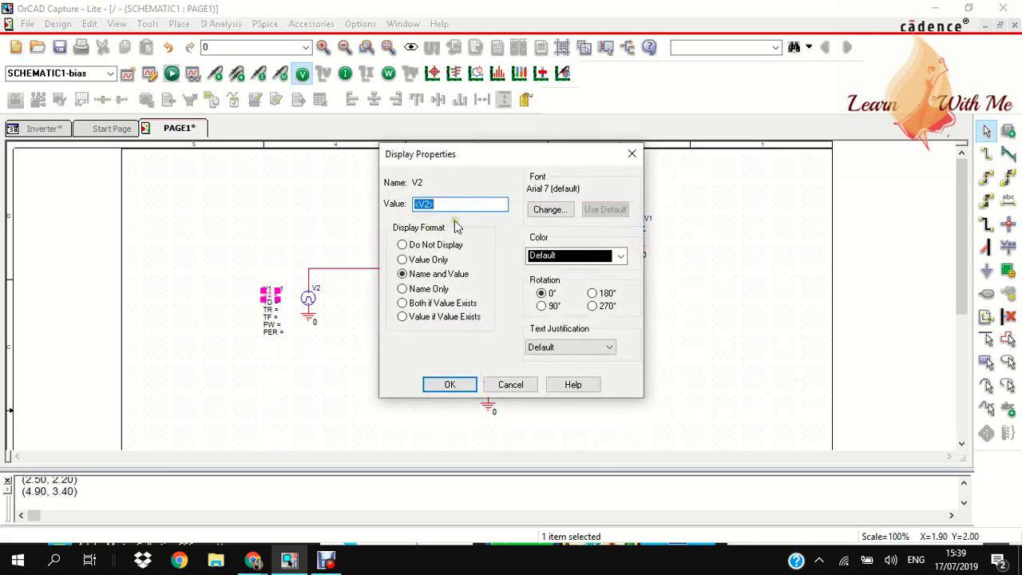
{"action": "left_click", "coordinate": [450, 384]}
{"action": "left_click", "coordinate": [291, 423]}
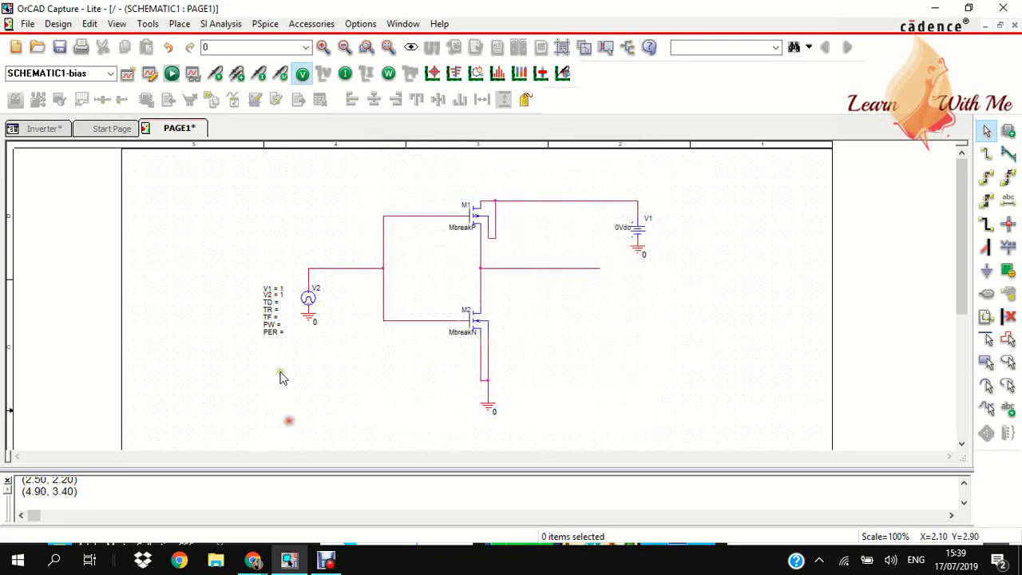
Confirm the pulse timing values TD=0, TR=0 and TF=2n
{"action": "double_click", "coordinate": [272, 303]}
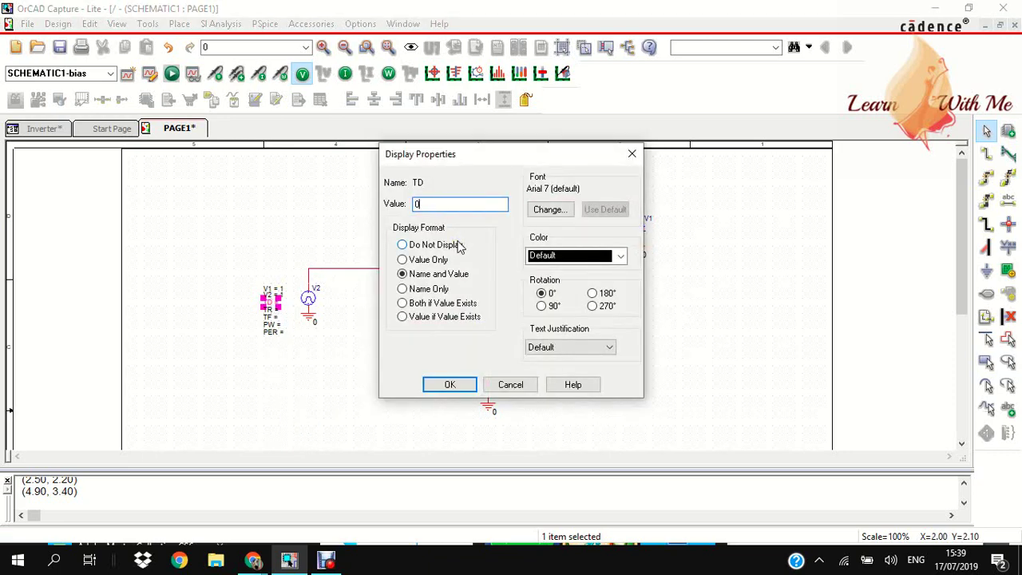
{"action": "left_click", "coordinate": [449, 384]}
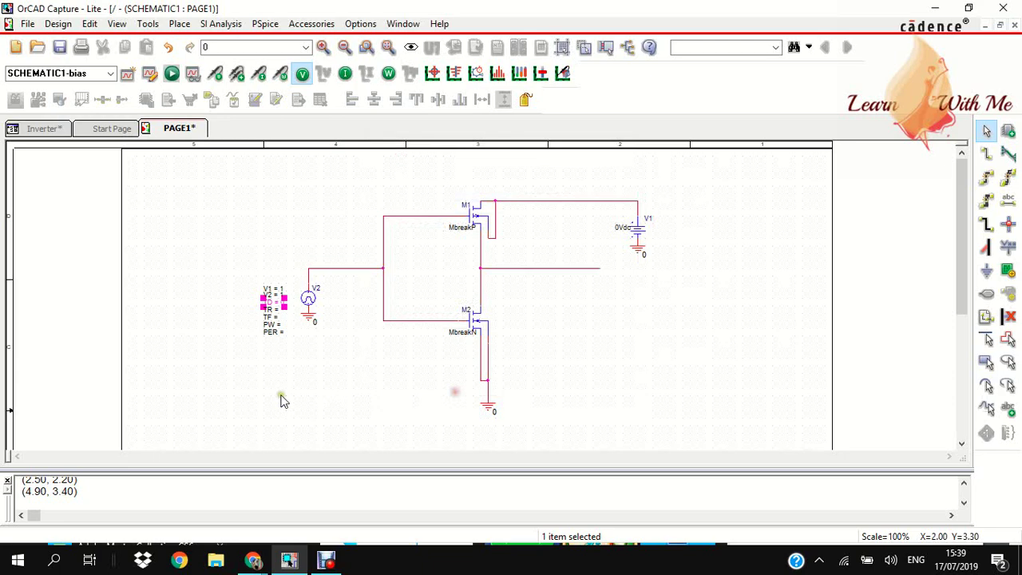
{"action": "left_click", "coordinate": [262, 399]}
{"action": "double_click", "coordinate": [271, 311]}
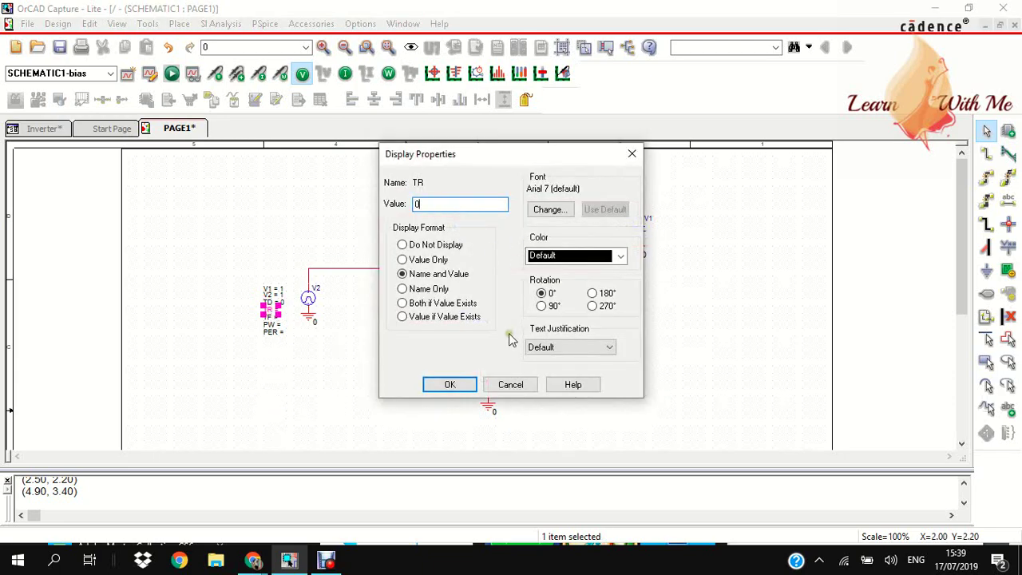
{"action": "left_click", "coordinate": [449, 384]}
{"action": "left_click", "coordinate": [266, 416]}
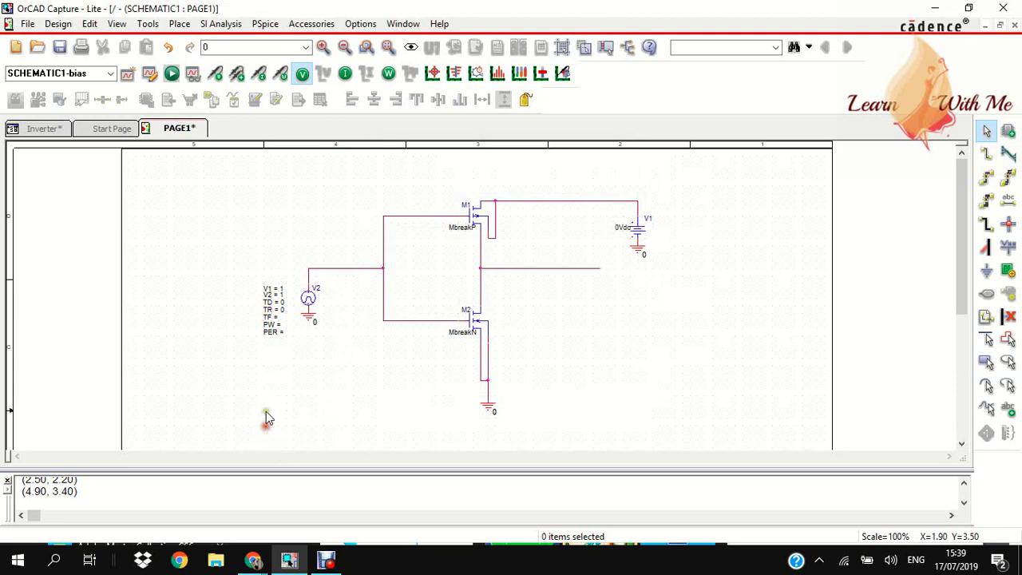
{"action": "double_click", "coordinate": [271, 319]}
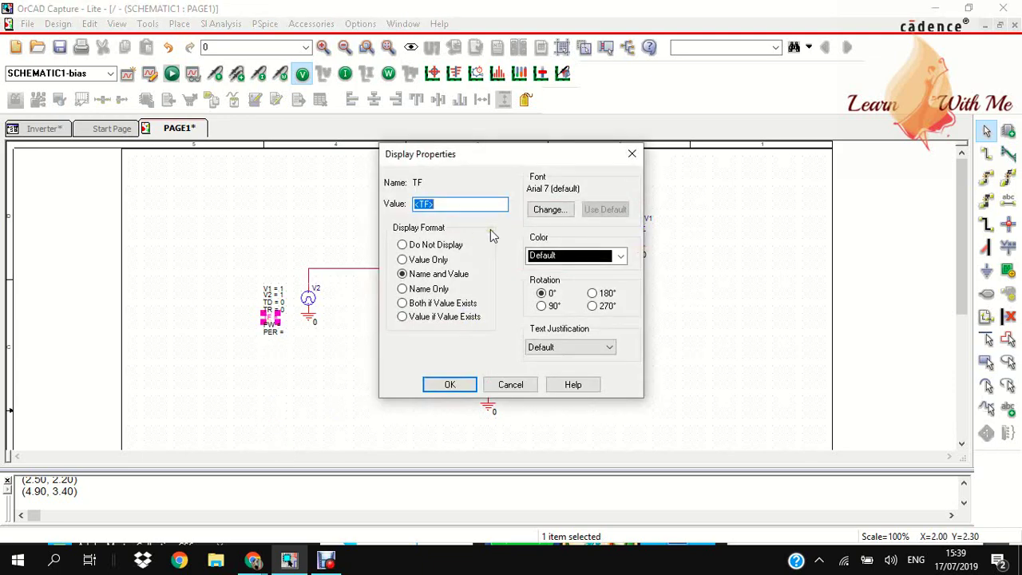
{"action": "left_click", "coordinate": [449, 384]}
{"action": "left_click", "coordinate": [329, 399]}
Change V2's PW label to 6n and its PER label to 10n
{"action": "left_click", "coordinate": [274, 330]}
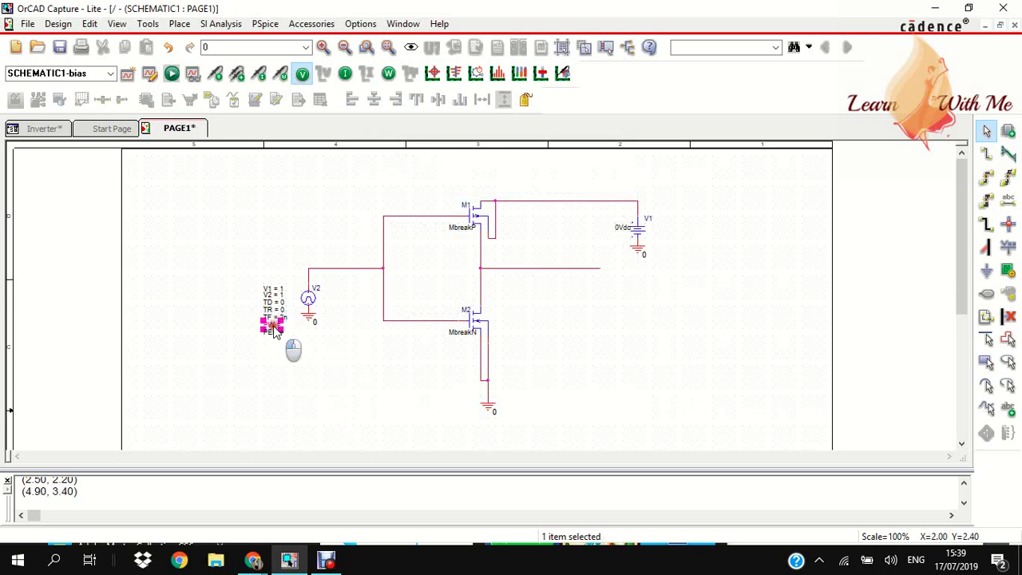
{"action": "double_click", "coordinate": [273, 330]}
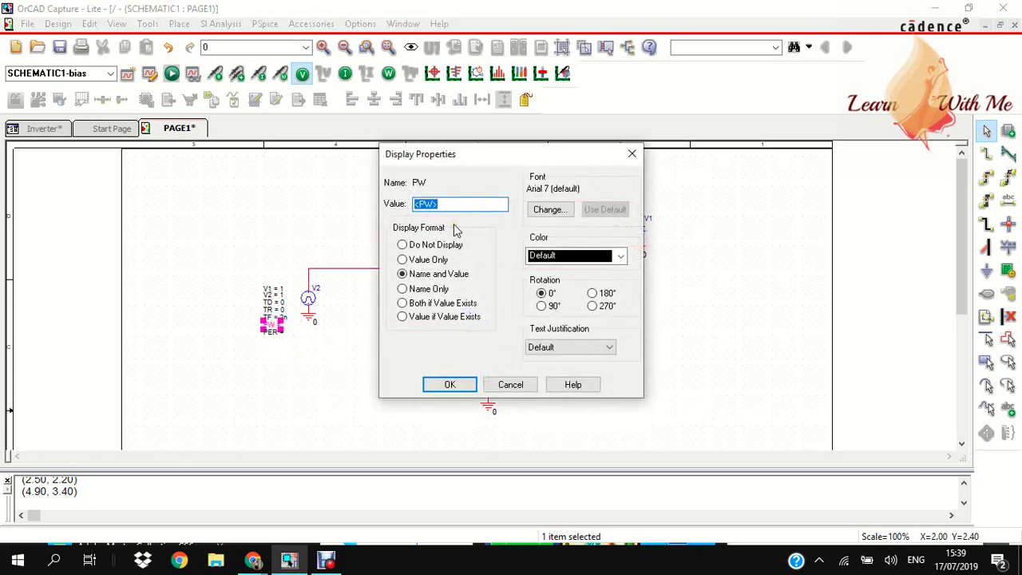
{"action": "left_click", "coordinate": [448, 385]}
{"action": "left_click", "coordinate": [300, 398]}
{"action": "left_click", "coordinate": [275, 334]}
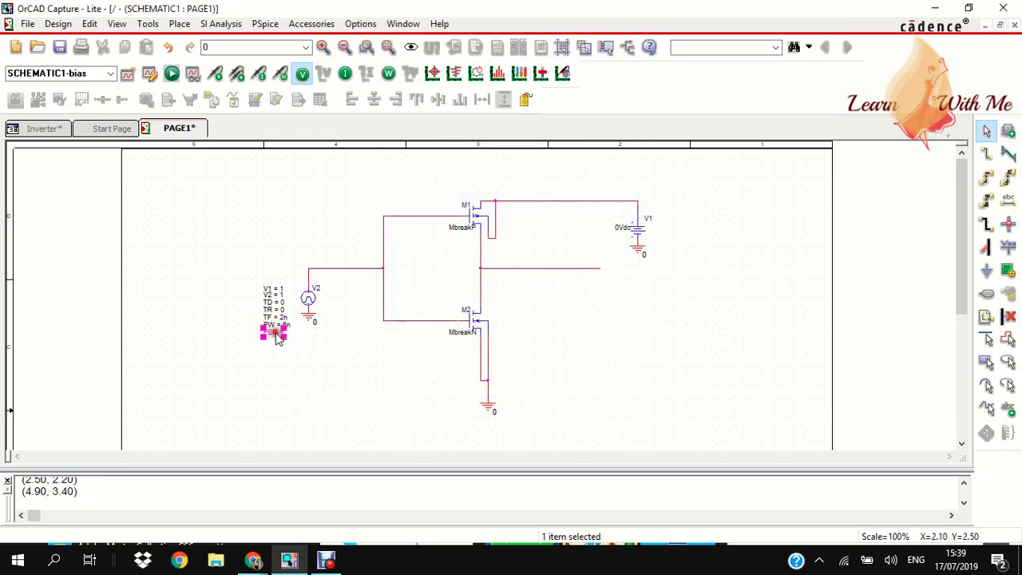
{"action": "double_click", "coordinate": [276, 335]}
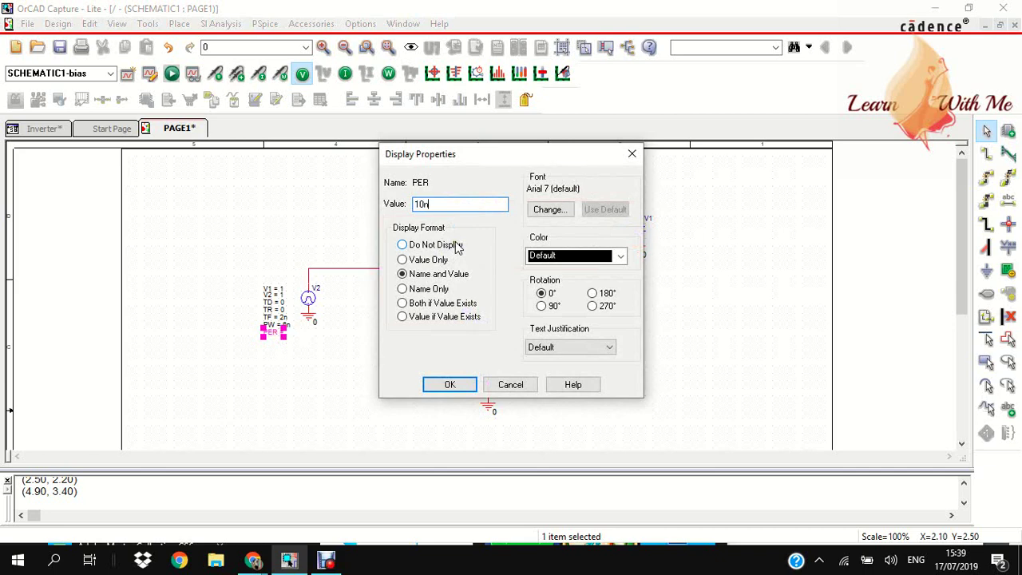
{"action": "left_click", "coordinate": [459, 387]}
{"action": "left_click", "coordinate": [363, 422]}
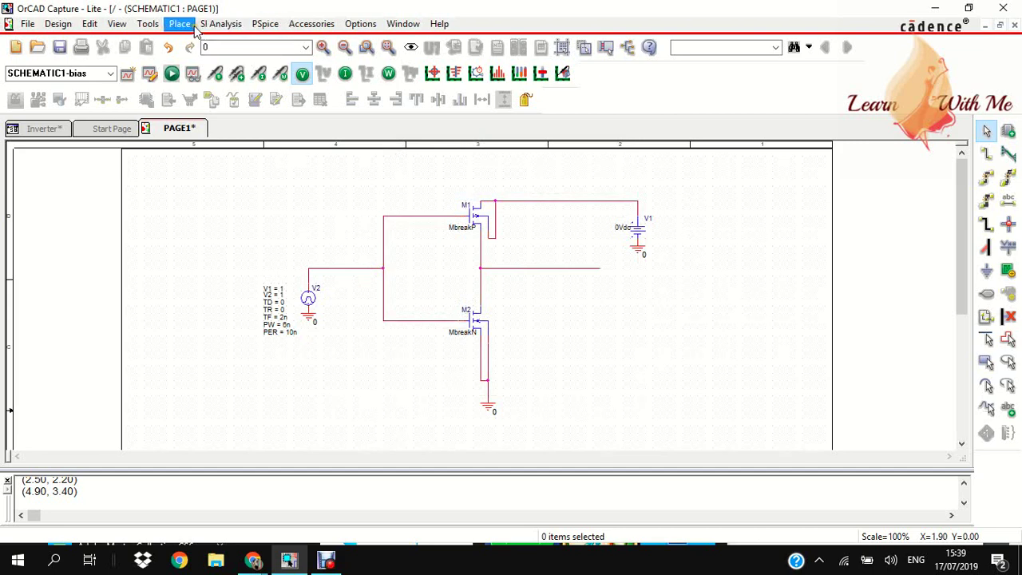
Create a new simulation profile named tran, overwriting the existing tran profile
{"action": "left_click", "coordinate": [267, 26]}
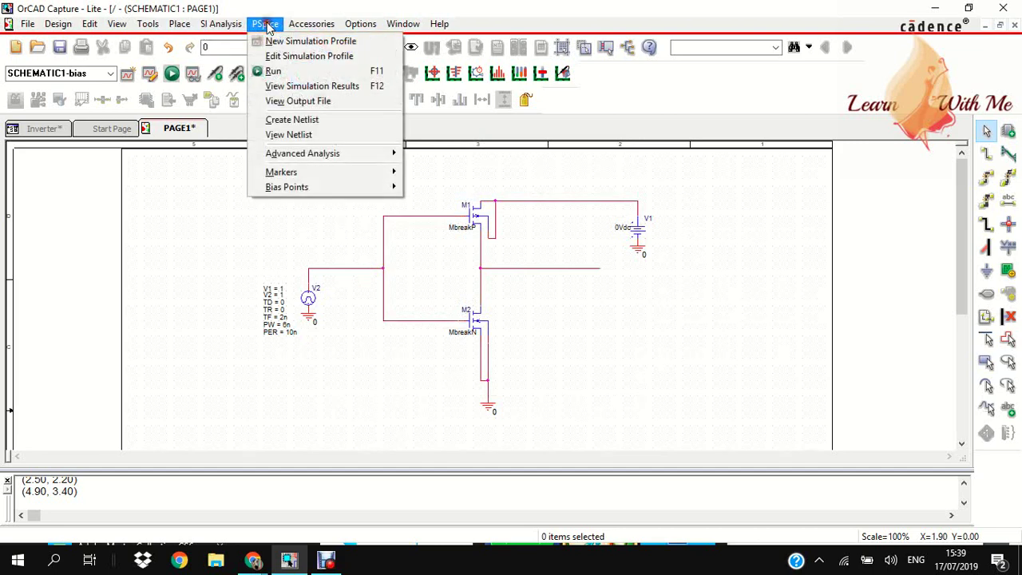
{"action": "left_click", "coordinate": [283, 41]}
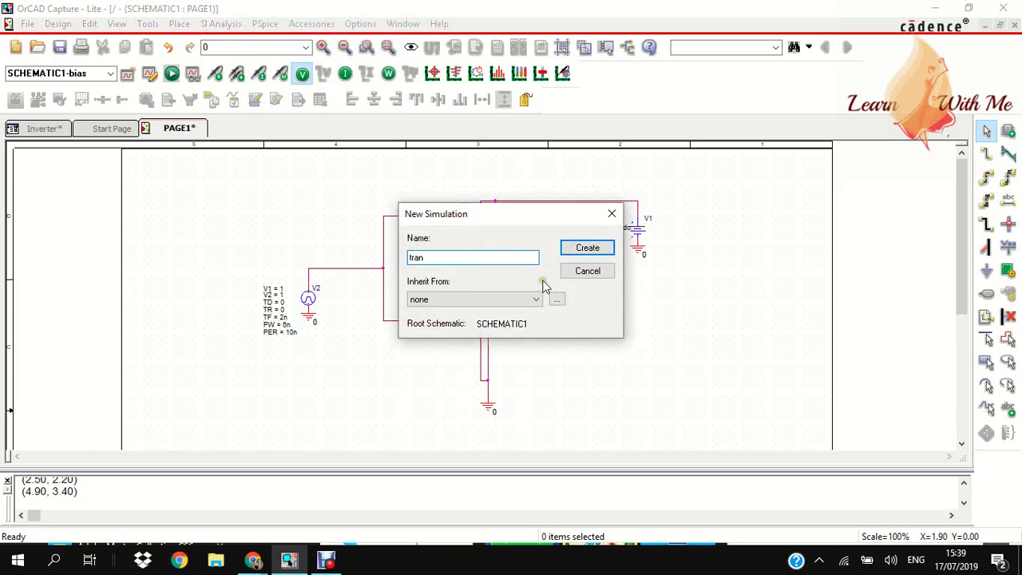
{"action": "left_click", "coordinate": [589, 247]}
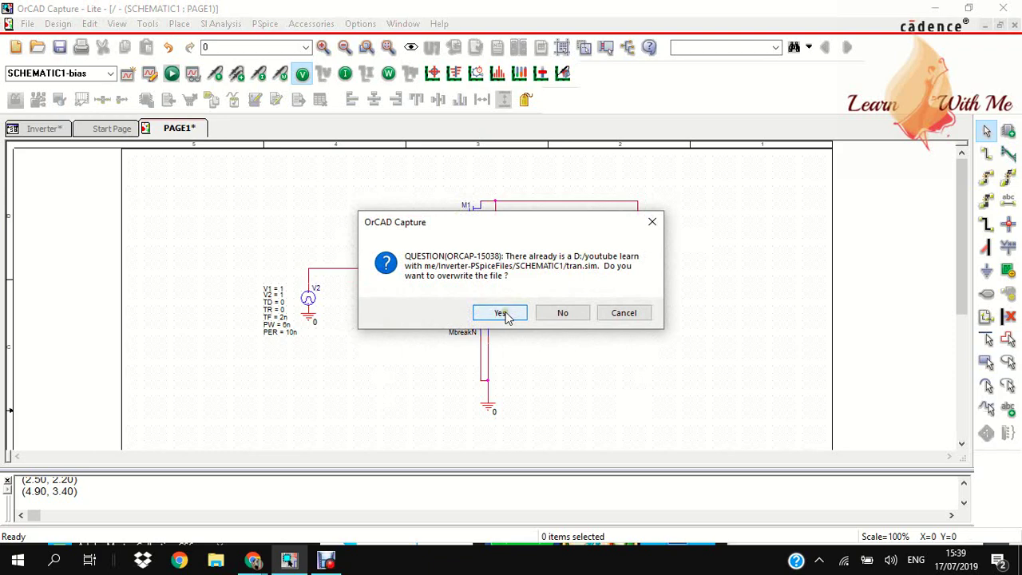
{"action": "left_click", "coordinate": [501, 313]}
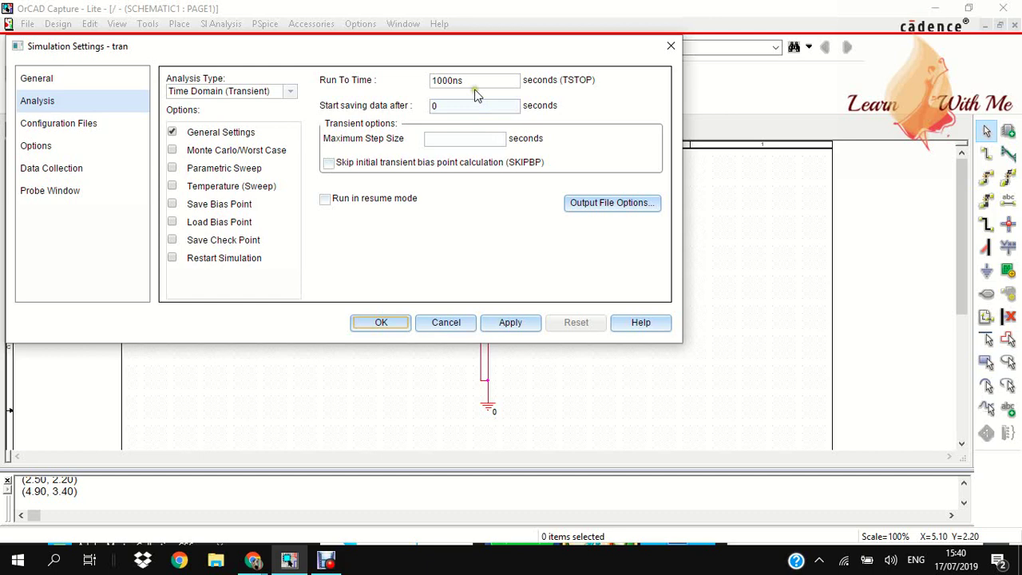
Set the transient analysis Run To Time to 12n and confirm the settings
{"action": "left_click_drag", "start_coordinate": [474, 80], "coordinate": [437, 80]}
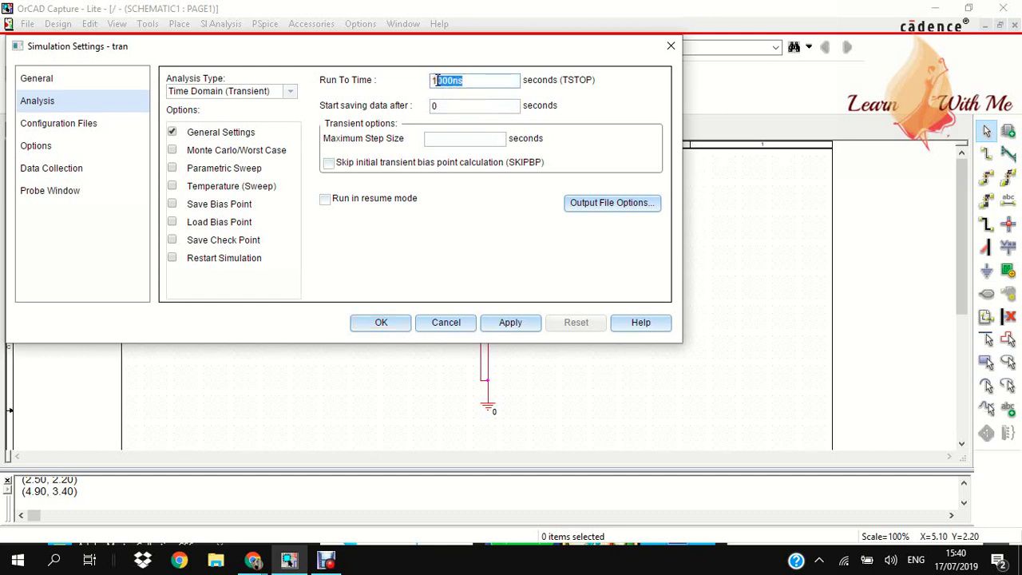
{"action": "type", "text": "12n"}
{"action": "left_click", "coordinate": [377, 326]}
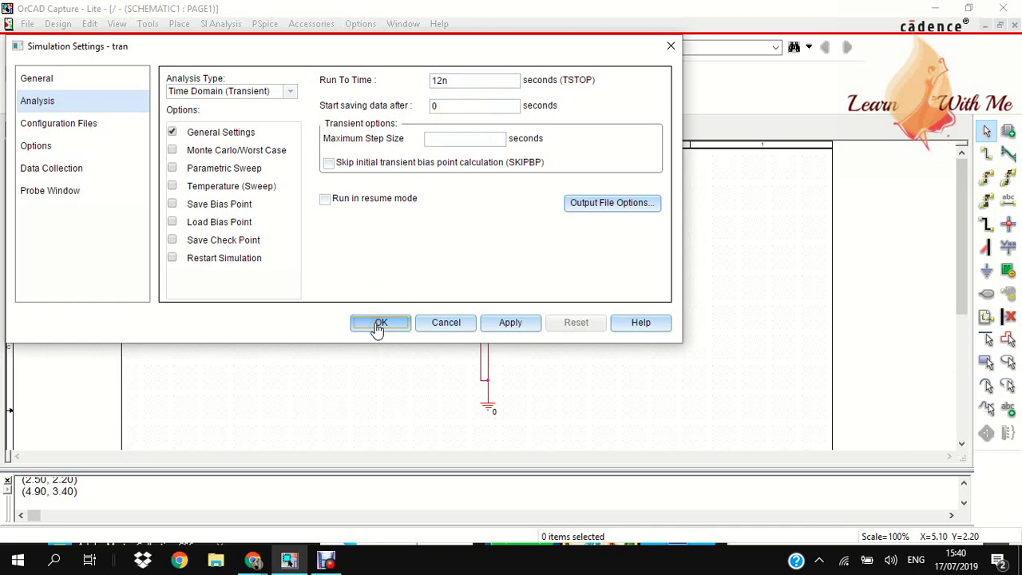
{"action": "left_click", "coordinate": [379, 323]}
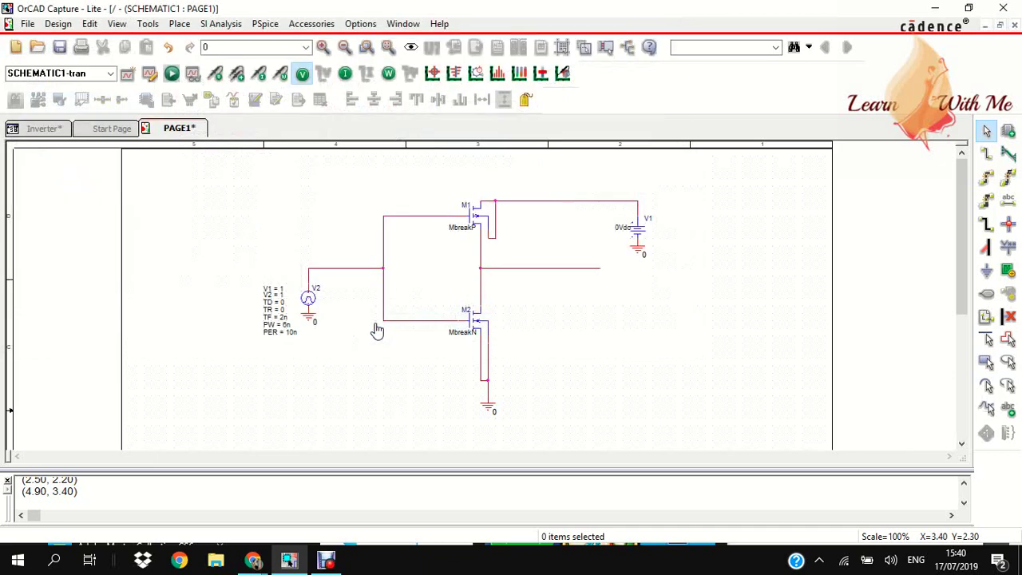
Place voltage markers on the input, M1–V1 supply and output nets, then run PSpice
{"action": "left_click", "coordinate": [217, 74]}
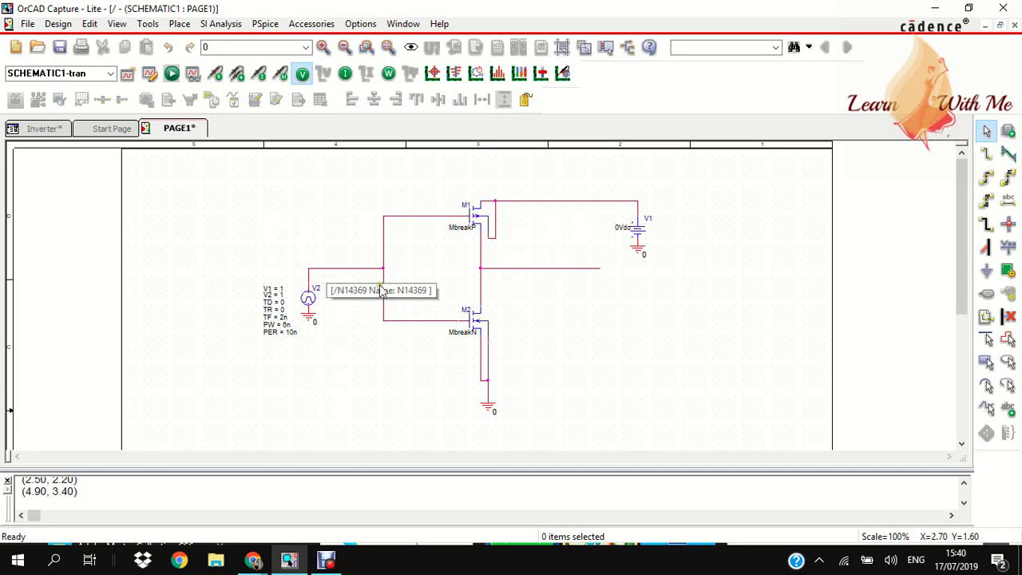
{"action": "left_click", "coordinate": [327, 270]}
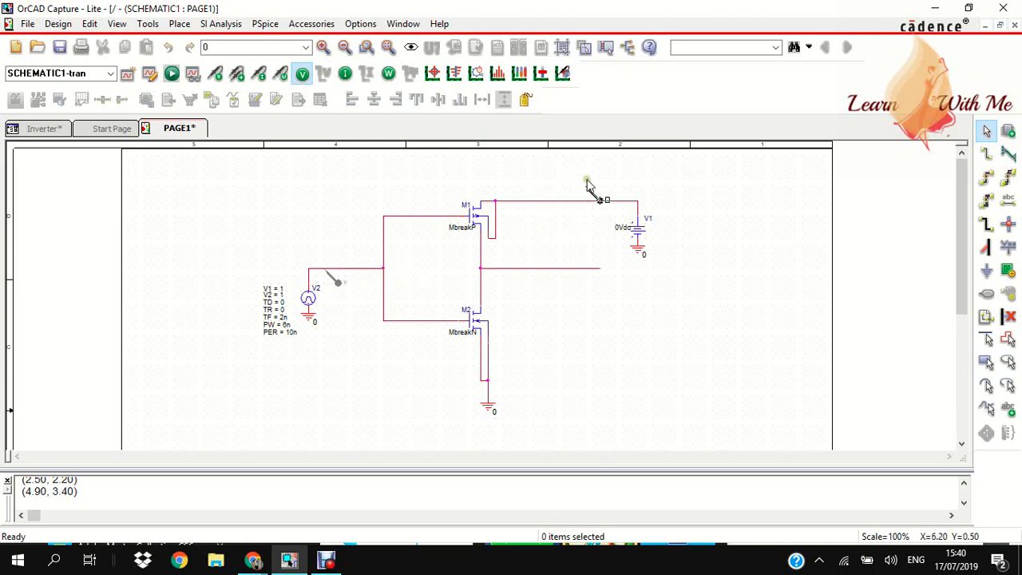
{"action": "left_click", "coordinate": [580, 202]}
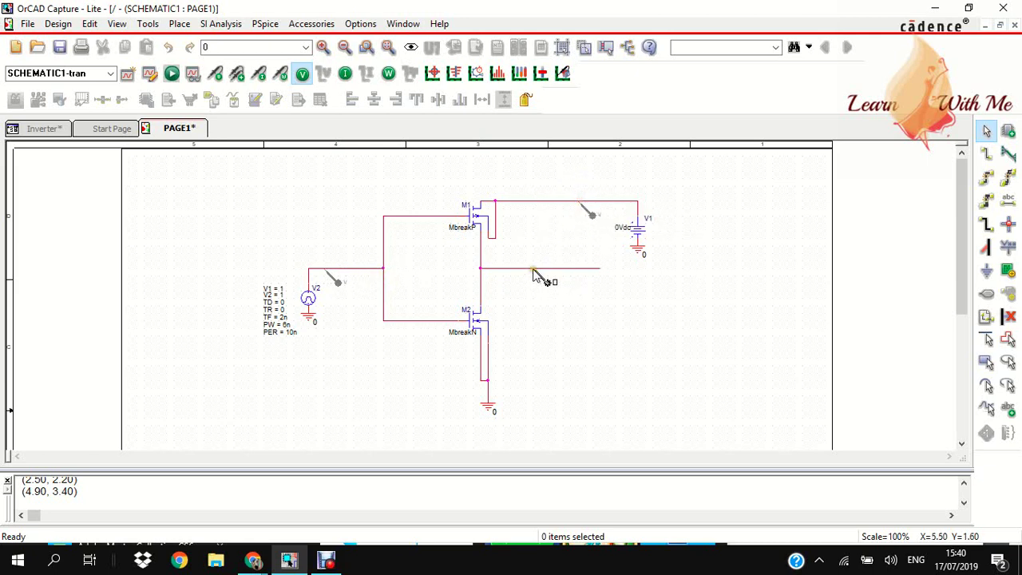
{"action": "left_click", "coordinate": [533, 272]}
{"action": "right_click", "coordinate": [533, 271]}
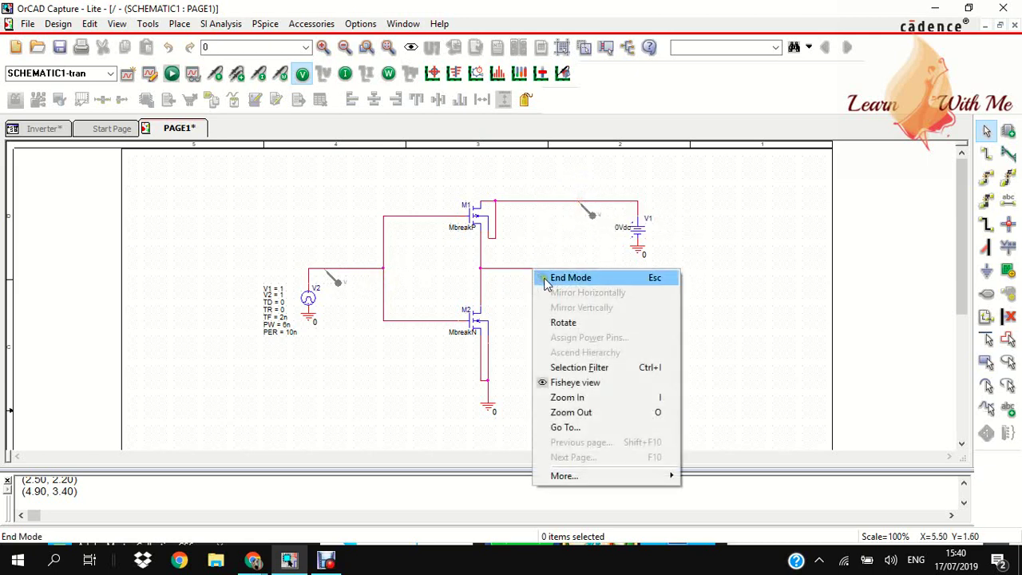
{"action": "left_click", "coordinate": [555, 276]}
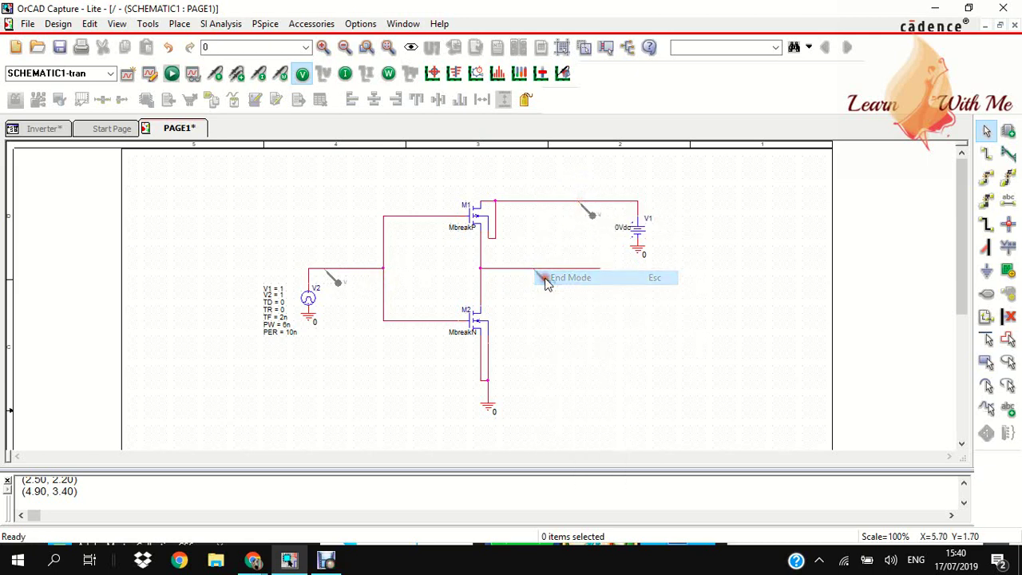
{"action": "left_click", "coordinate": [172, 73]}
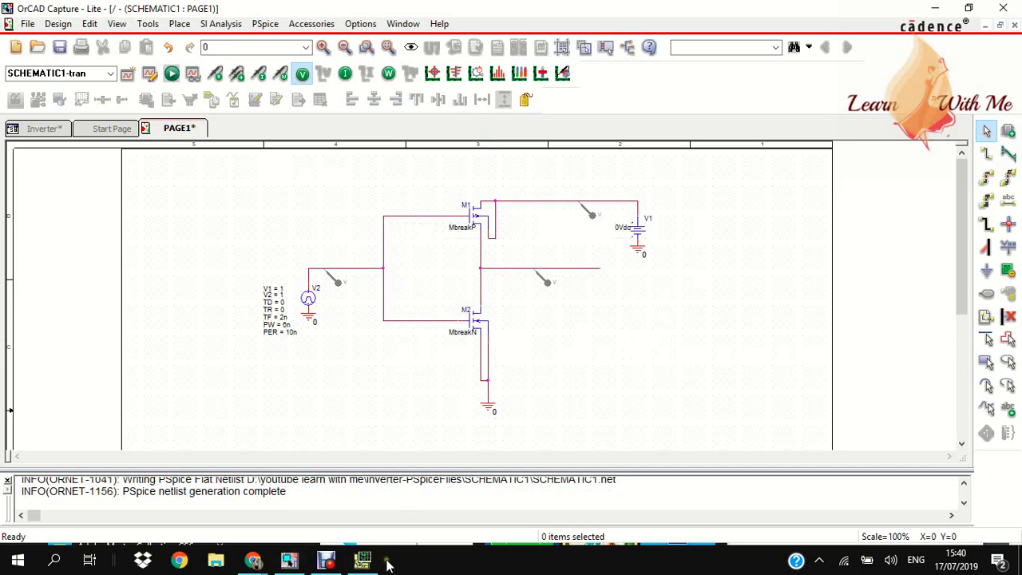
View the 12 ns PSpice plot of gate, supply and output voltages, then go back to the schematic
{"action": "mouse_move", "coordinate": [363, 558]}
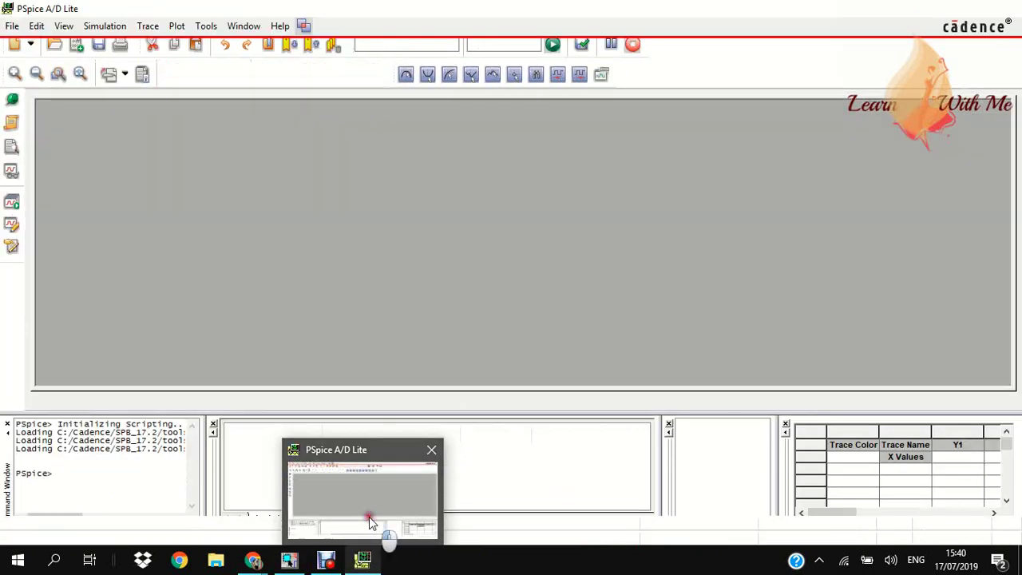
{"action": "left_click", "coordinate": [368, 516]}
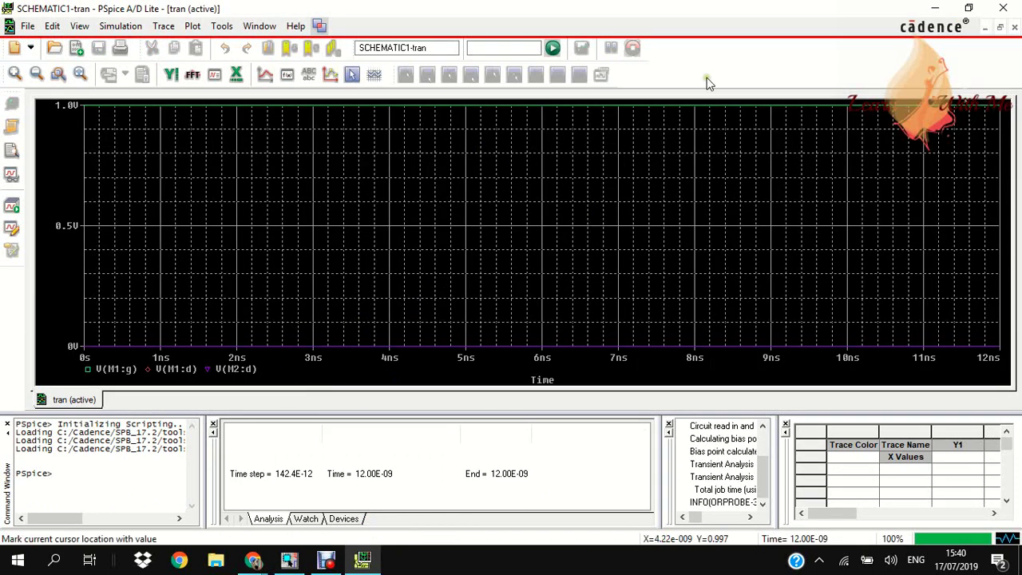
{"action": "left_click", "coordinate": [934, 8]}
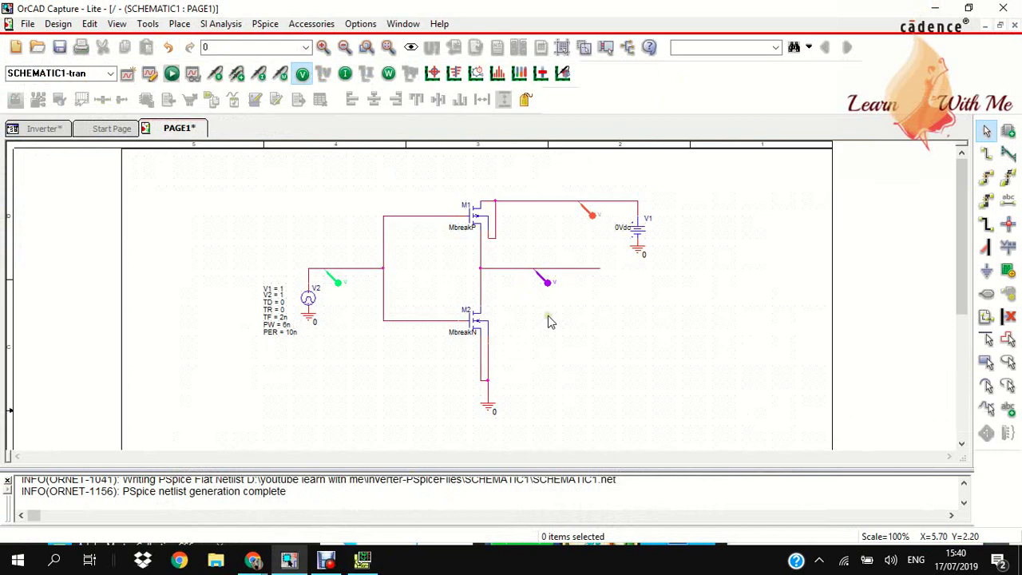
{"action": "left_click", "coordinate": [545, 280]}
{"action": "left_click", "coordinate": [552, 317]}
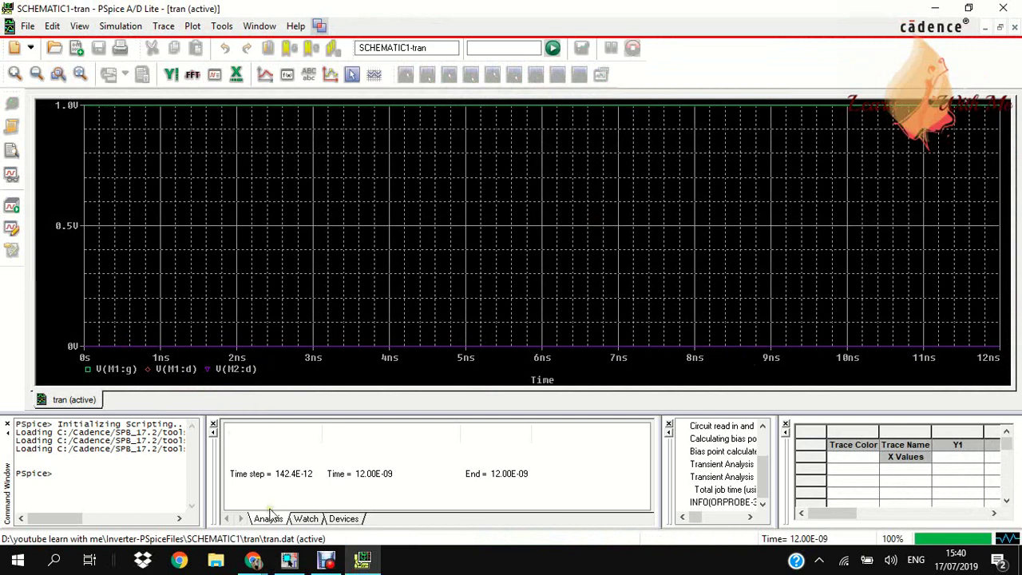
{"action": "left_click", "coordinate": [289, 559]}
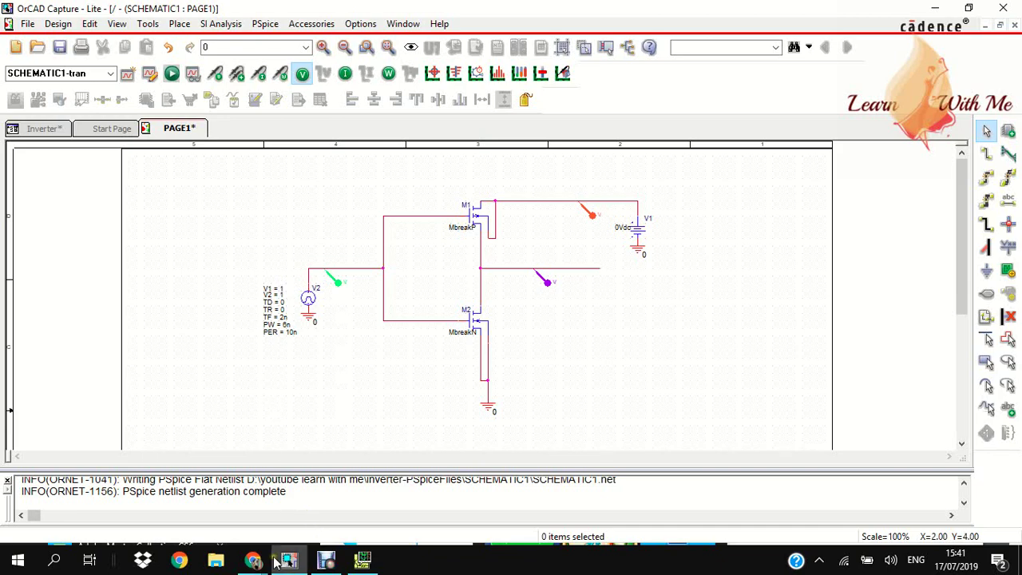
Check the inverter truth table (Table 1.1) in the VLSI lecture PDF, then return to the PSpice plot
{"action": "mouse_move", "coordinate": [257, 563]}
{"action": "left_click", "coordinate": [343, 495]}
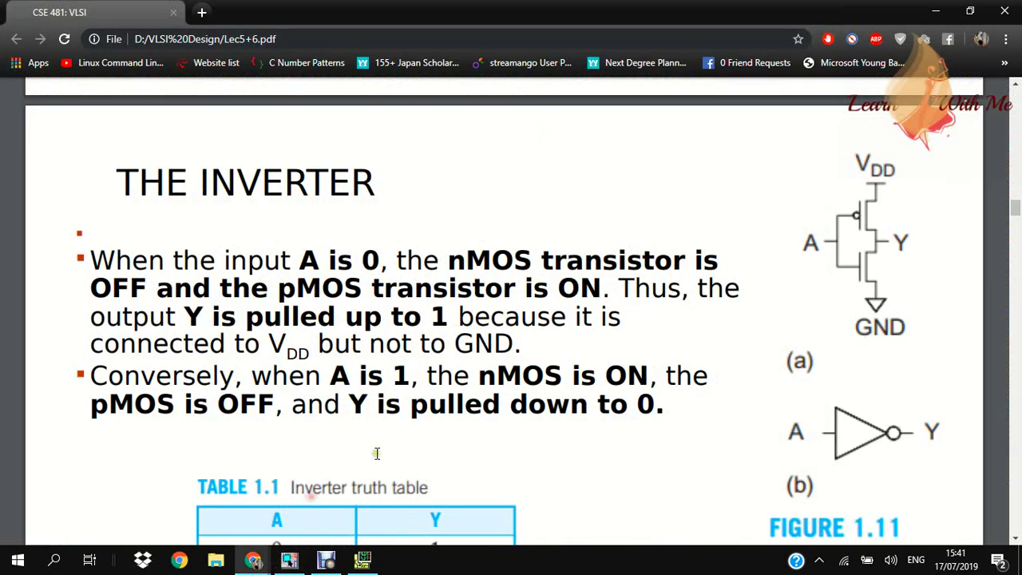
{"action": "scroll", "coordinate": [495, 285], "scroll_direction": "down", "scroll_amount": 3}
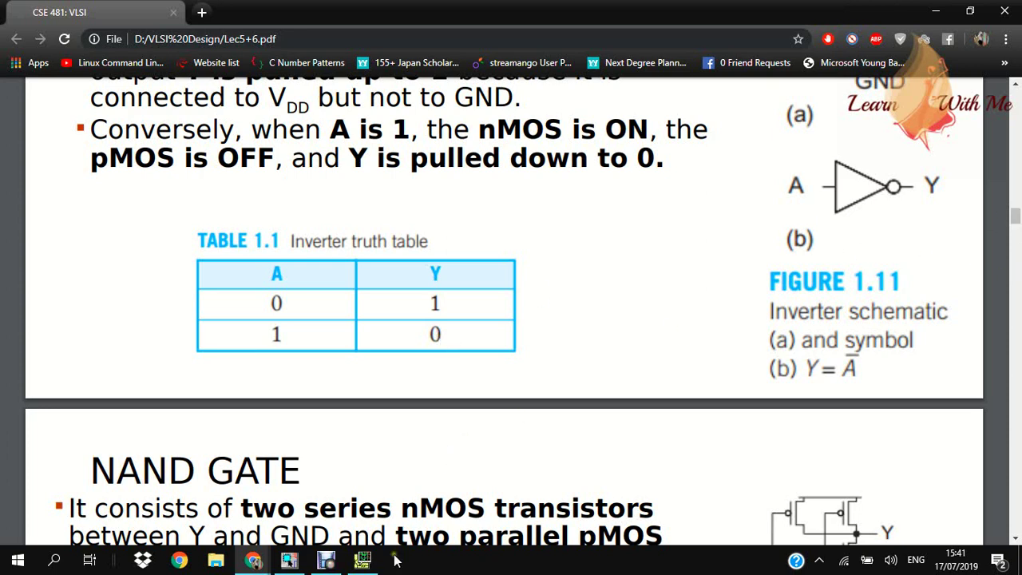
{"action": "left_click", "coordinate": [362, 560]}
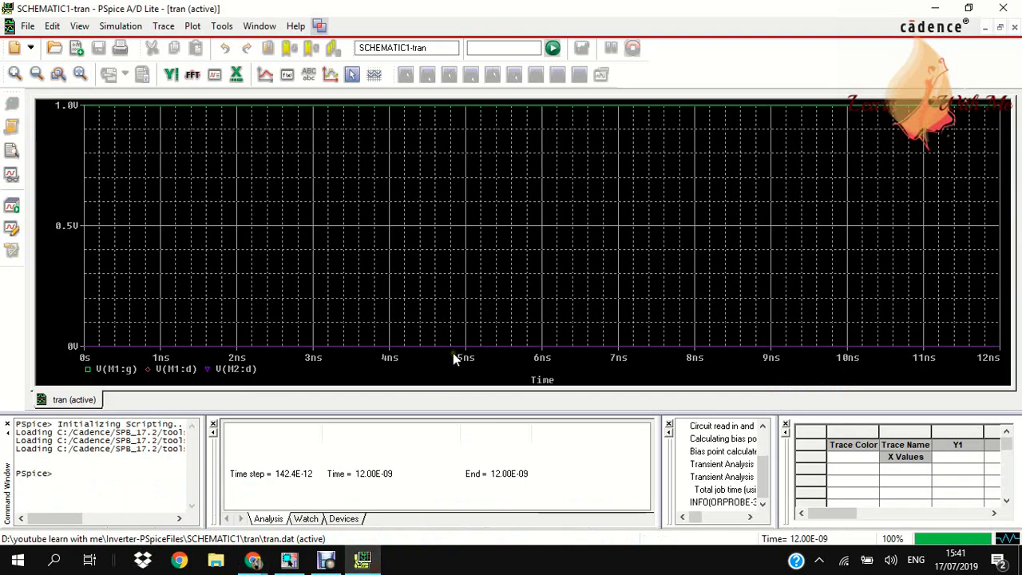
Keep pulse source V2's displayed V1 value at 0 with Name and Value format
{"action": "left_click", "coordinate": [290, 562]}
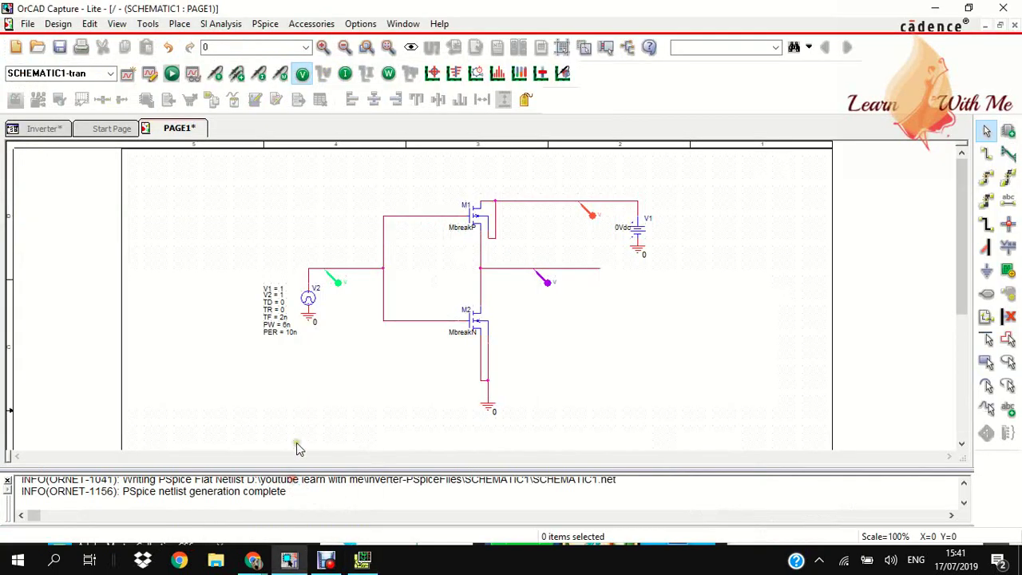
{"action": "double_click", "coordinate": [273, 290]}
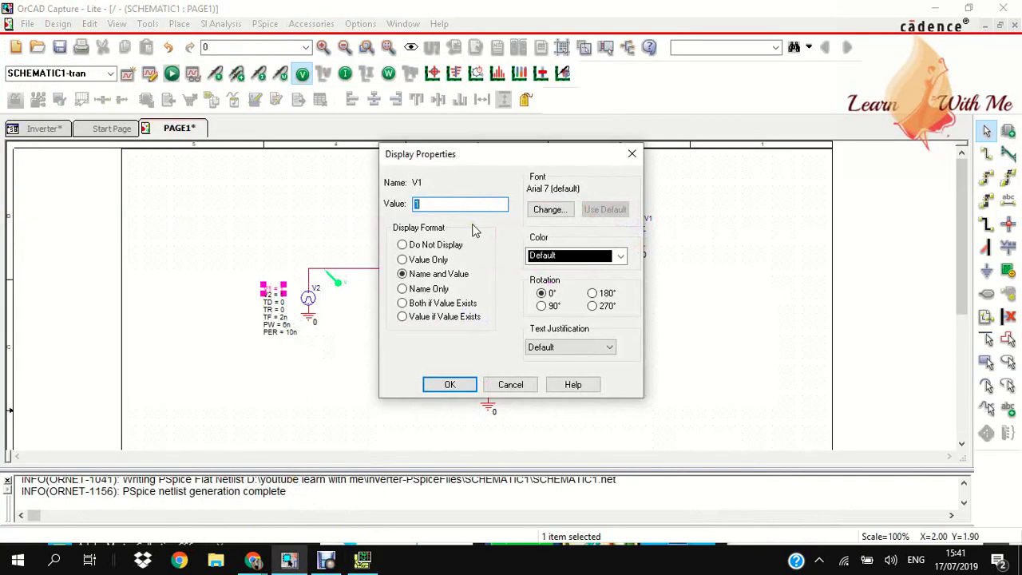
{"action": "left_click", "coordinate": [441, 388]}
{"action": "left_click", "coordinate": [270, 421]}
{"action": "double_click", "coordinate": [273, 291]}
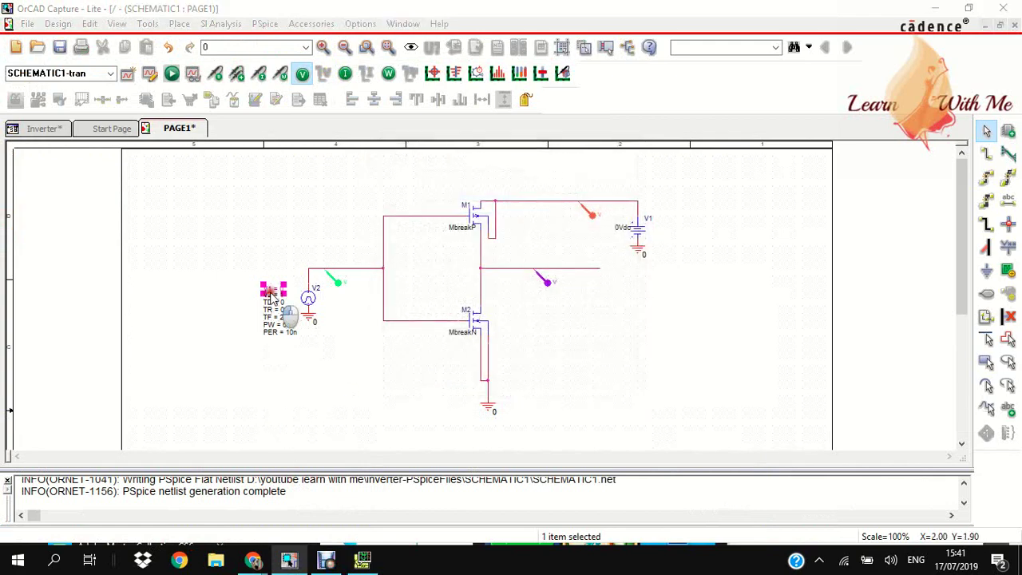
{"action": "left_click", "coordinate": [456, 383]}
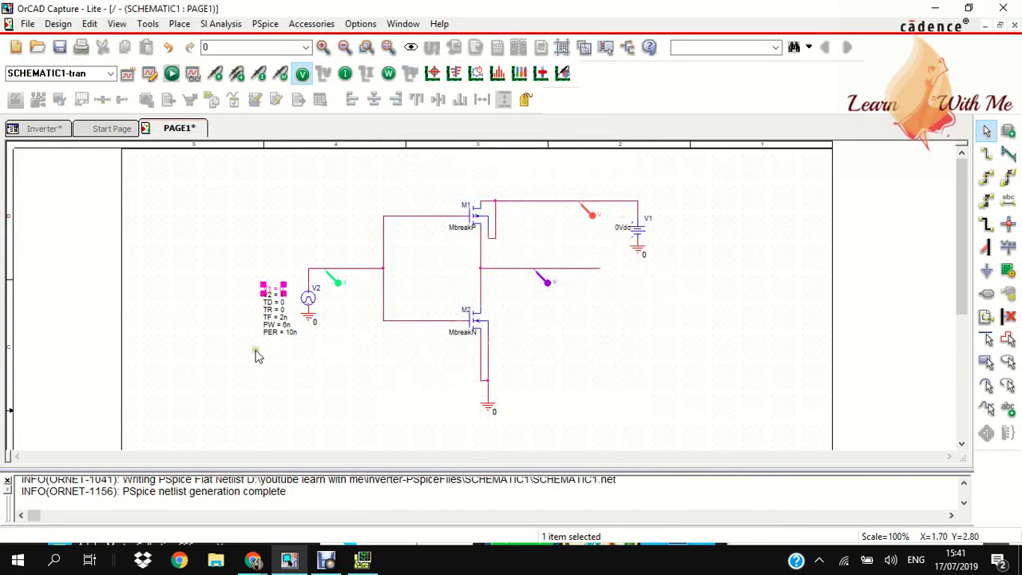
{"action": "left_click", "coordinate": [222, 377]}
Set pulse source V2's displayed V2 value to 0
{"action": "double_click", "coordinate": [273, 297]}
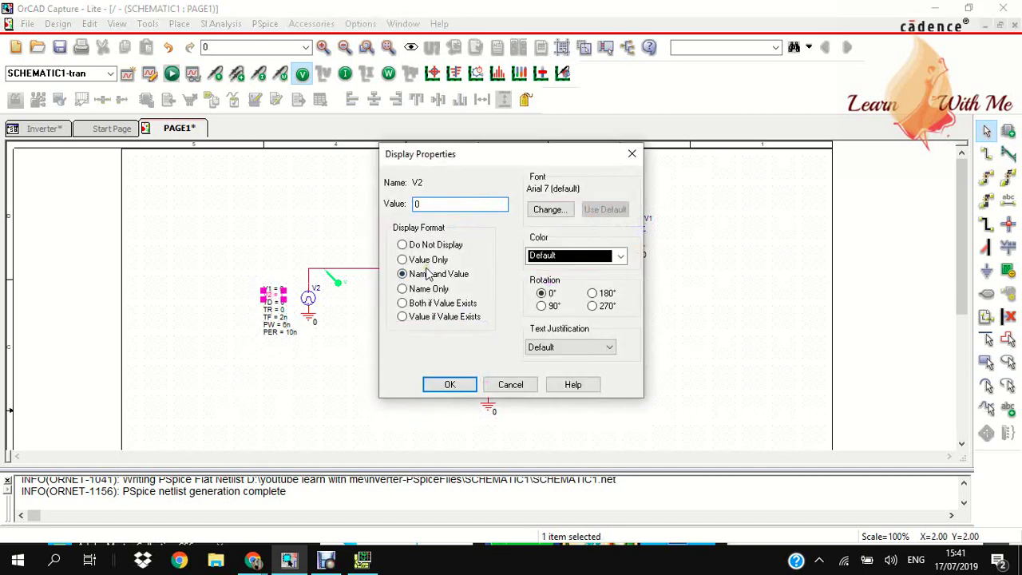
{"action": "left_click", "coordinate": [450, 385]}
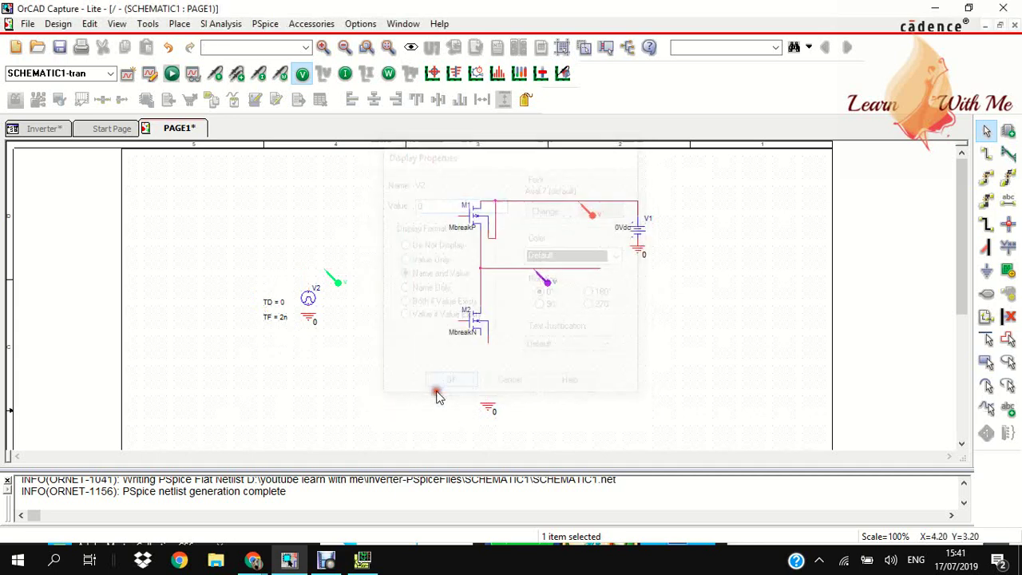
{"action": "left_click", "coordinate": [281, 420]}
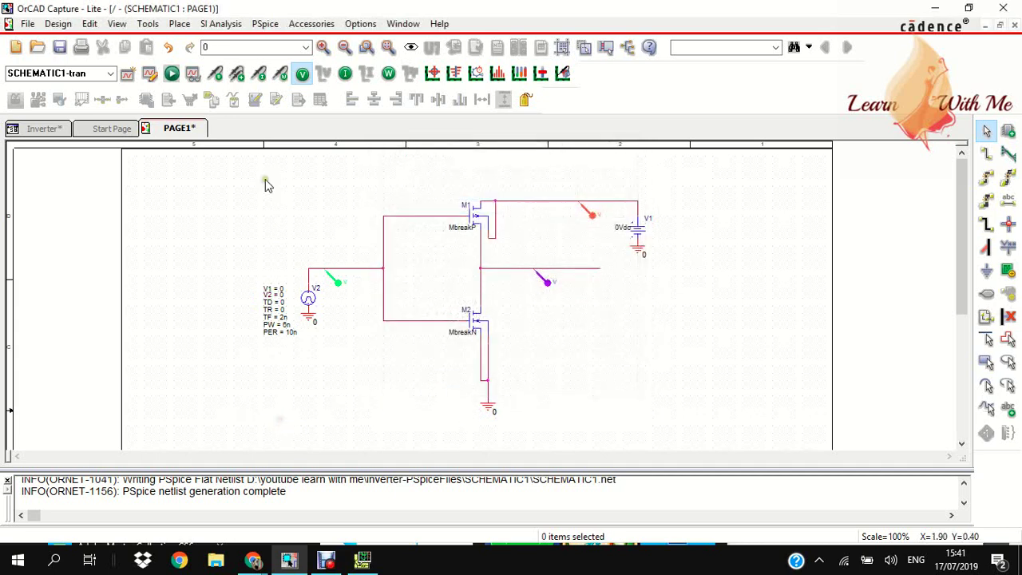
Rerun PSpice and inspect the plot showing all three traces flat at 0 V
{"action": "left_click", "coordinate": [170, 73]}
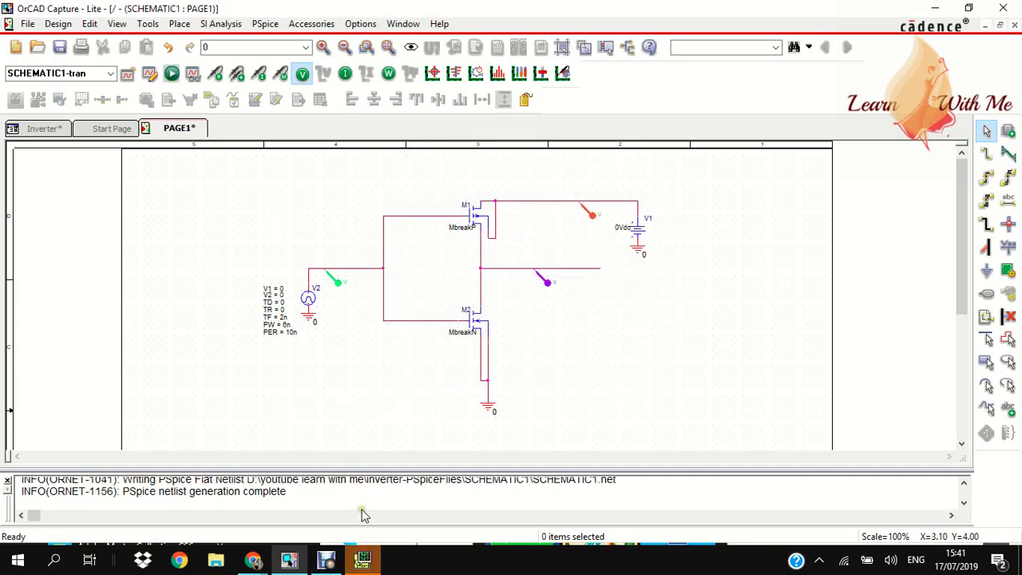
{"action": "mouse_move", "coordinate": [365, 556]}
{"action": "left_click", "coordinate": [375, 488]}
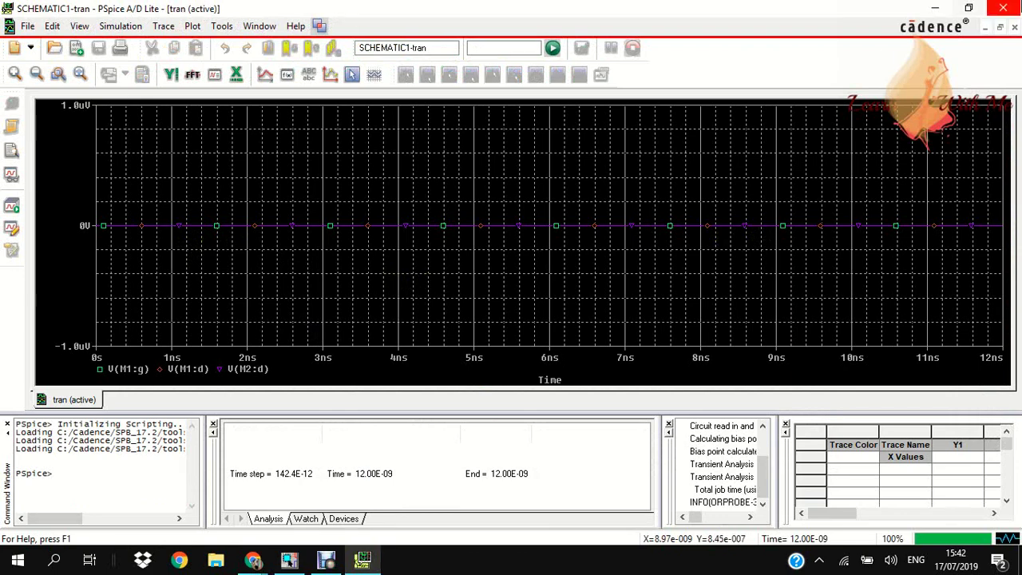
{"action": "left_click", "coordinate": [945, 8]}
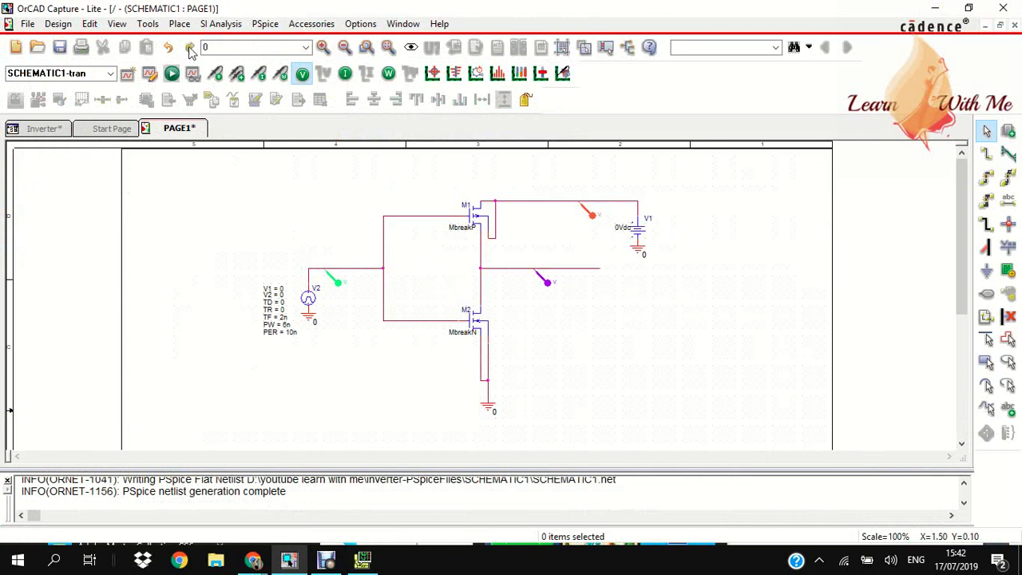
Place a Discrete PMOS transistor M3 at the upper left of the sheet
{"action": "left_click", "coordinate": [180, 23]}
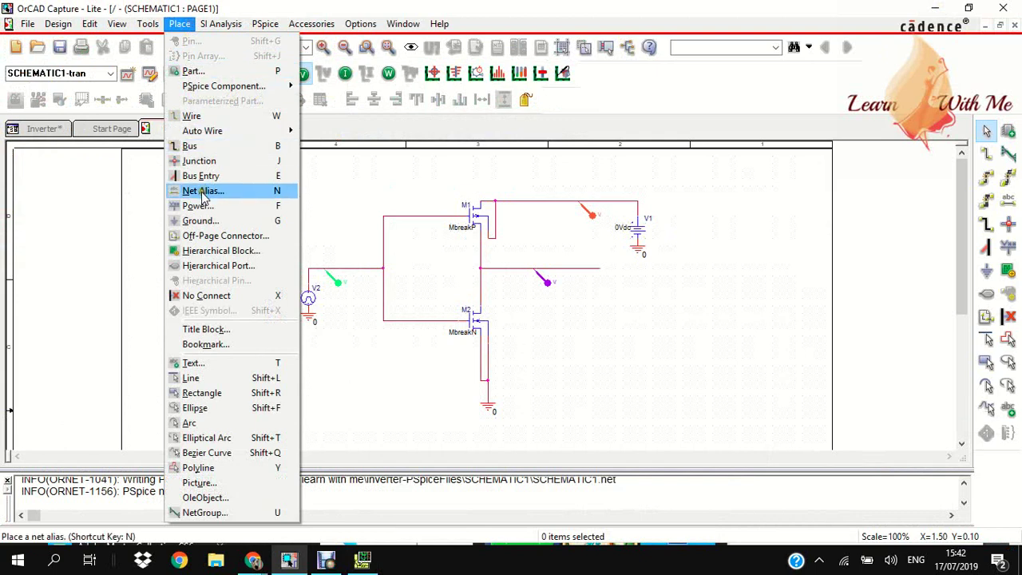
{"action": "mouse_move", "coordinate": [271, 138]}
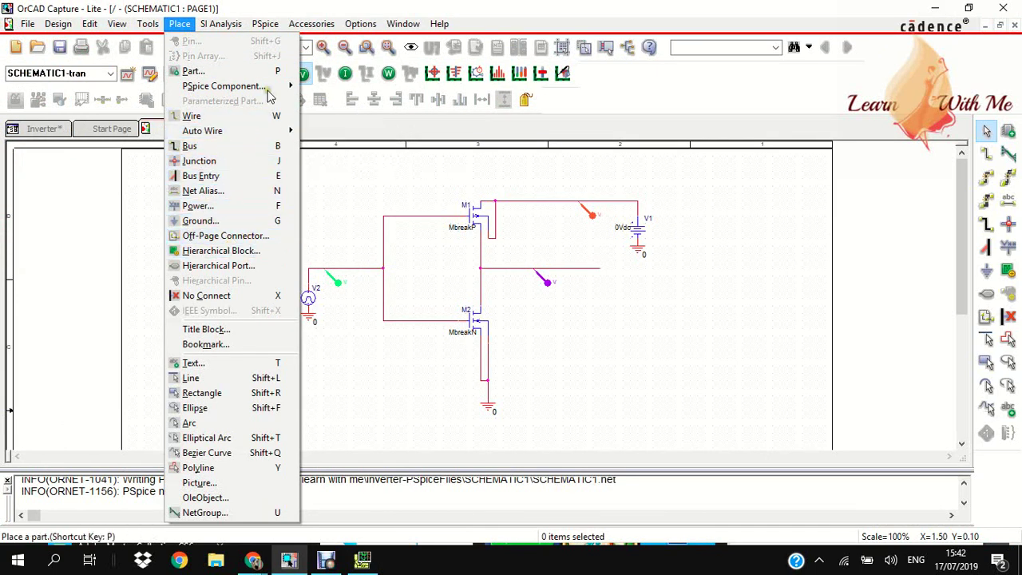
{"action": "mouse_move", "coordinate": [263, 86]}
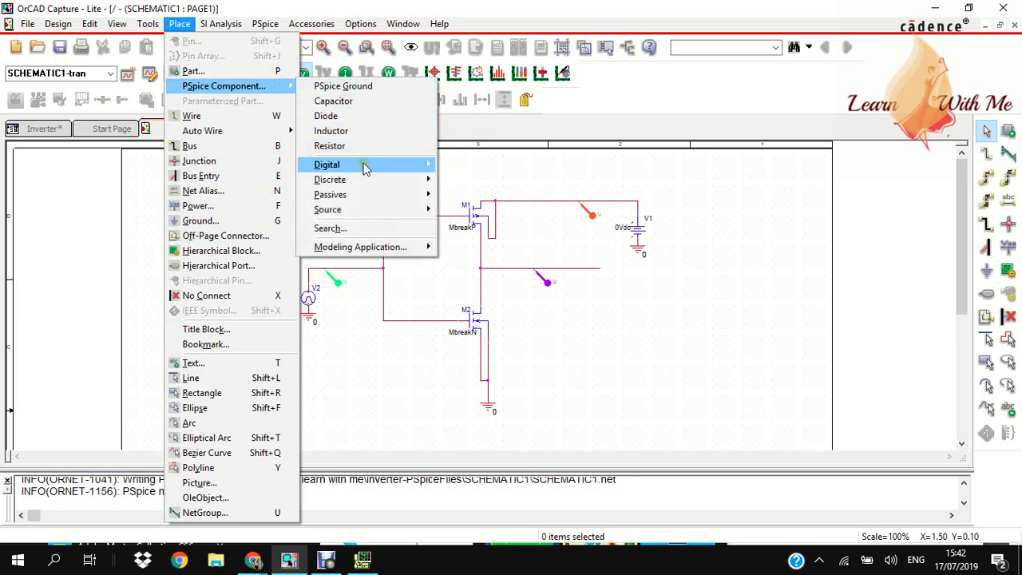
{"action": "mouse_move", "coordinate": [370, 179]}
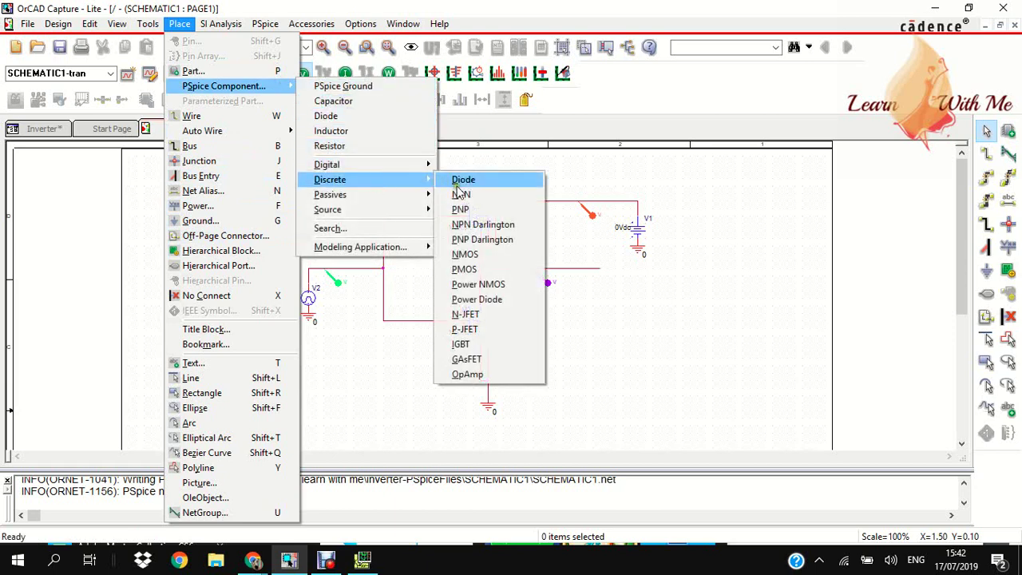
{"action": "left_click", "coordinate": [463, 269]}
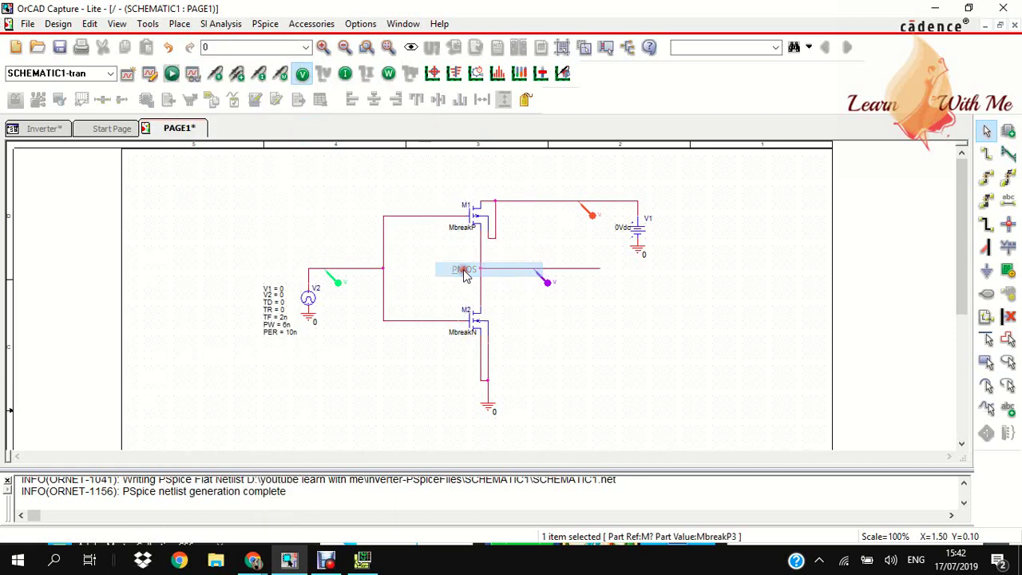
{"action": "left_click", "coordinate": [224, 201]}
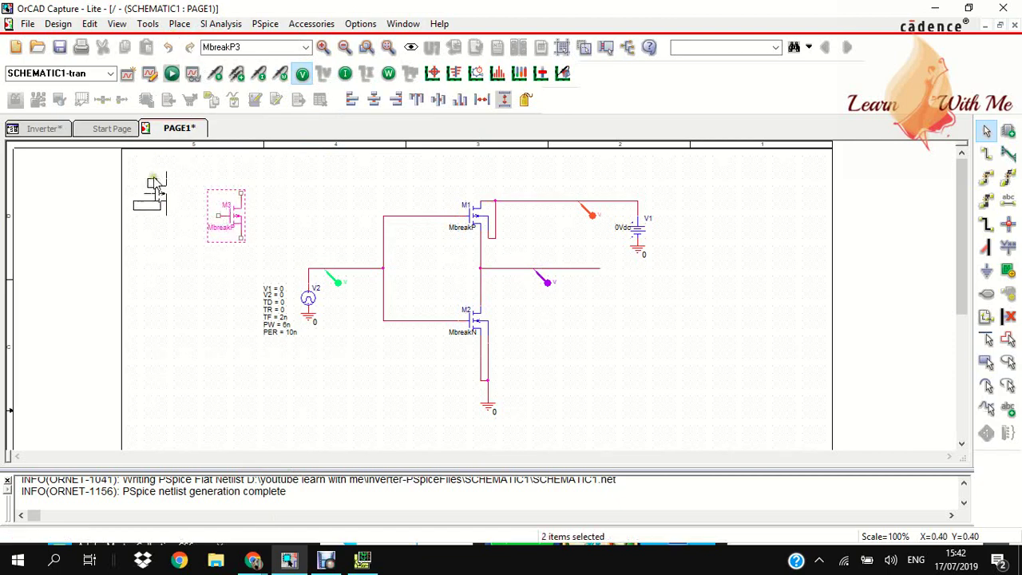
{"action": "right_click", "coordinate": [153, 195]}
{"action": "left_click", "coordinate": [170, 203]}
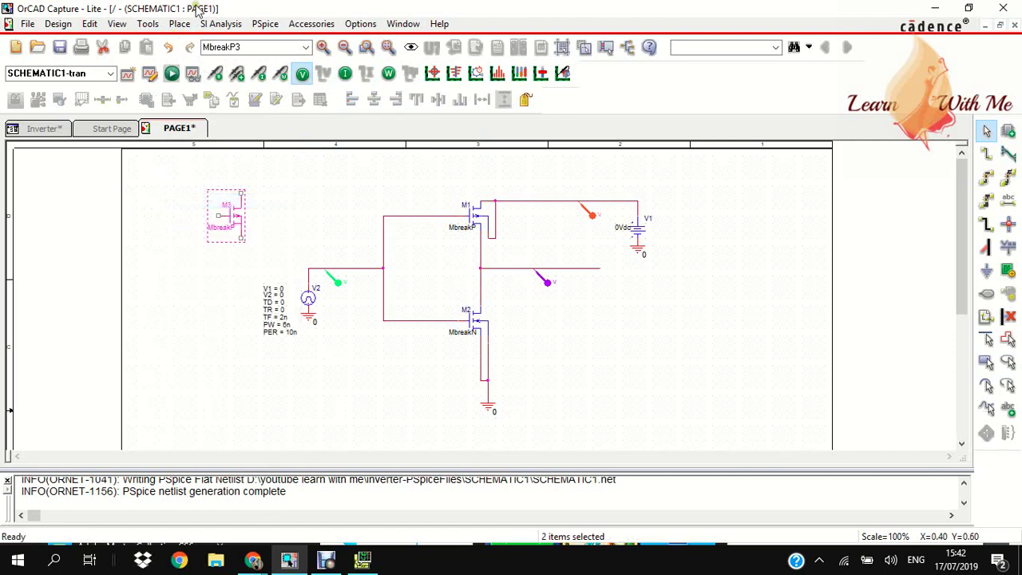
Place a Discrete NMOS transistor M4 below M3
{"action": "left_click", "coordinate": [179, 23]}
{"action": "mouse_move", "coordinate": [264, 85]}
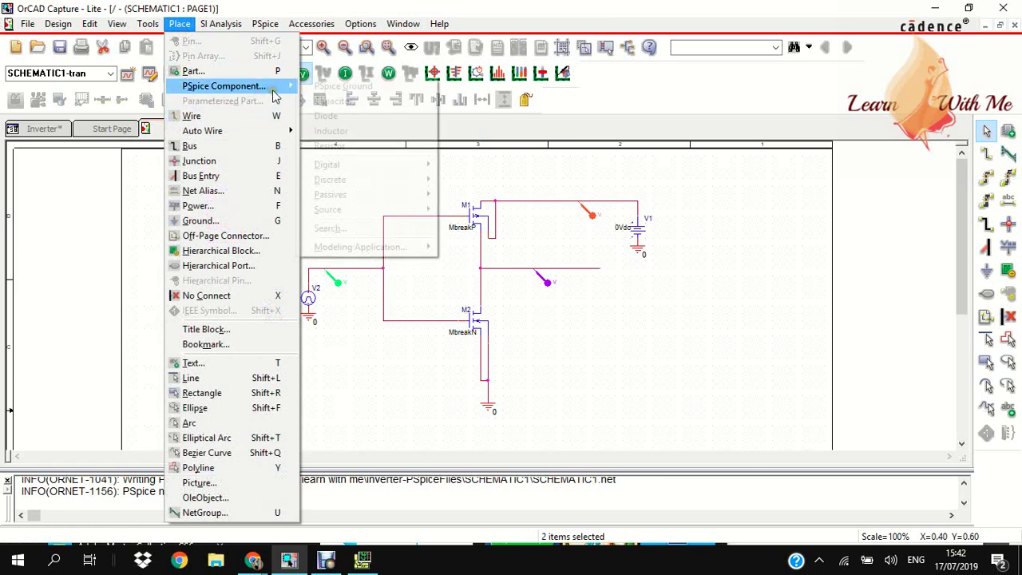
{"action": "mouse_move", "coordinate": [412, 180]}
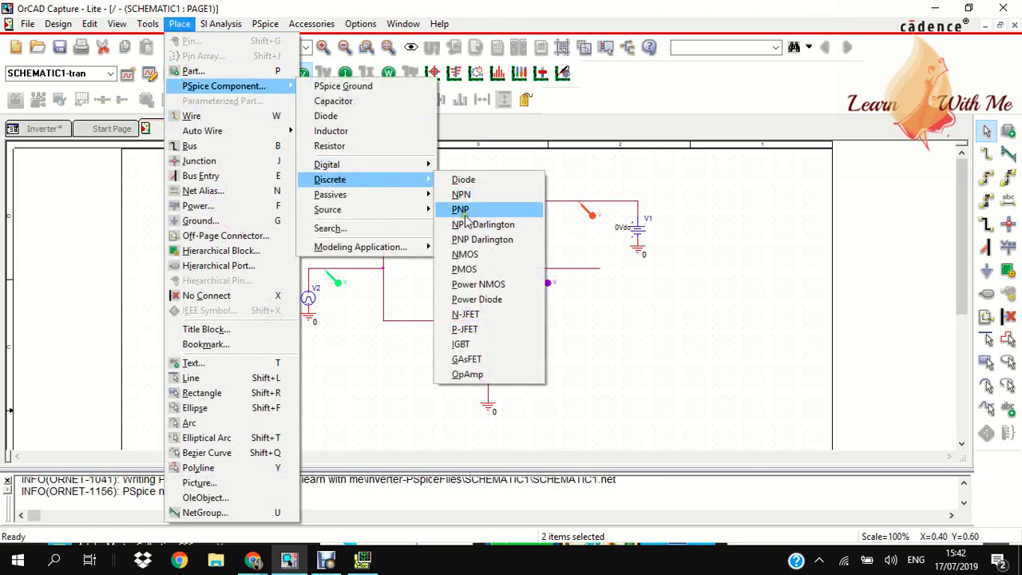
{"action": "left_click", "coordinate": [465, 267]}
{"action": "left_click", "coordinate": [231, 216]}
{"action": "key", "text": "Escape"}
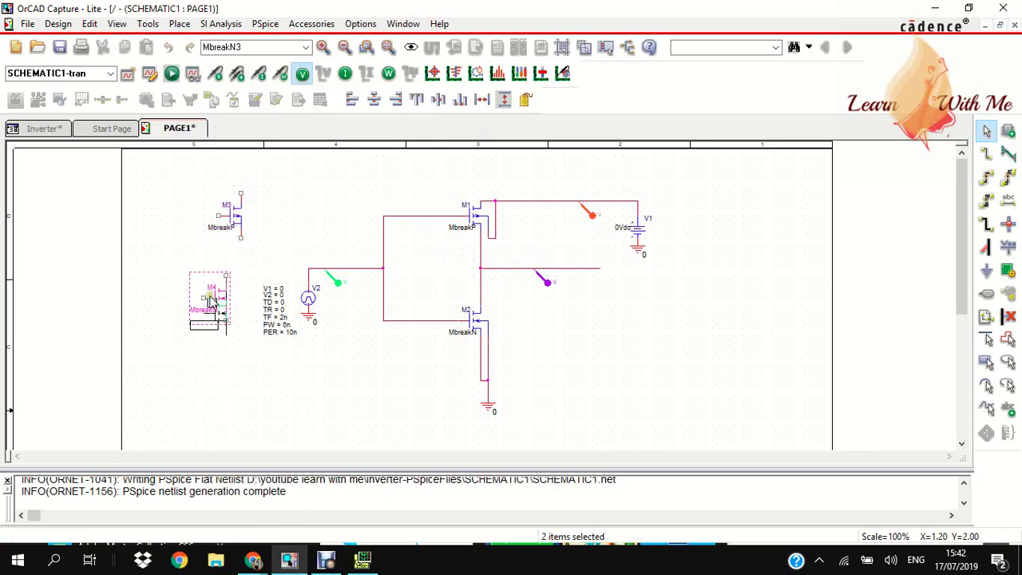
{"action": "right_click", "coordinate": [209, 297]}
Delete old transistors M1 and M2 plus leftover wires N14404, N14455 and ground stubs
{"action": "left_click", "coordinate": [231, 305]}
{"action": "left_click", "coordinate": [222, 389]}
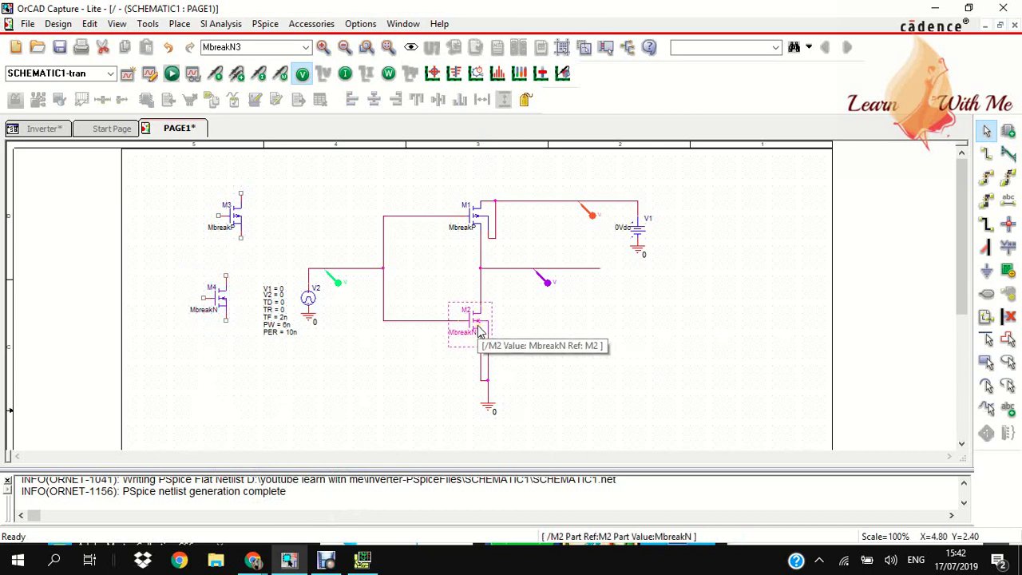
{"action": "key", "text": "Delete"}
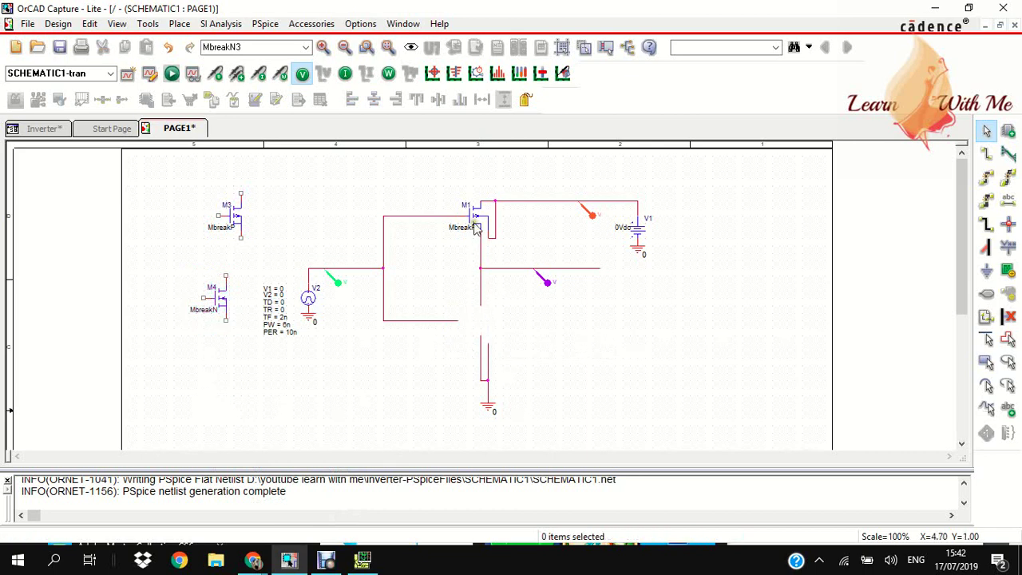
{"action": "key", "text": "Delete"}
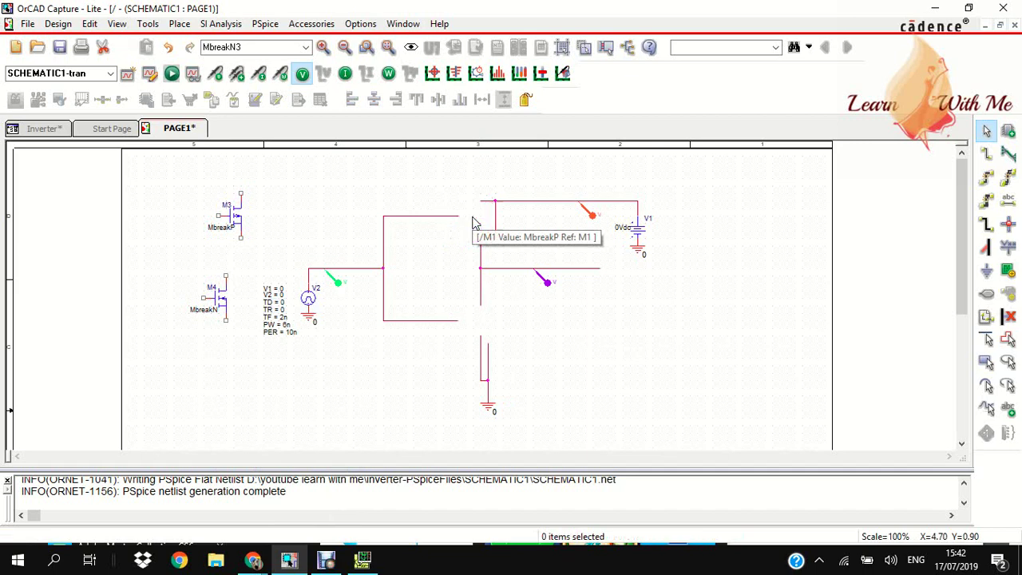
{"action": "left_click", "coordinate": [495, 228]}
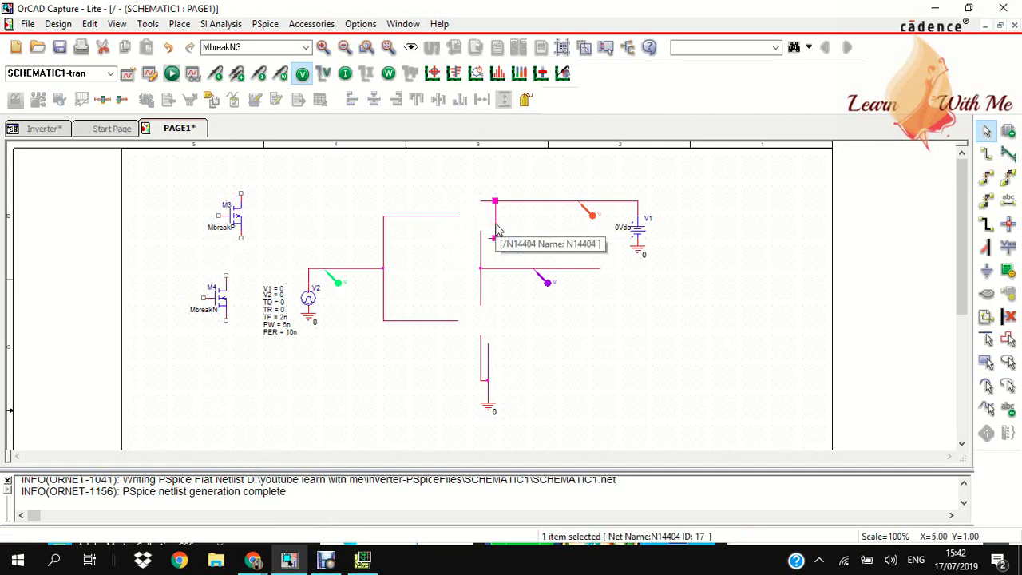
{"action": "key", "text": "Delete"}
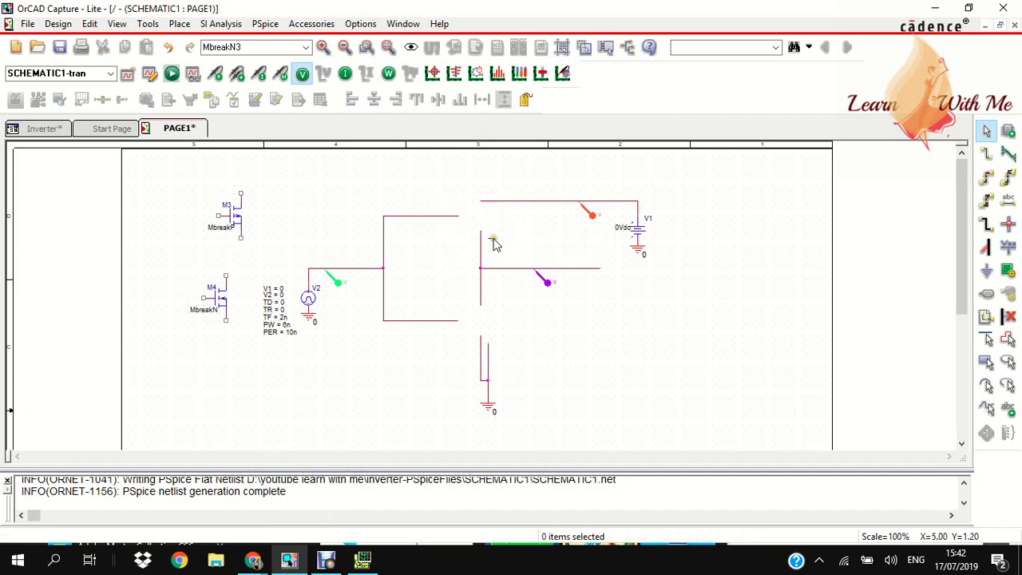
{"action": "left_click", "coordinate": [492, 240]}
{"action": "key", "text": "Delete"}
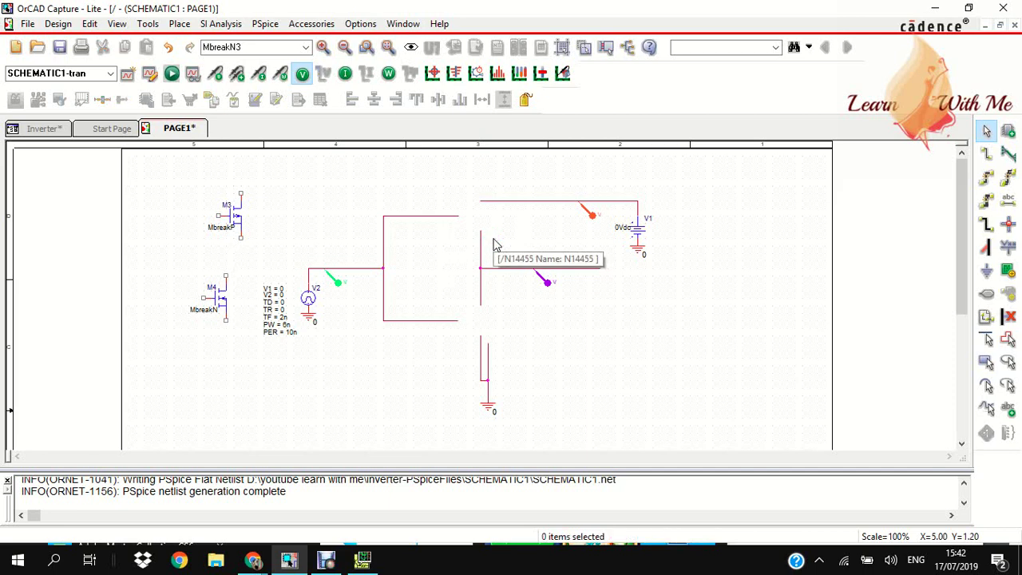
{"action": "left_click_drag", "start_coordinate": [473, 350], "coordinate": [502, 360]}
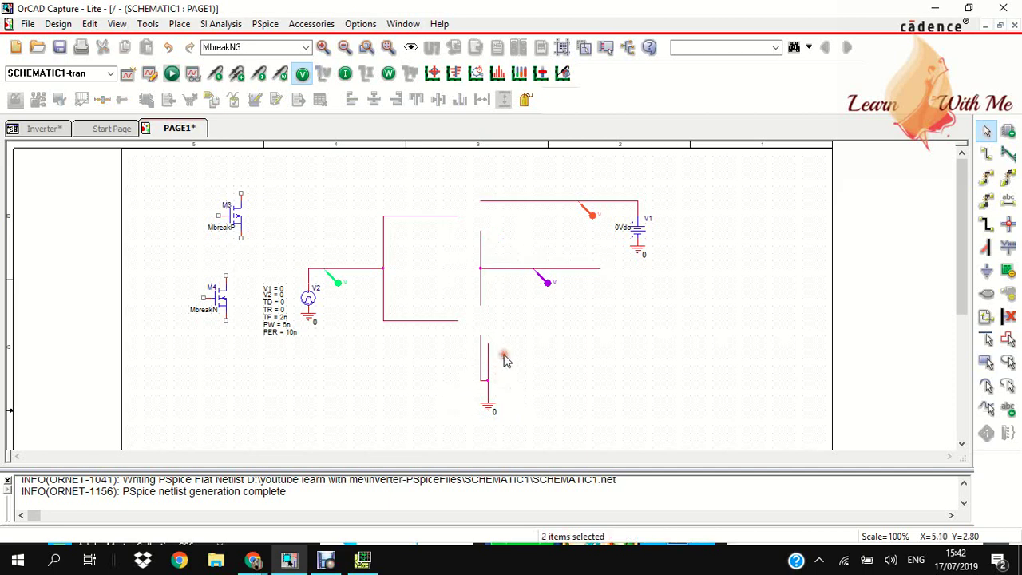
{"action": "key", "text": "Delete"}
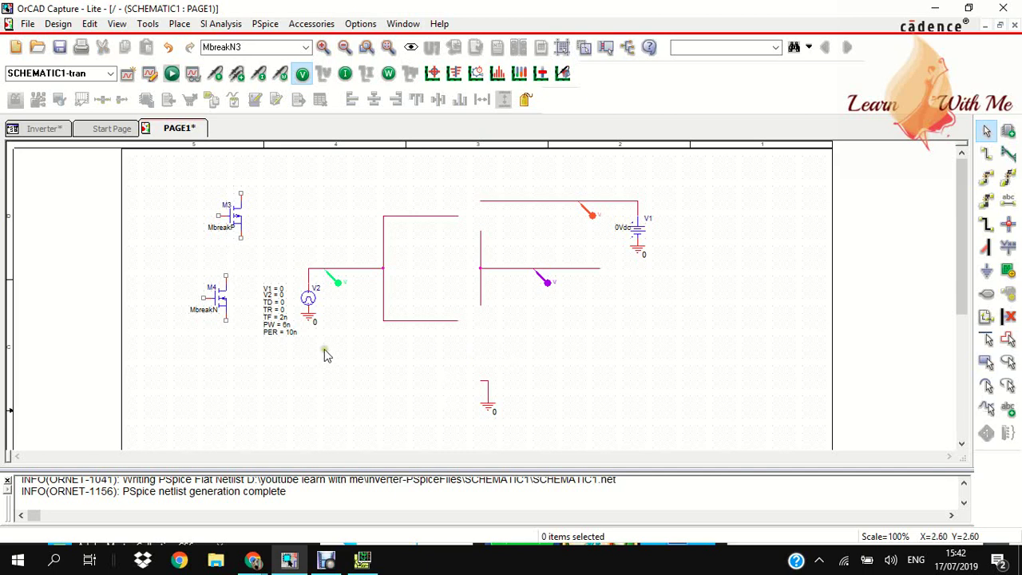
Move M4 into the lower and M3 into the upper inverter transistor positions
{"action": "left_click_drag", "start_coordinate": [200, 298], "coordinate": [474, 324]}
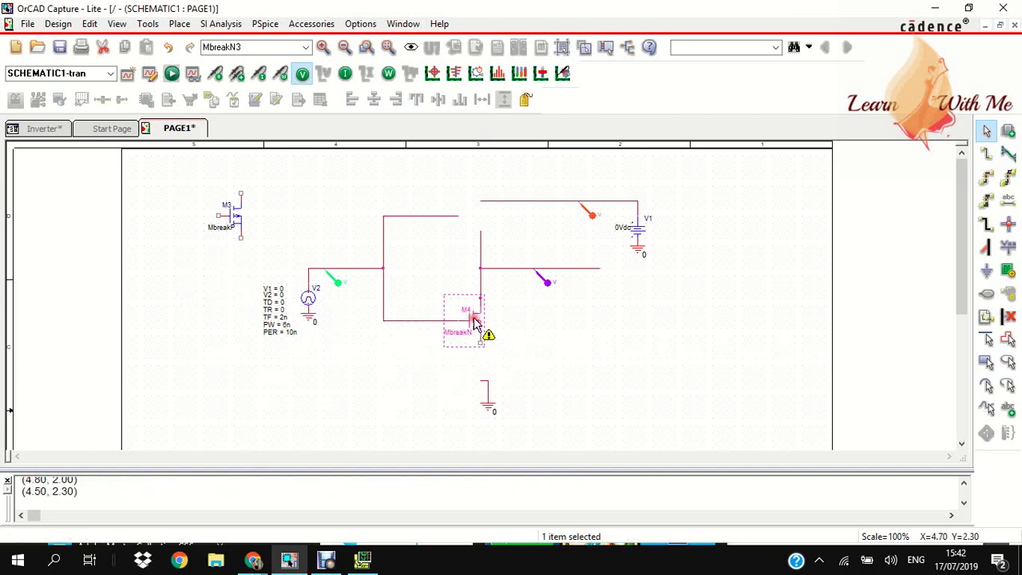
{"action": "left_click", "coordinate": [508, 335]}
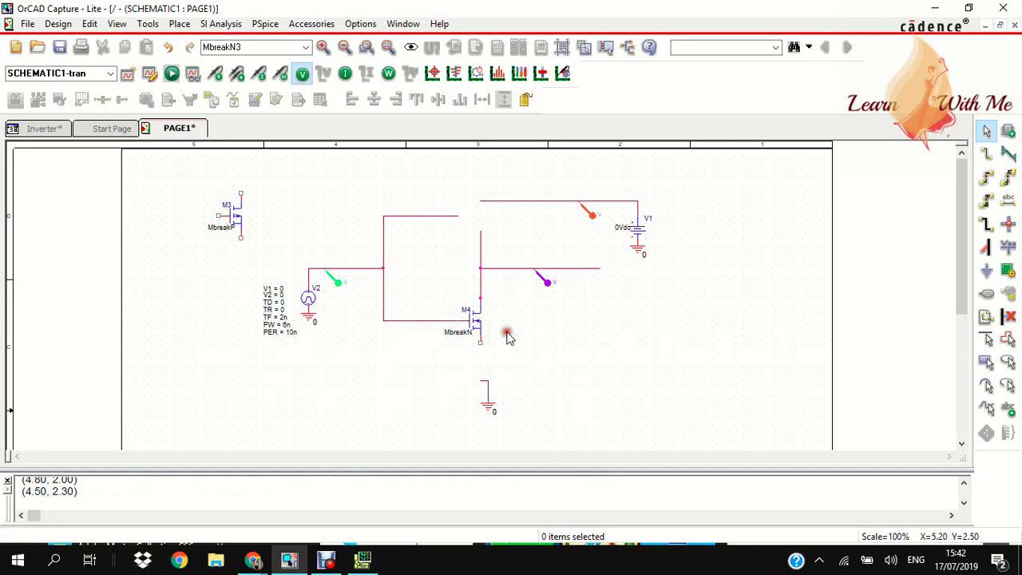
{"action": "left_click", "coordinate": [238, 227]}
{"action": "left_click_drag", "start_coordinate": [240, 228], "coordinate": [480, 227]}
{"action": "left_click", "coordinate": [522, 247]}
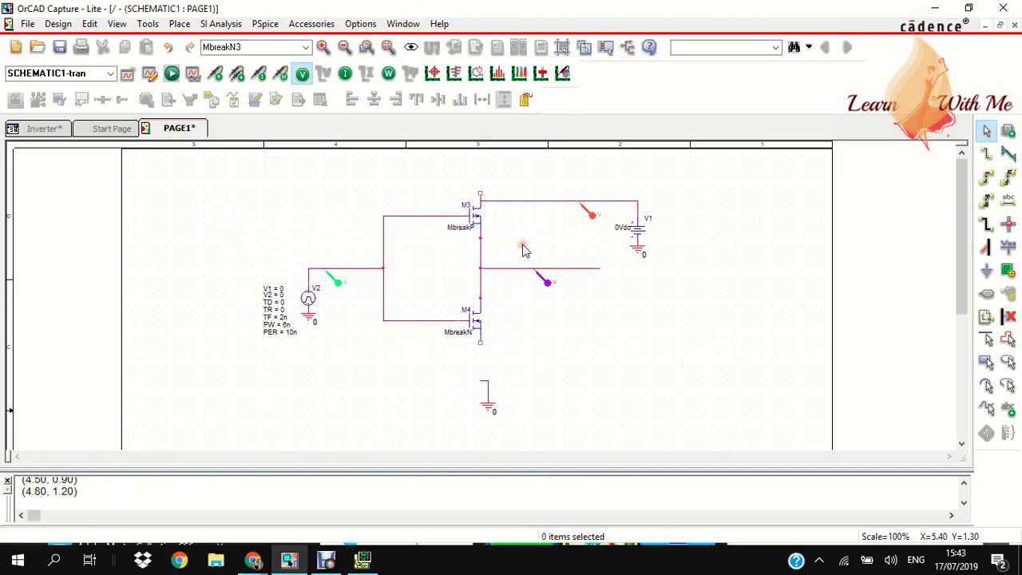
{"action": "left_click", "coordinate": [483, 380]}
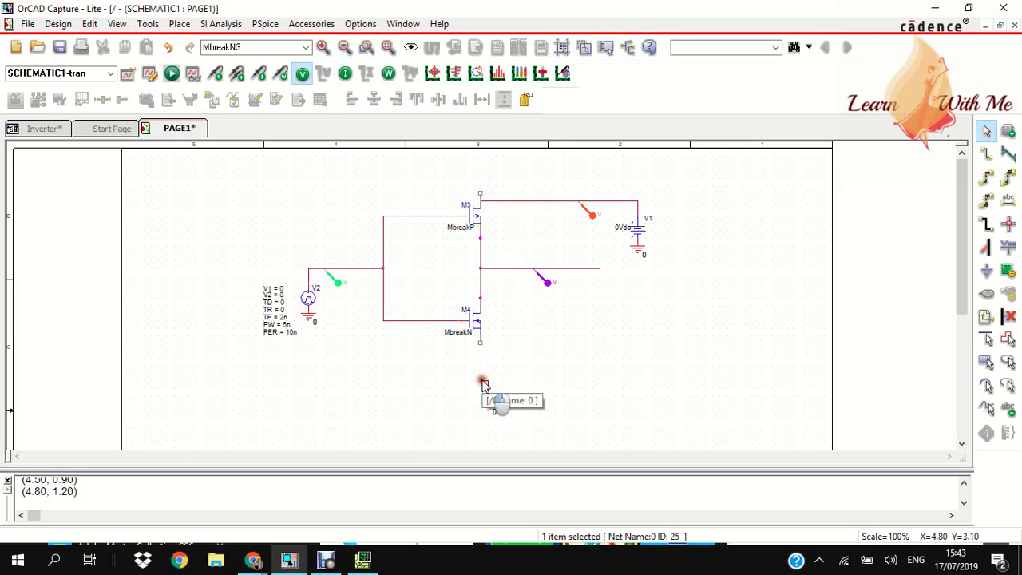
{"action": "left_click", "coordinate": [483, 385]}
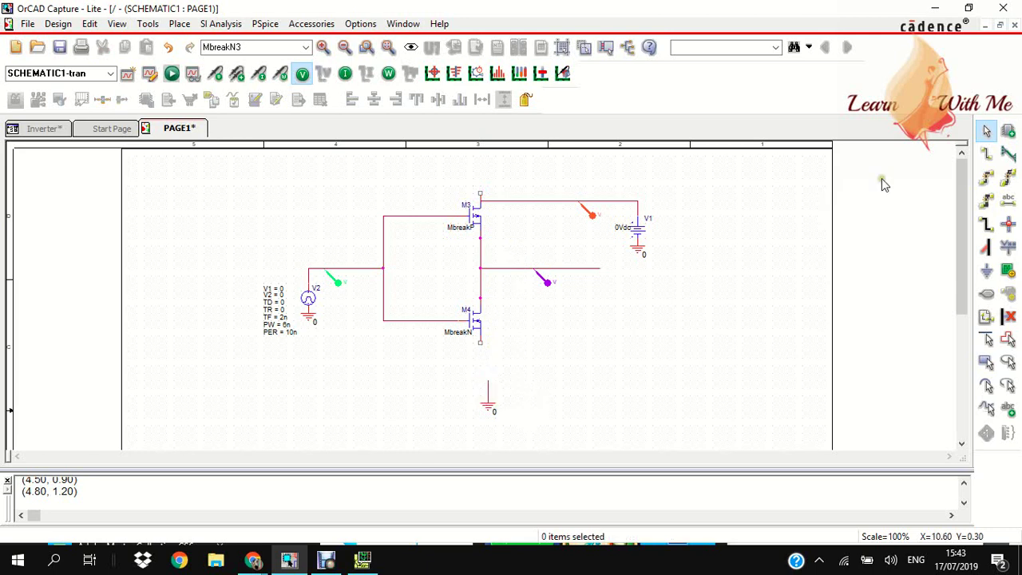
Draw a wire from M4's lower pin to the ground symbol
{"action": "left_click", "coordinate": [988, 155]}
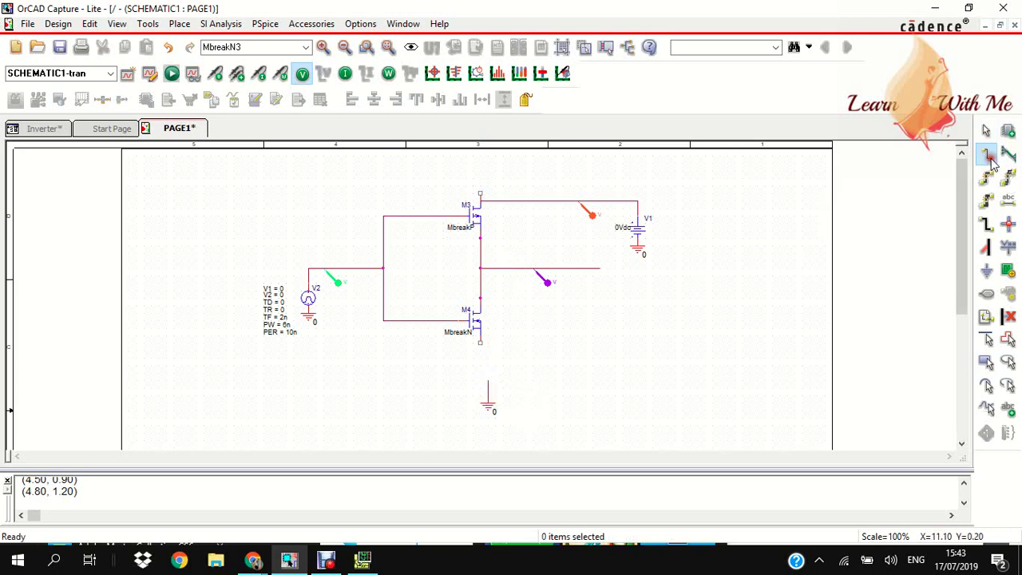
{"action": "left_click", "coordinate": [479, 345]}
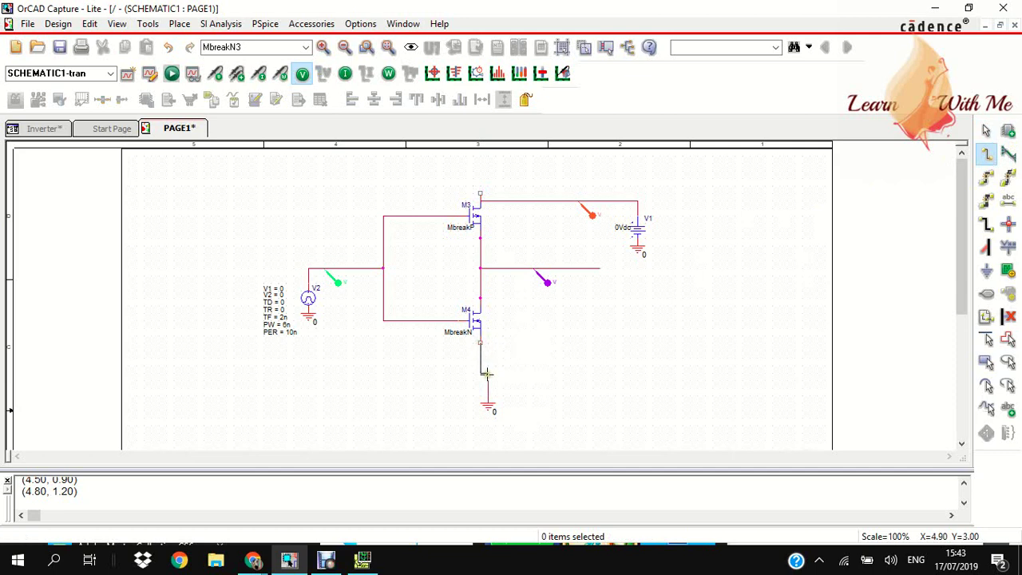
{"action": "left_click", "coordinate": [488, 380]}
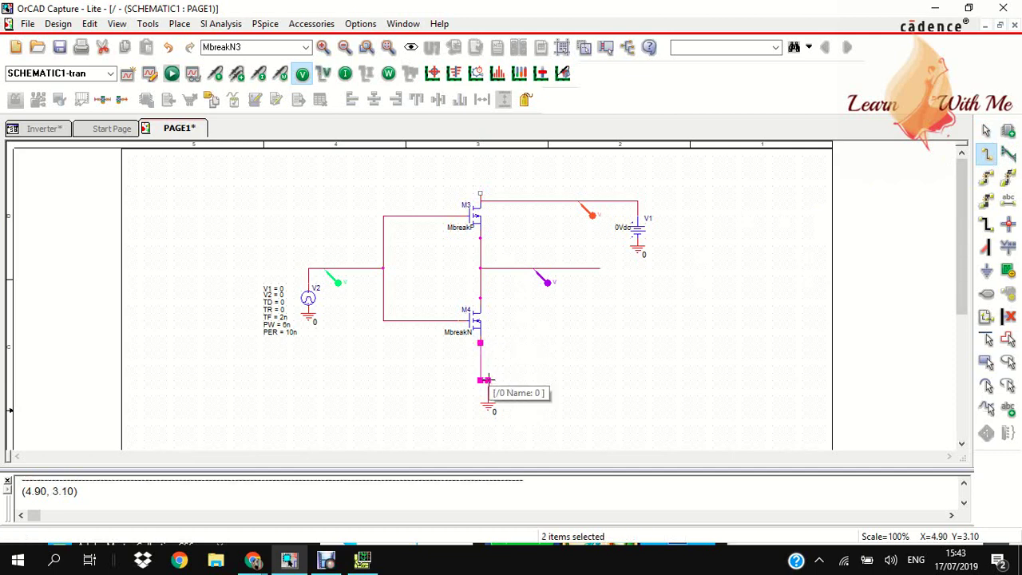
{"action": "right_click", "coordinate": [486, 380]}
{"action": "left_click", "coordinate": [672, 185]}
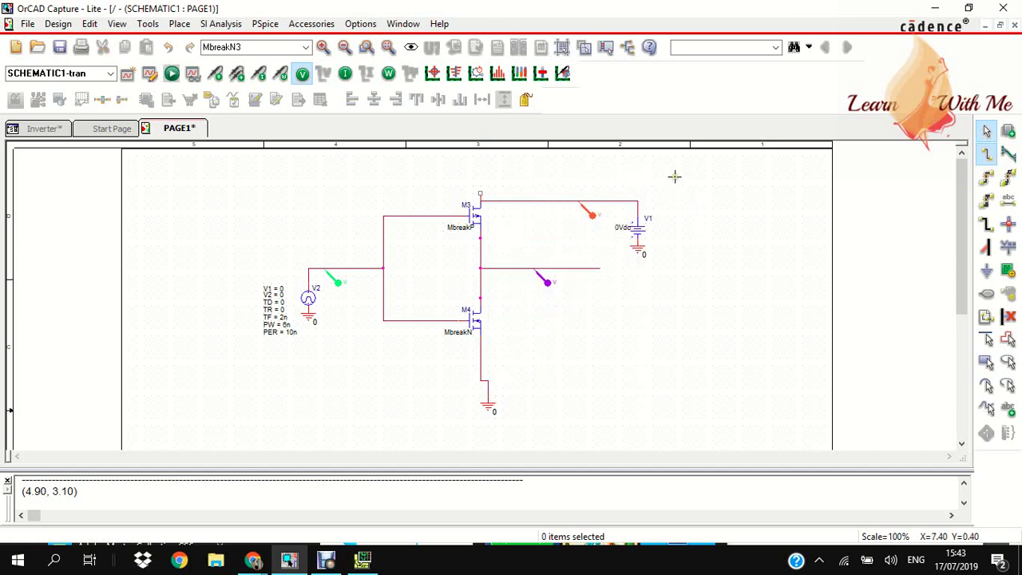
{"action": "right_click", "coordinate": [674, 177]}
{"action": "left_click", "coordinate": [714, 196]}
{"action": "right_click", "coordinate": [688, 191]}
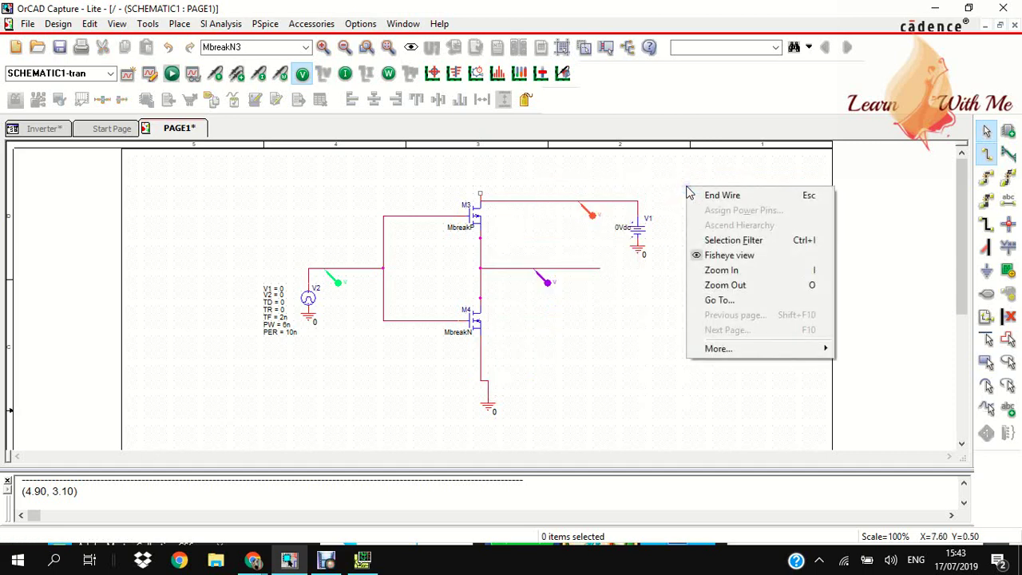
{"action": "left_click", "coordinate": [702, 196]}
Nudge the top supply wire up and move the red voltage probe onto it
{"action": "left_click", "coordinate": [496, 202]}
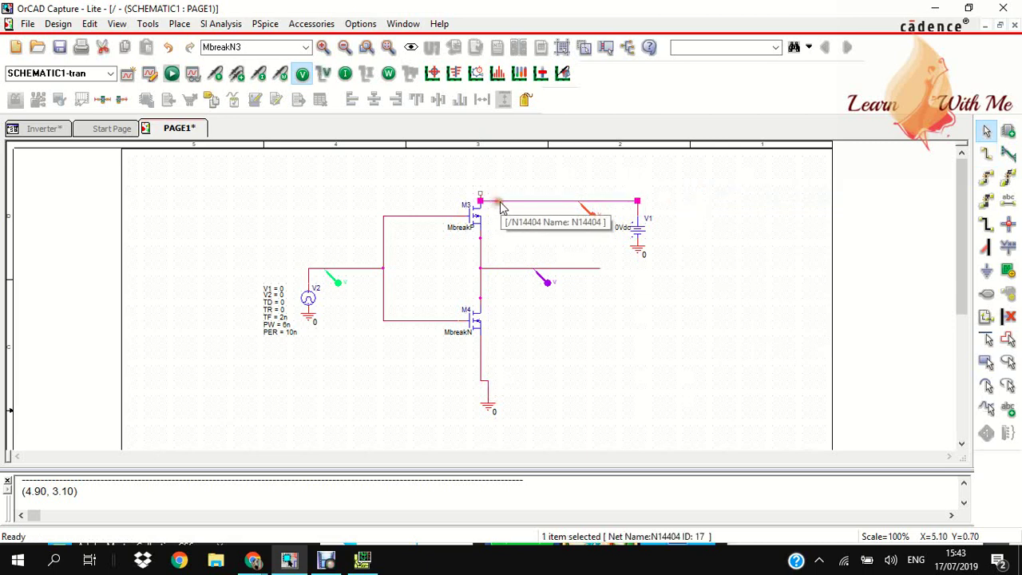
{"action": "left_click_drag", "start_coordinate": [500, 206], "coordinate": [504, 198]}
{"action": "left_click", "coordinate": [579, 176]}
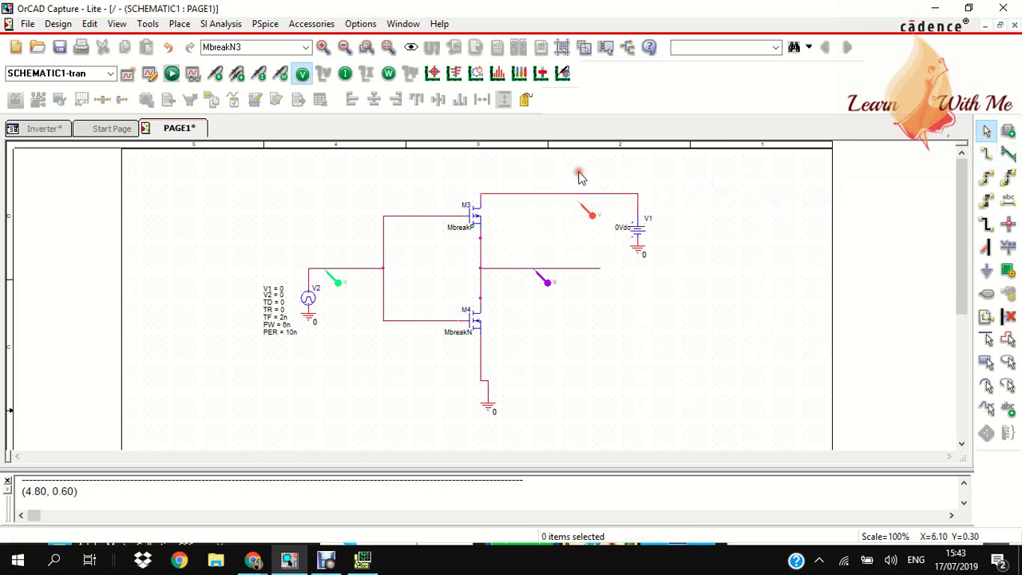
{"action": "left_click", "coordinate": [589, 213]}
{"action": "left_click_drag", "start_coordinate": [589, 212], "coordinate": [583, 206]}
{"action": "left_click", "coordinate": [673, 182]}
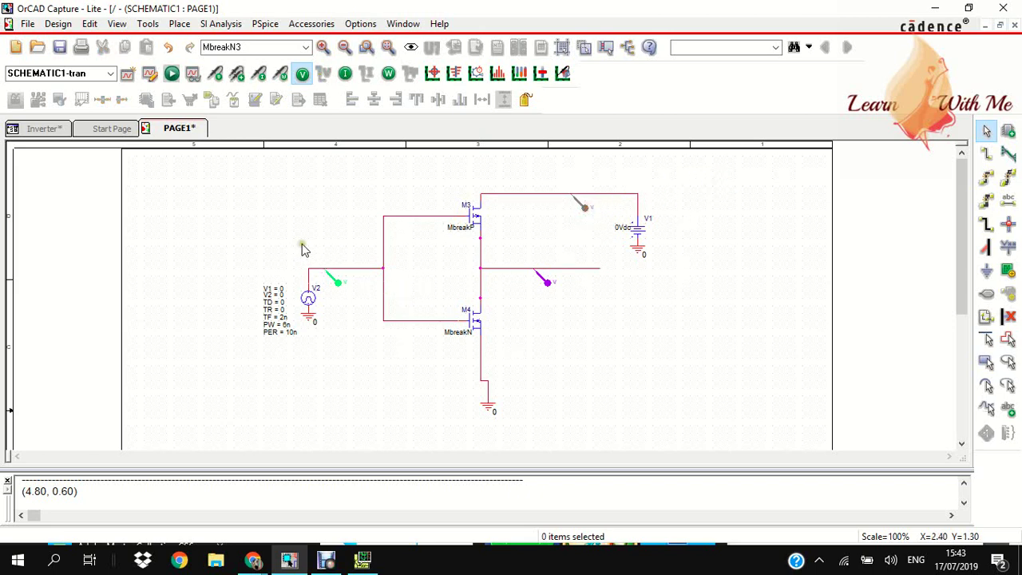
Rerun PSpice and check V(M3:g), V(M3:d), V(M3:s) stay near 0 V over 12 ns
{"action": "left_click", "coordinate": [171, 74]}
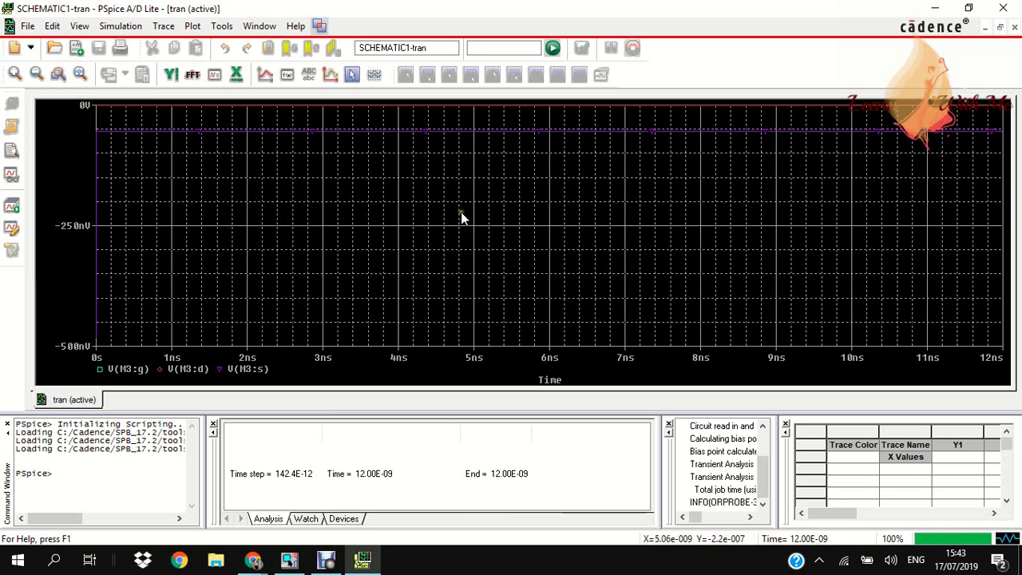
{"action": "key", "text": "alt+Tab"}
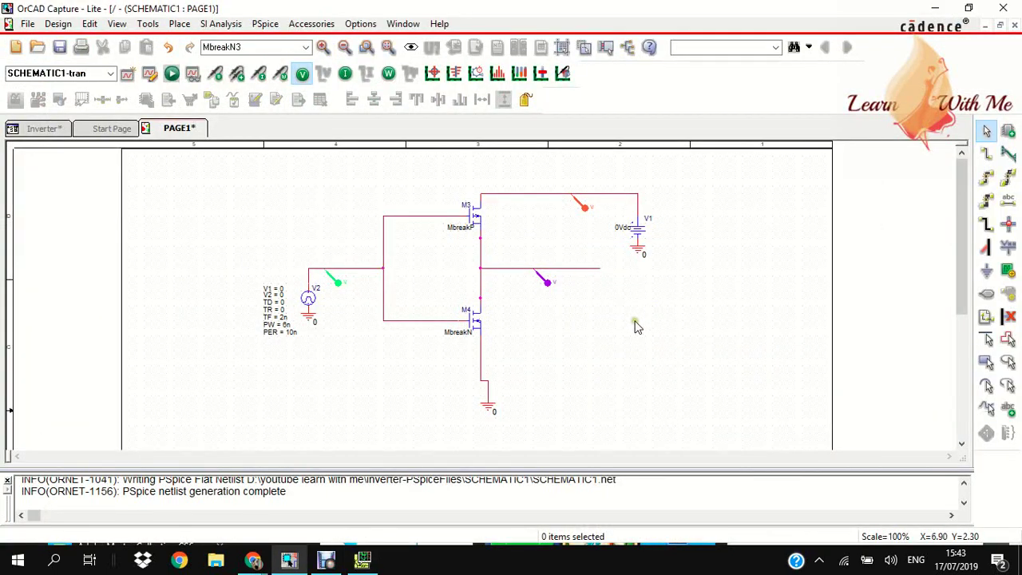
{"action": "left_click", "coordinate": [363, 560]}
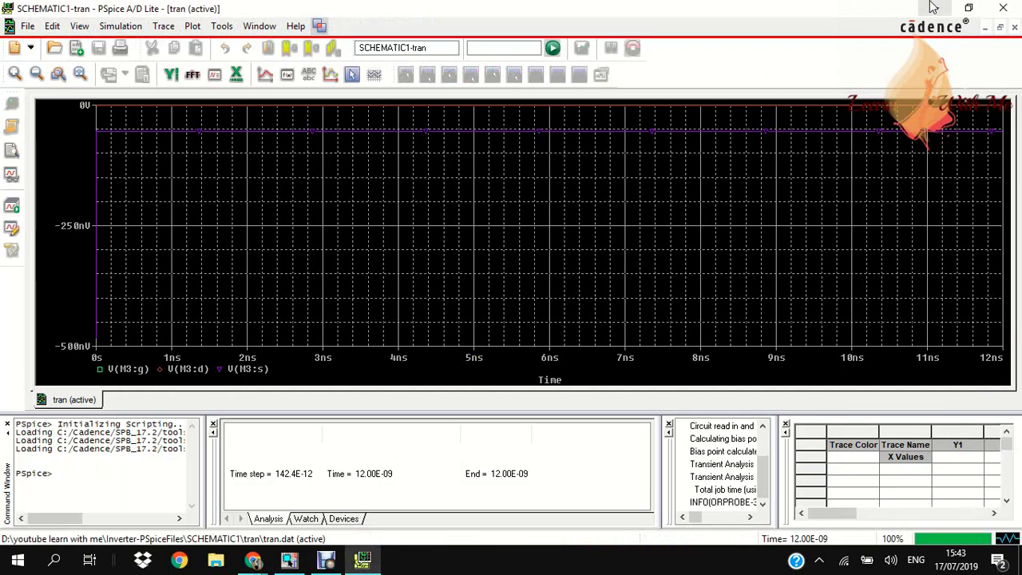
{"action": "key", "text": "alt+Tab"}
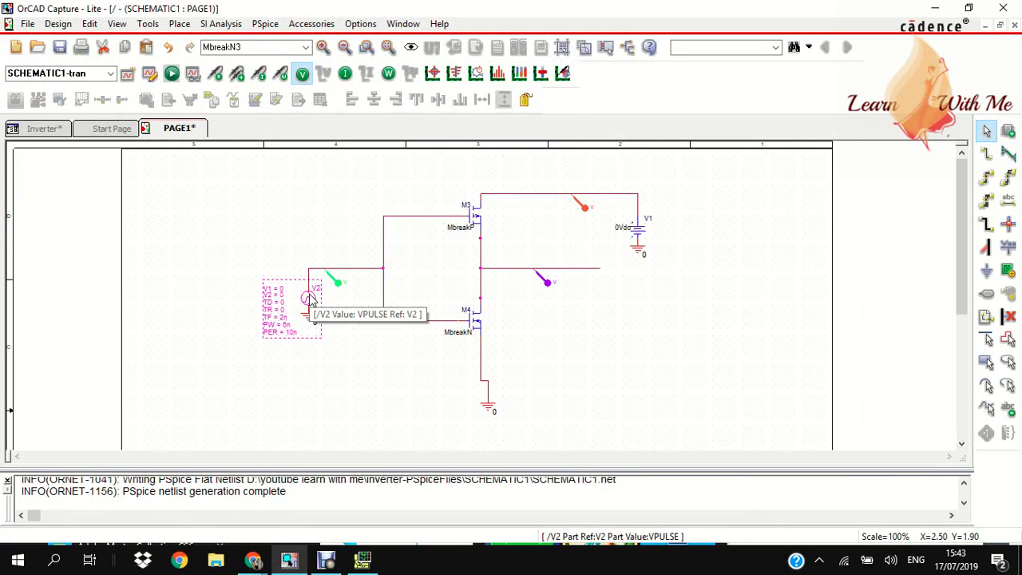
Restore the accidentally deleted V2, then change supply V1 from 0Vdc to 1Vdc
{"action": "key", "text": "Delete"}
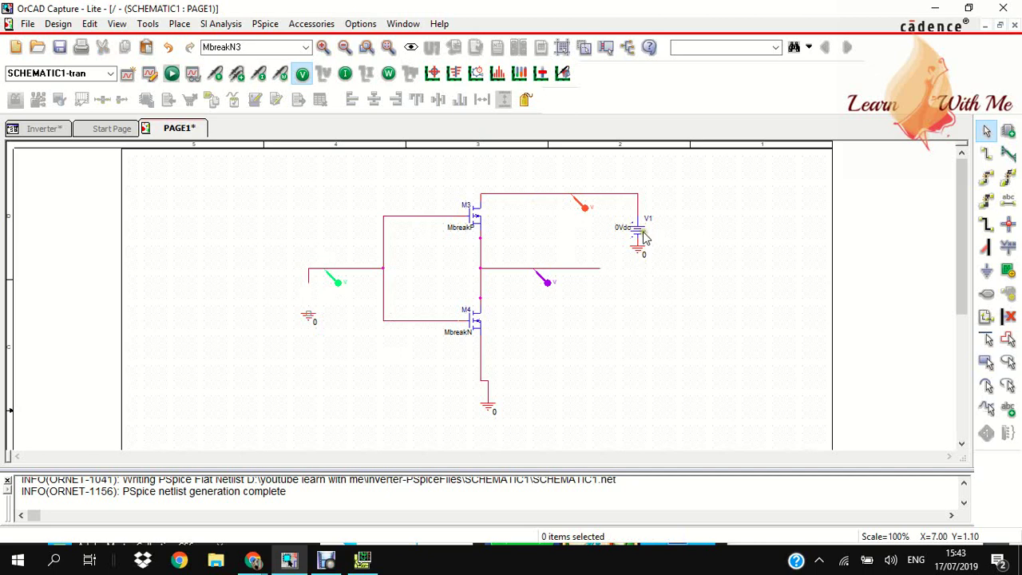
{"action": "key", "text": "ctrl+z"}
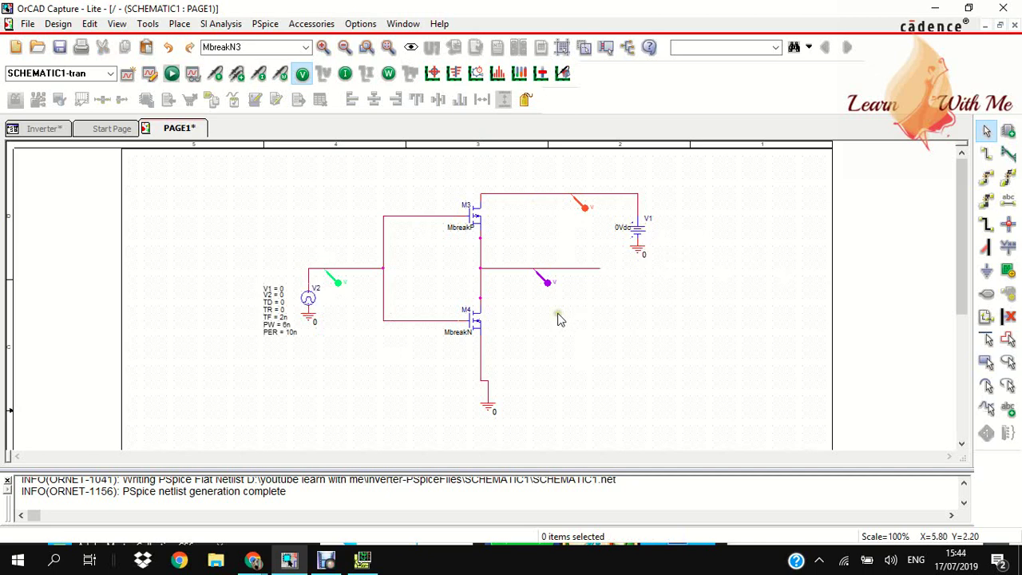
{"action": "double_click", "coordinate": [620, 231]}
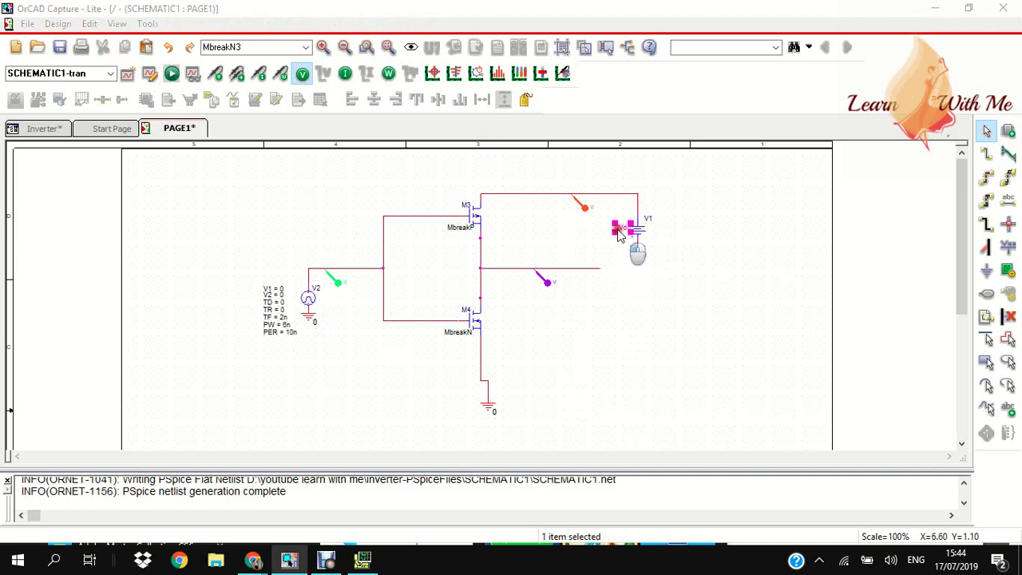
{"action": "left_click", "coordinate": [417, 205]}
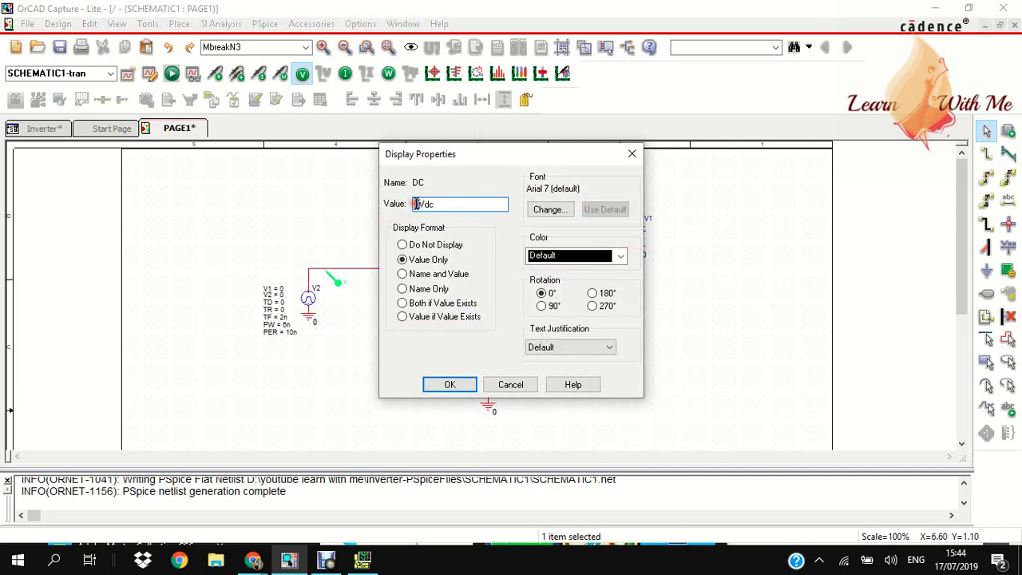
{"action": "left_click", "coordinate": [449, 383]}
{"action": "left_click", "coordinate": [346, 407]}
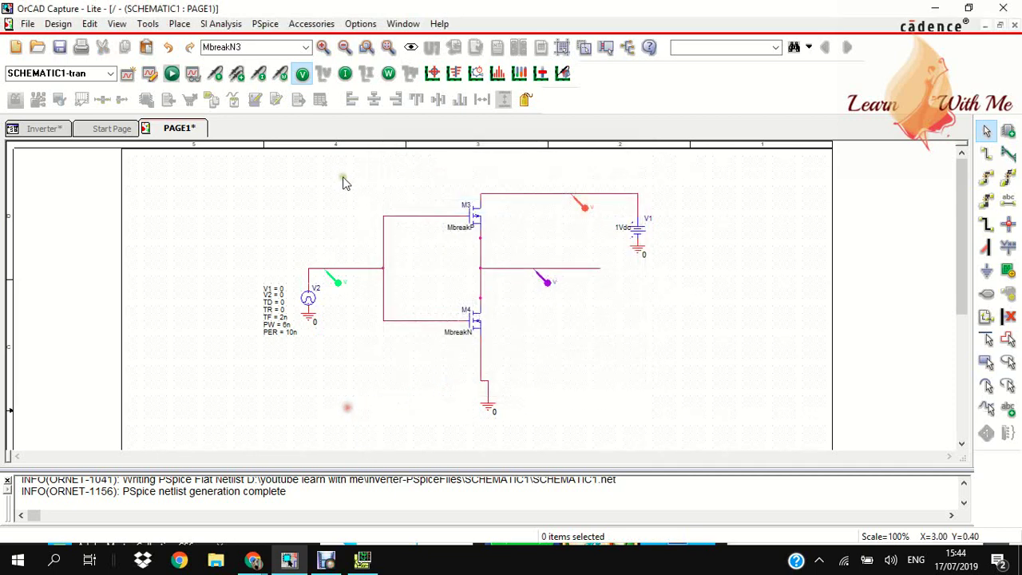
Rerun the simulation with the 1 V supply: V(M3:g) stays at 0 V, drain and source at 1.0 V
{"action": "left_click", "coordinate": [172, 72]}
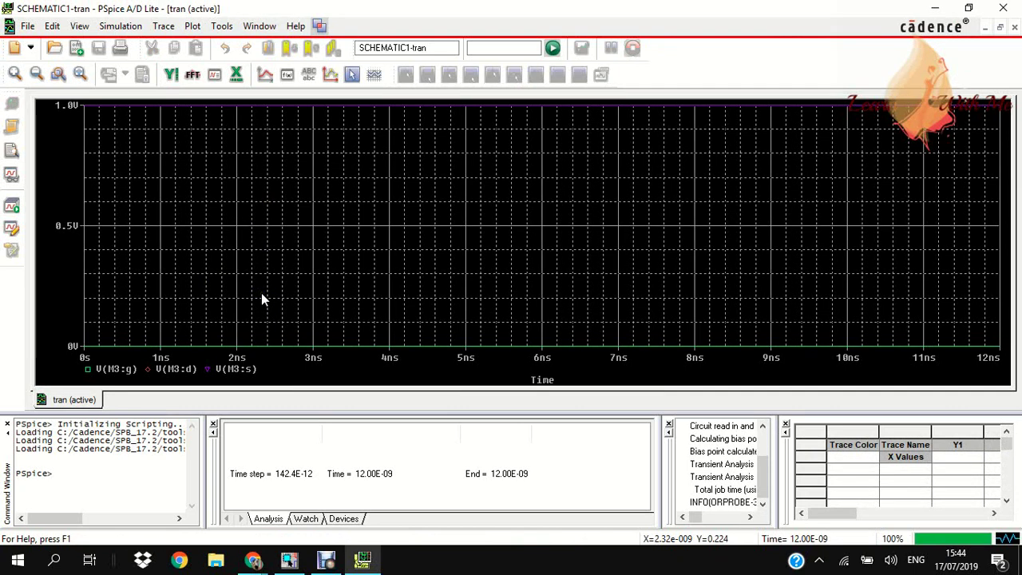
{"action": "left_click", "coordinate": [294, 565]}
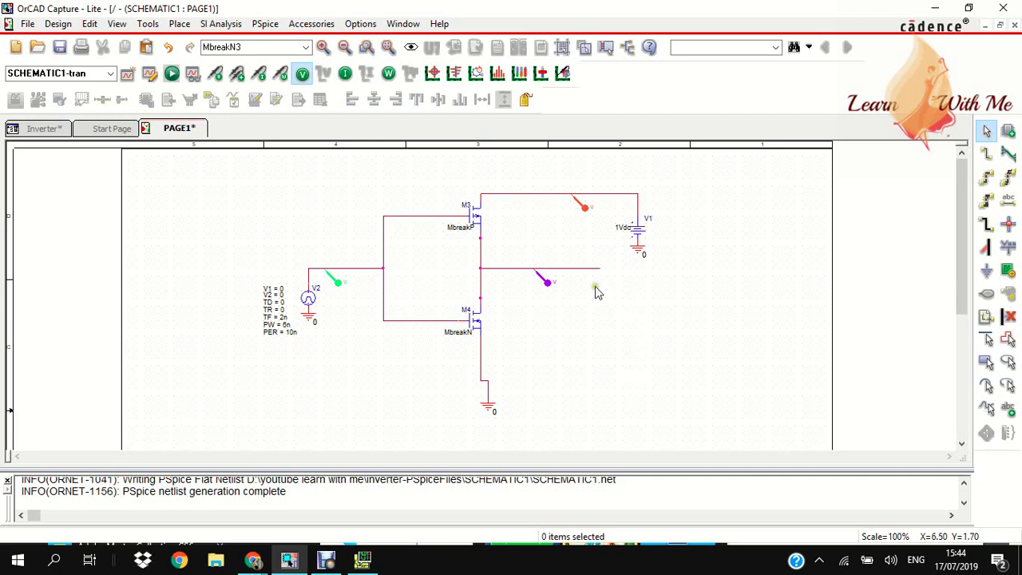
{"action": "left_click", "coordinate": [362, 559]}
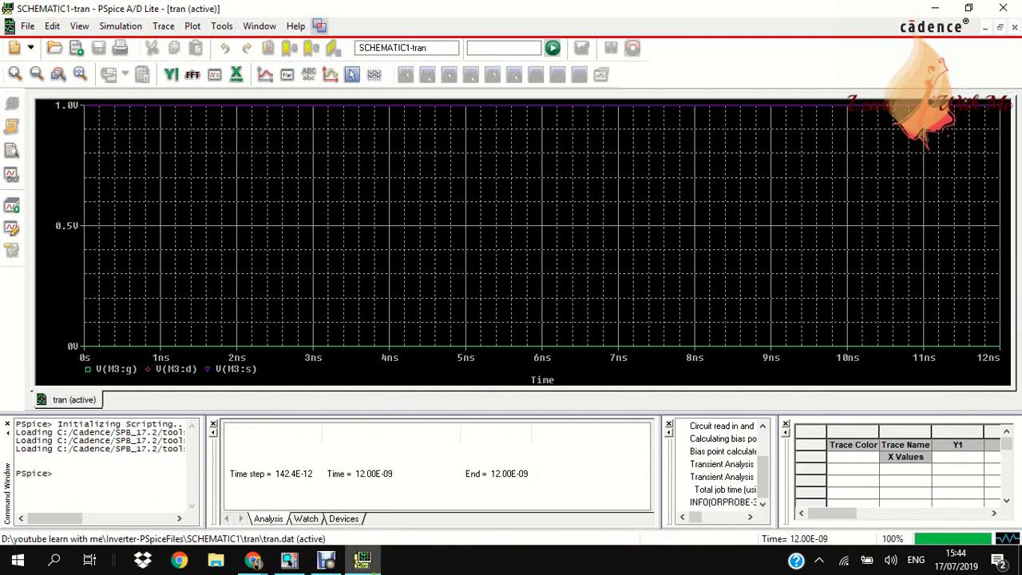
Read Table 1.1 in the 'CSE 481: VLSI' lecture PDF, then return to the schematic
{"action": "mouse_move", "coordinate": [254, 559]}
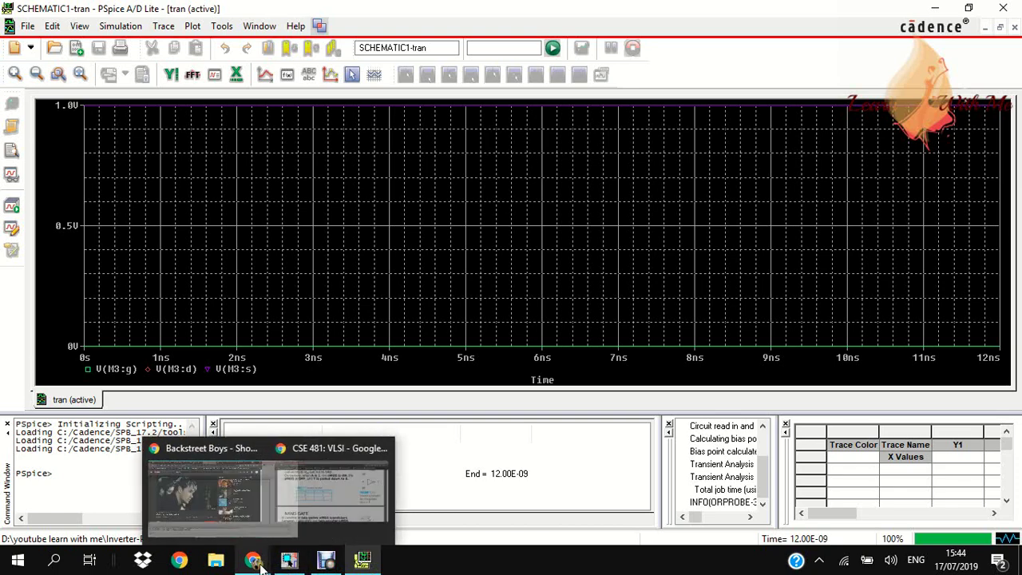
{"action": "left_click", "coordinate": [347, 491]}
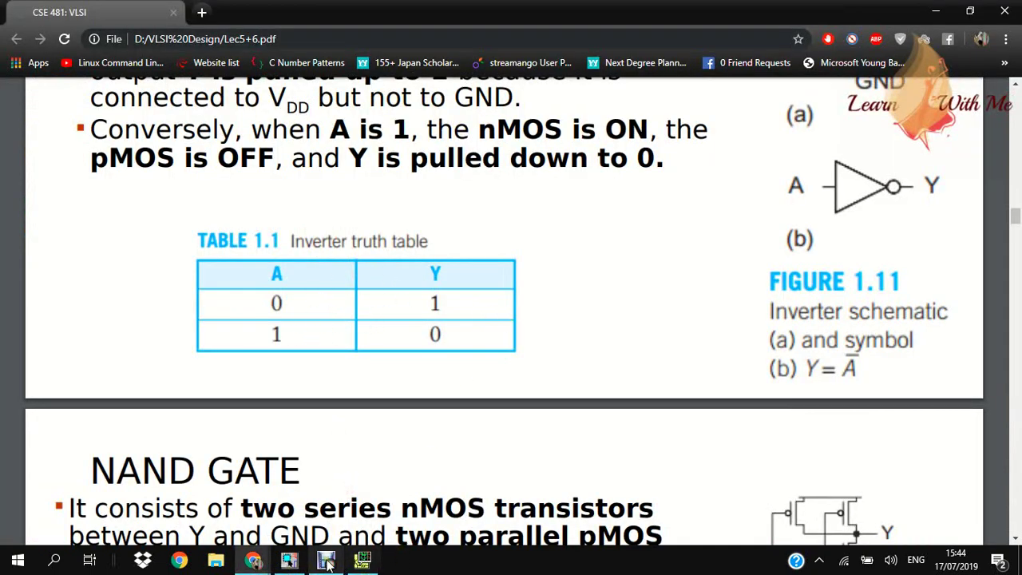
{"action": "left_click", "coordinate": [293, 561]}
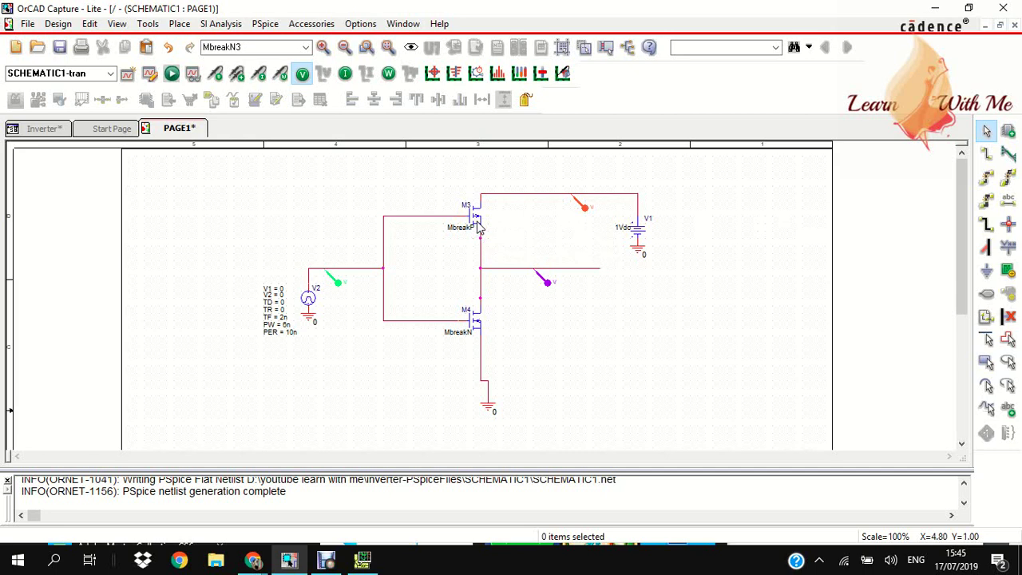
{"action": "left_click", "coordinate": [177, 24]}
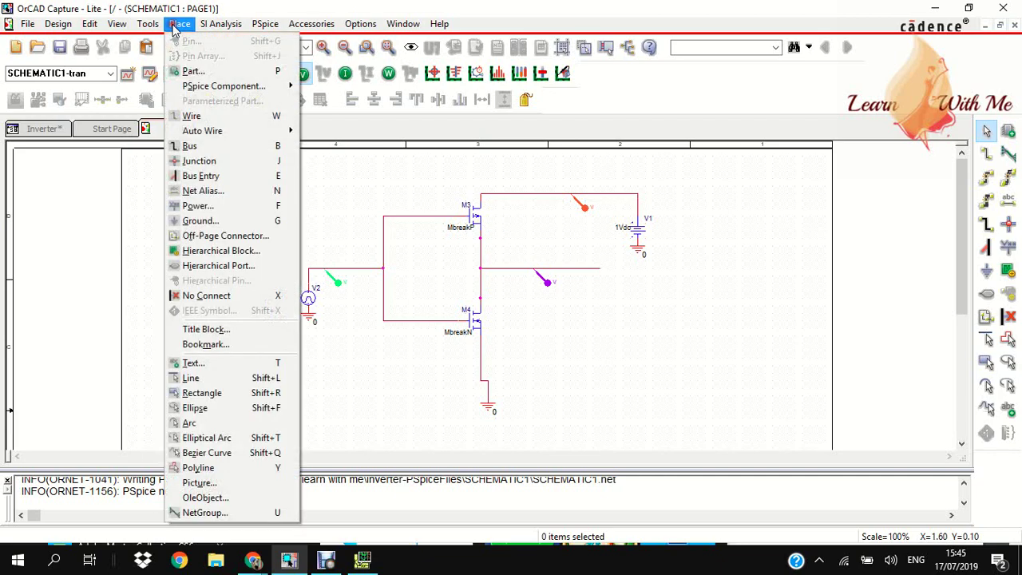
{"action": "left_click", "coordinate": [1008, 131]}
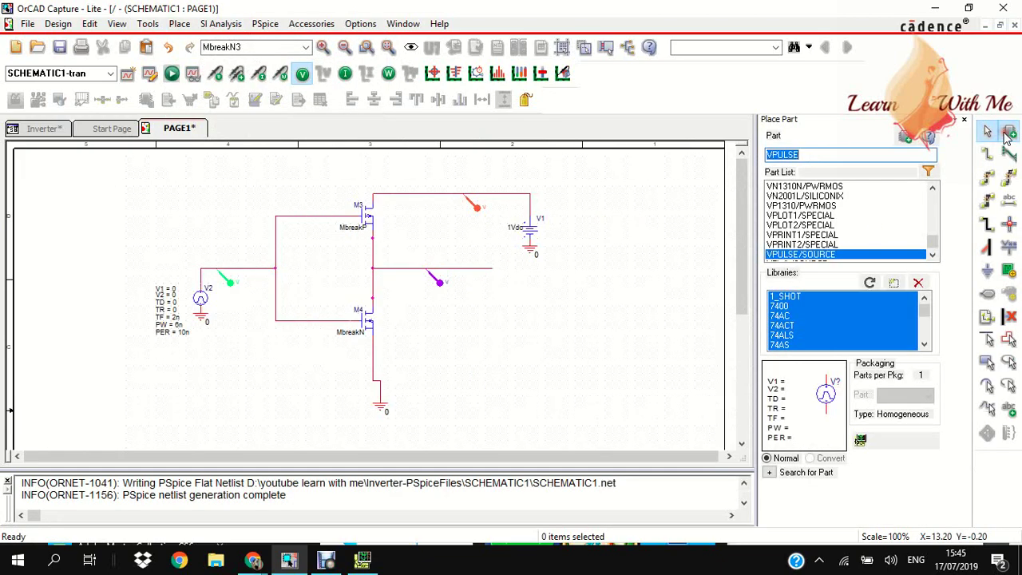
{"action": "left_click", "coordinate": [964, 119]}
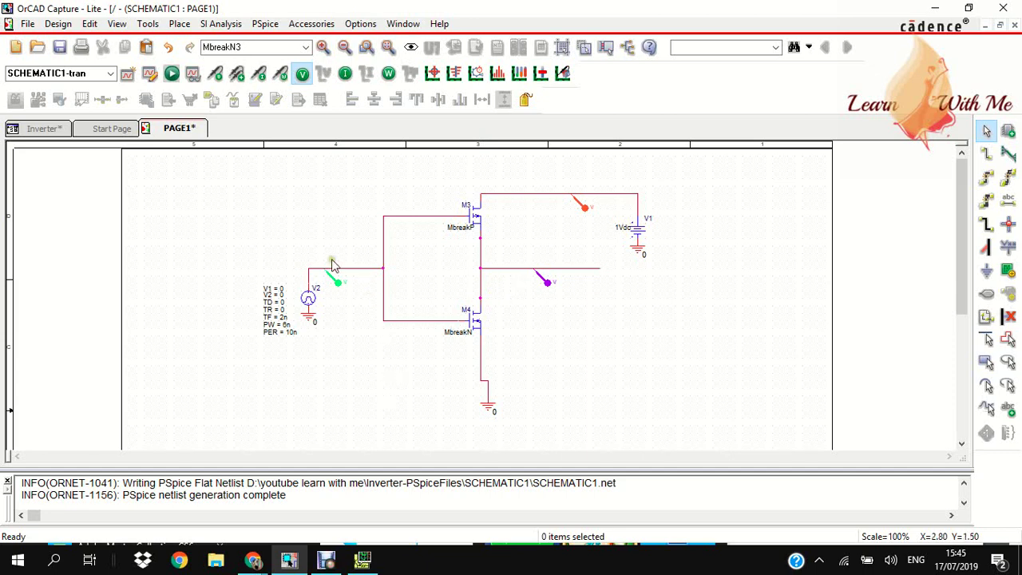
Save the schematic, view the PSpice A/D transient plot, then minimize it back to Capture
{"action": "left_click", "coordinate": [60, 48]}
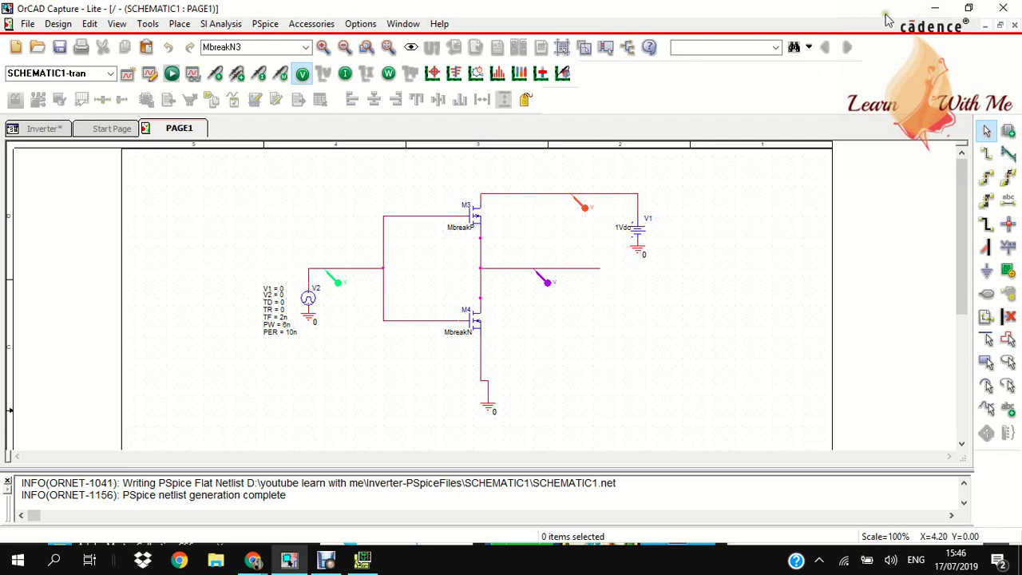
{"action": "mouse_move", "coordinate": [368, 559]}
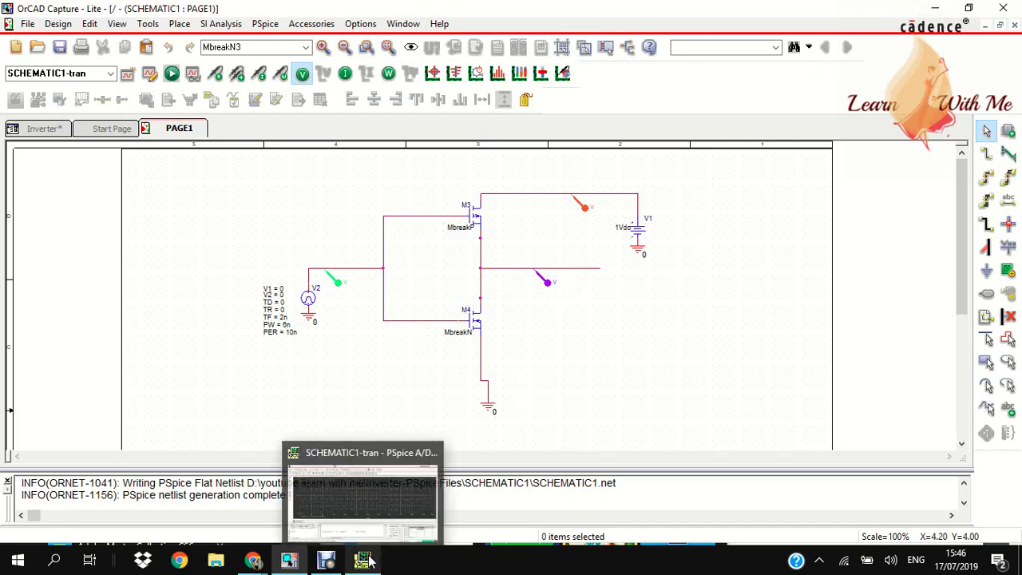
{"action": "left_click", "coordinate": [367, 530]}
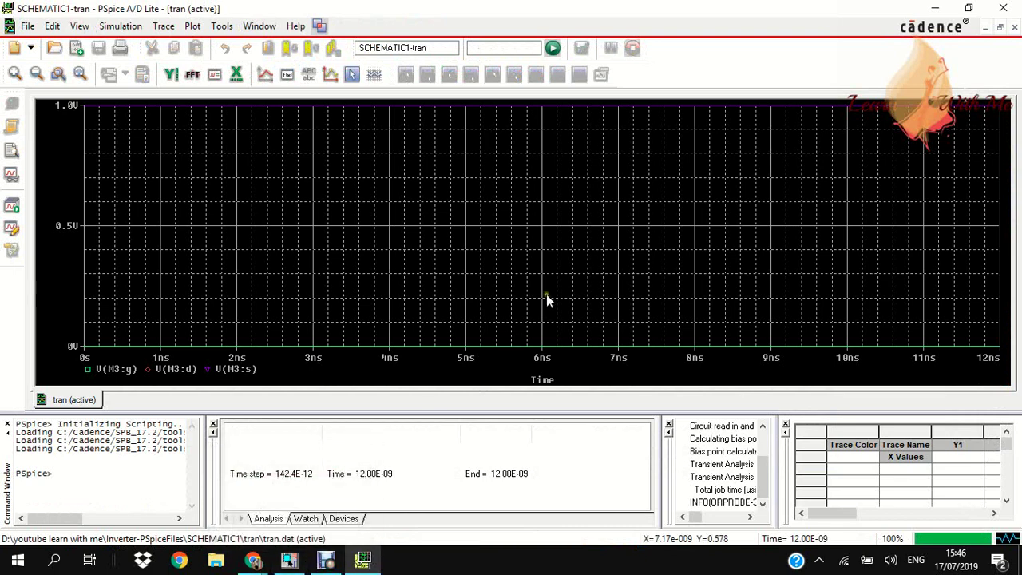
{"action": "left_click", "coordinate": [930, 8]}
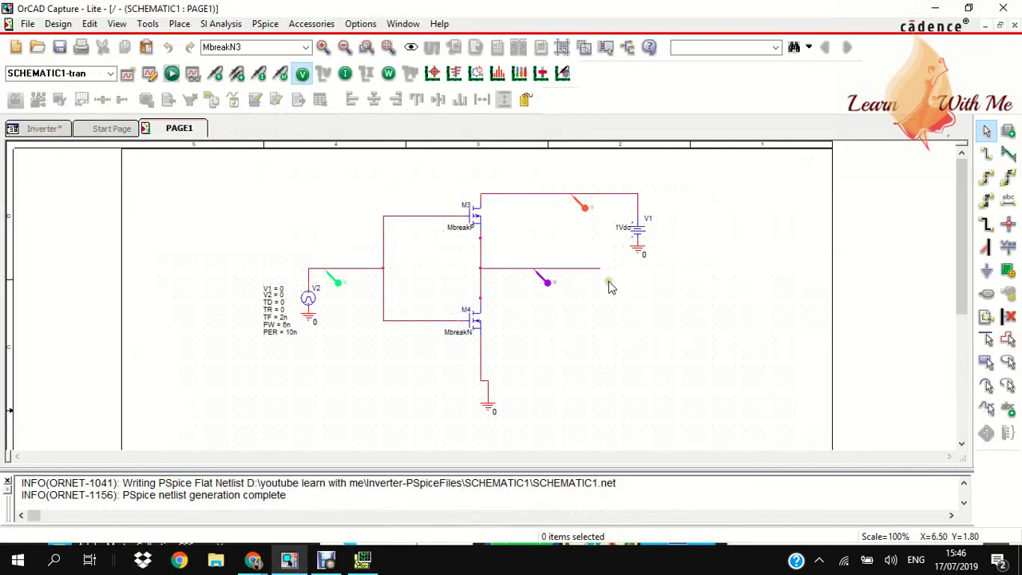